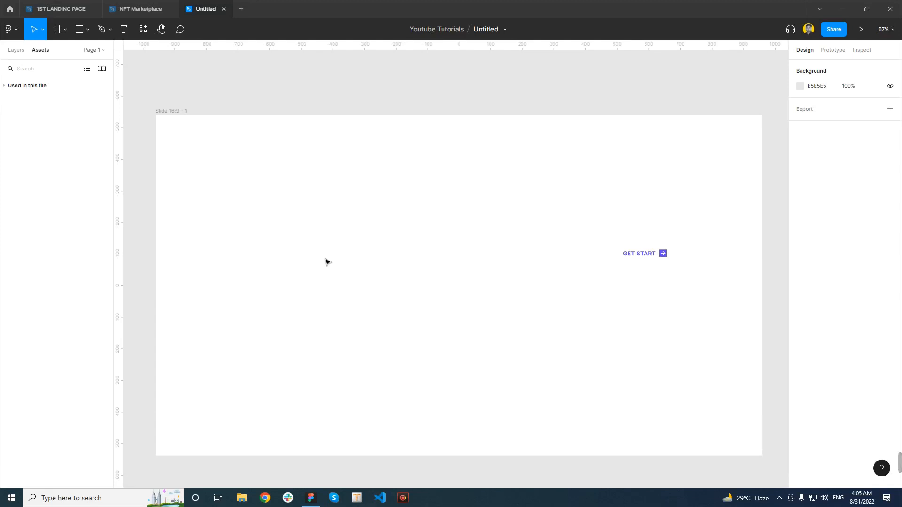
Move the GET START text away from the arrow icon to the middle of the slide
{"action": "left_click", "coordinate": [648, 259]}
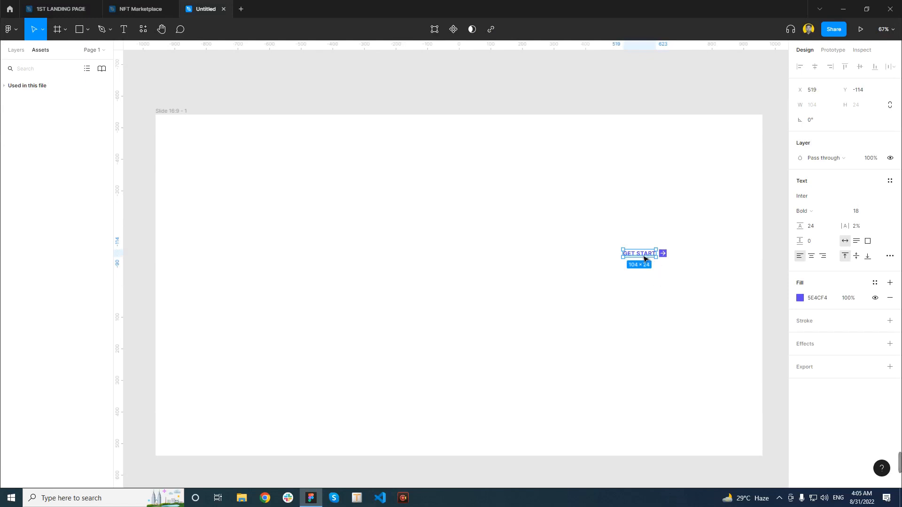
{"action": "left_click_drag", "start_coordinate": [647, 258], "coordinate": [451, 286]}
{"action": "left_click", "coordinate": [494, 304]}
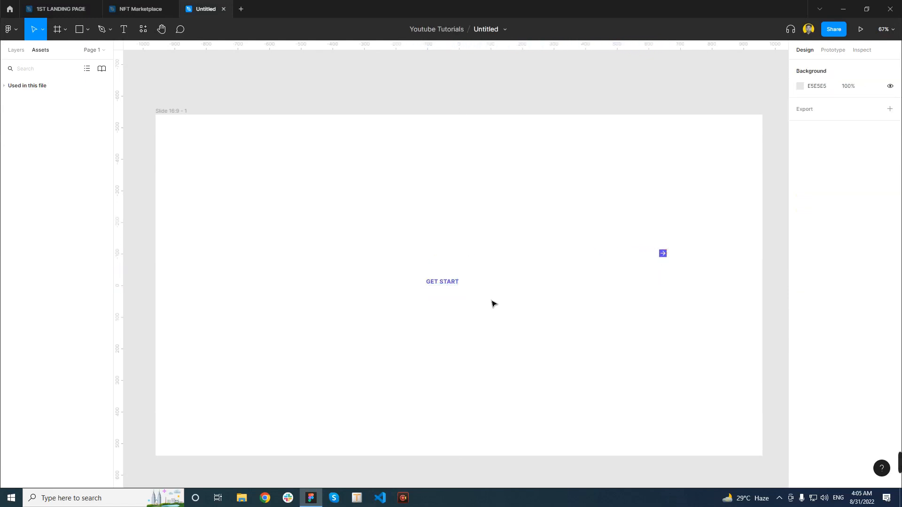
Wrap the GET START text in an auto layout frame
{"action": "left_click", "coordinate": [452, 286]}
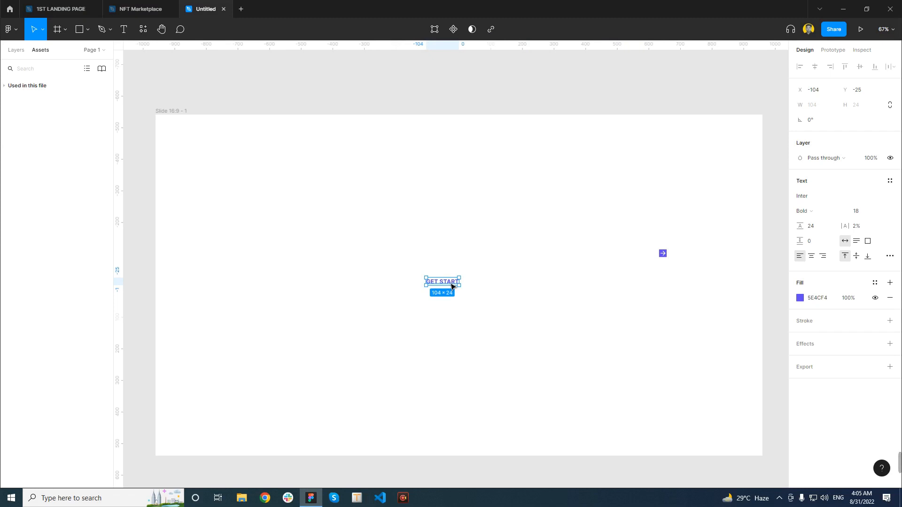
{"action": "right_click", "coordinate": [451, 285]}
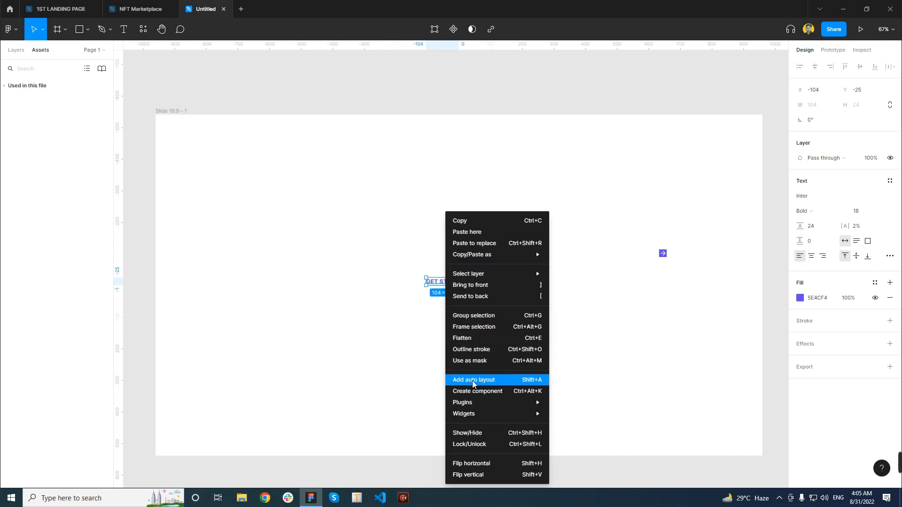
{"action": "left_click", "coordinate": [490, 382]}
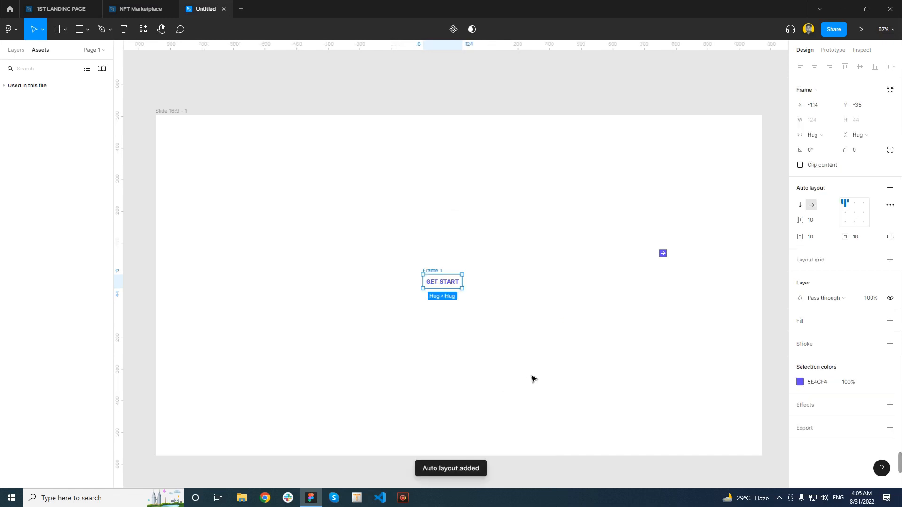
Set the auto layout frame's horizontal and vertical padding to 24
{"action": "scroll", "coordinate": [458, 288], "scroll_direction": "up", "scroll_amount": 3}
{"action": "scroll", "coordinate": [458, 289], "scroll_direction": "up", "scroll_amount": 6}
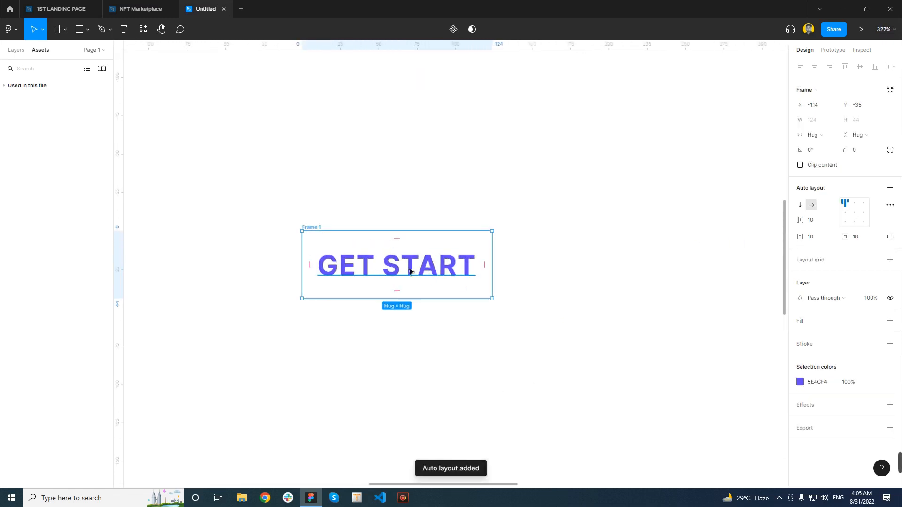
{"action": "left_click", "coordinate": [812, 240]}
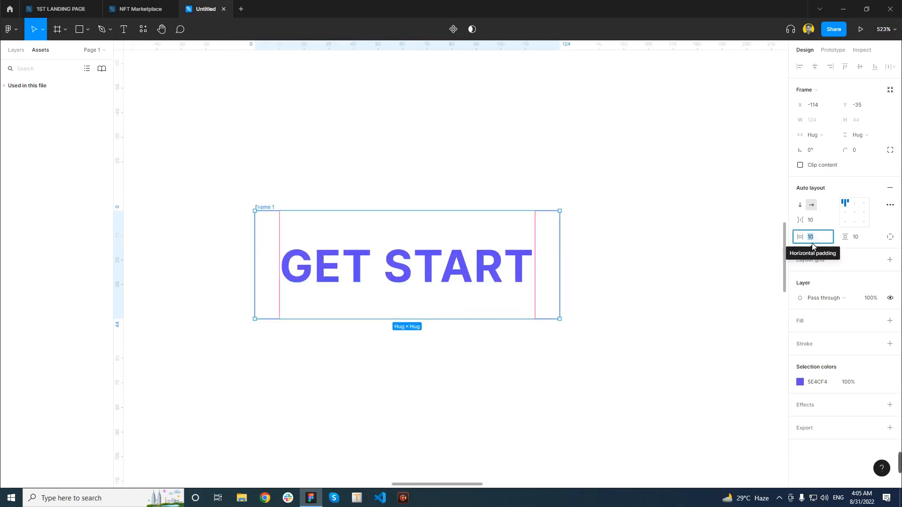
{"action": "type", "text": "24"}
{"action": "key", "text": "Return"}
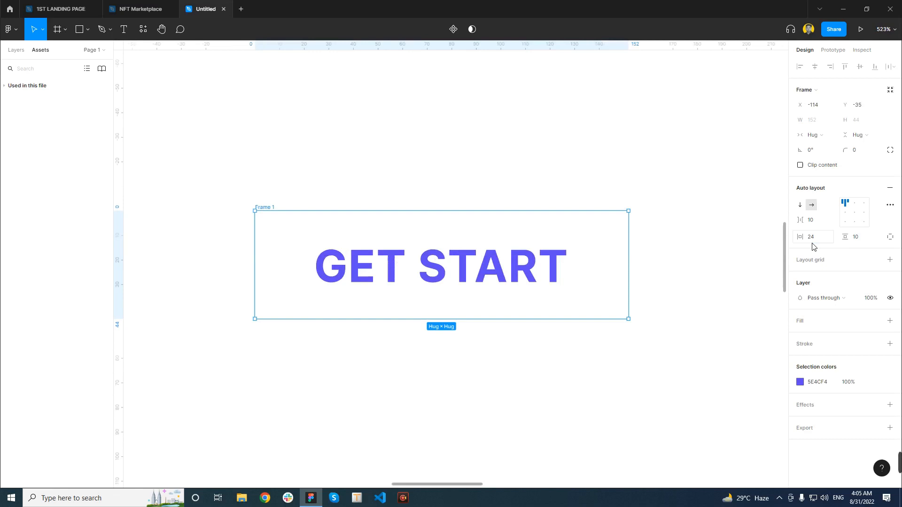
{"action": "left_click", "coordinate": [861, 243]}
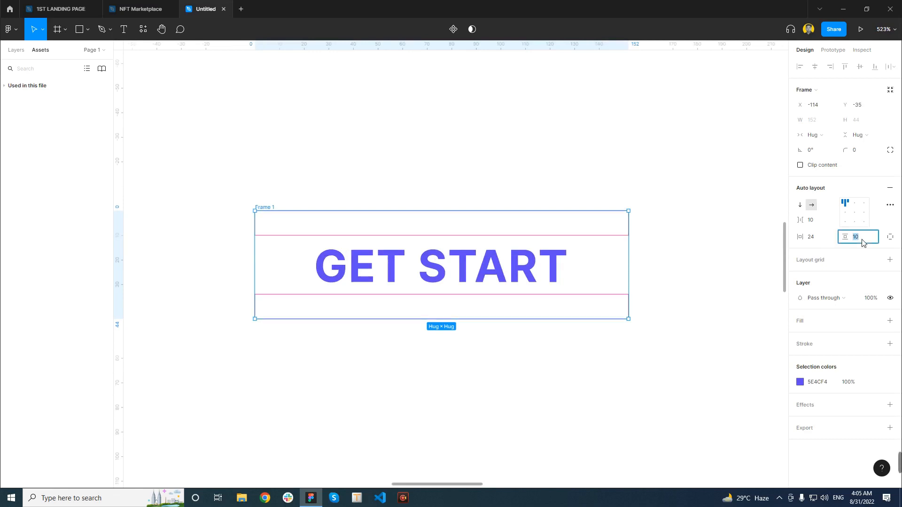
{"action": "key", "text": "Return"}
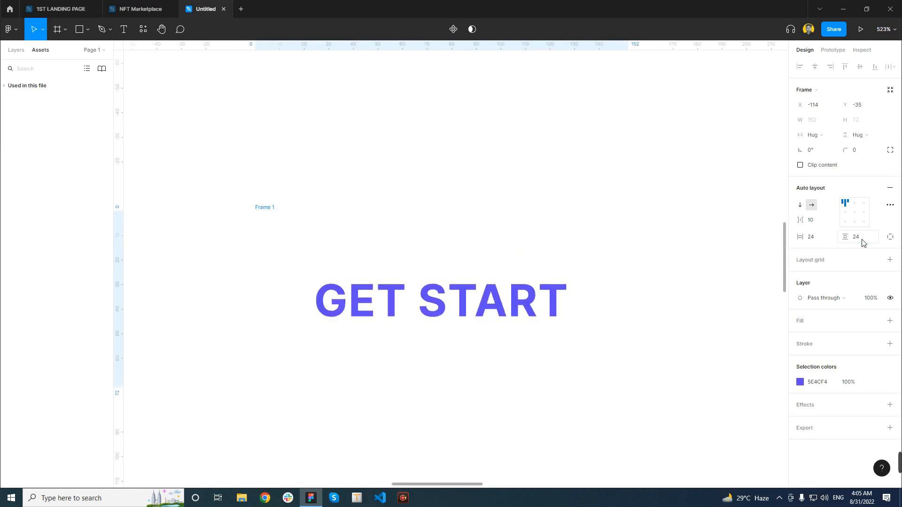
Add a fill to the button frame using the purple document color 5E4CF4
{"action": "scroll", "coordinate": [382, 266], "scroll_direction": "down", "scroll_amount": 4}
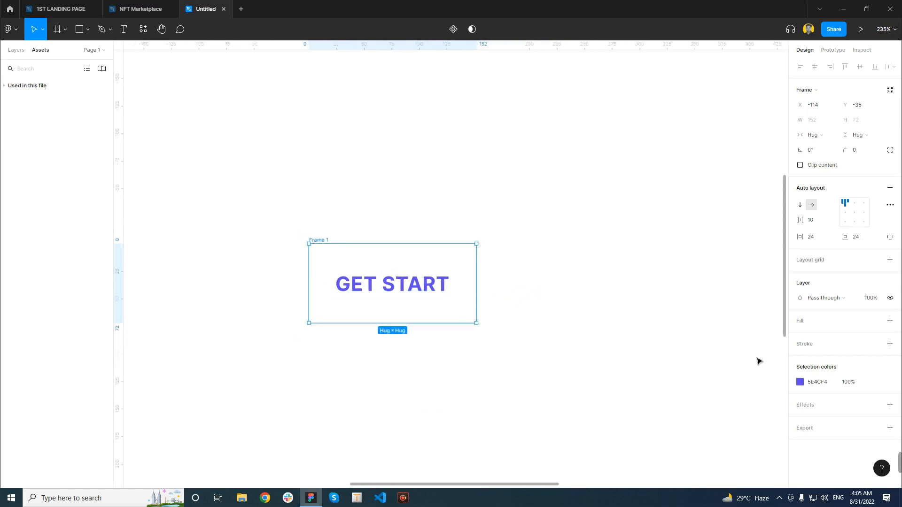
{"action": "left_click", "coordinate": [889, 321]}
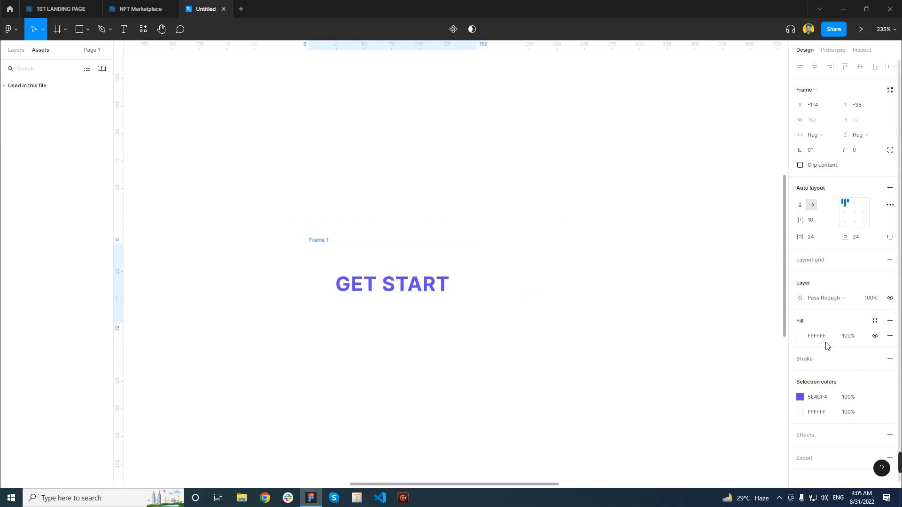
{"action": "left_click", "coordinate": [801, 336]}
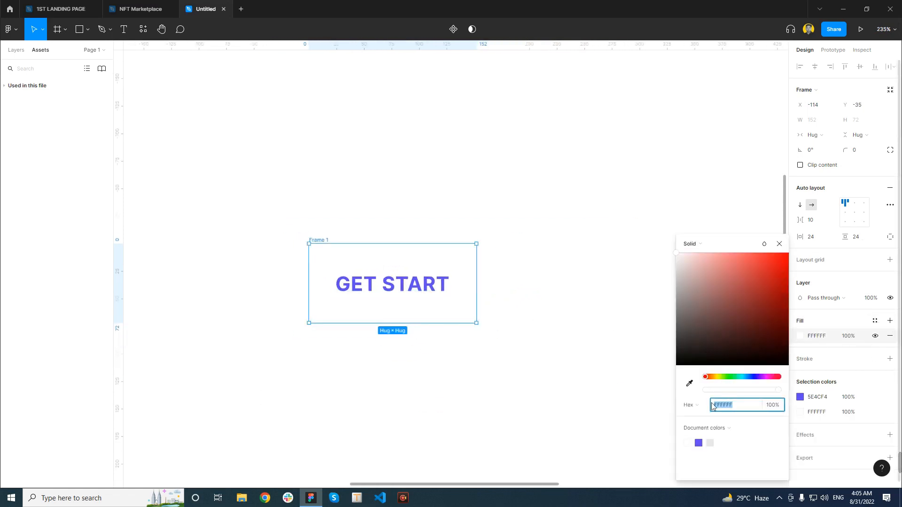
{"action": "left_click", "coordinate": [698, 443]}
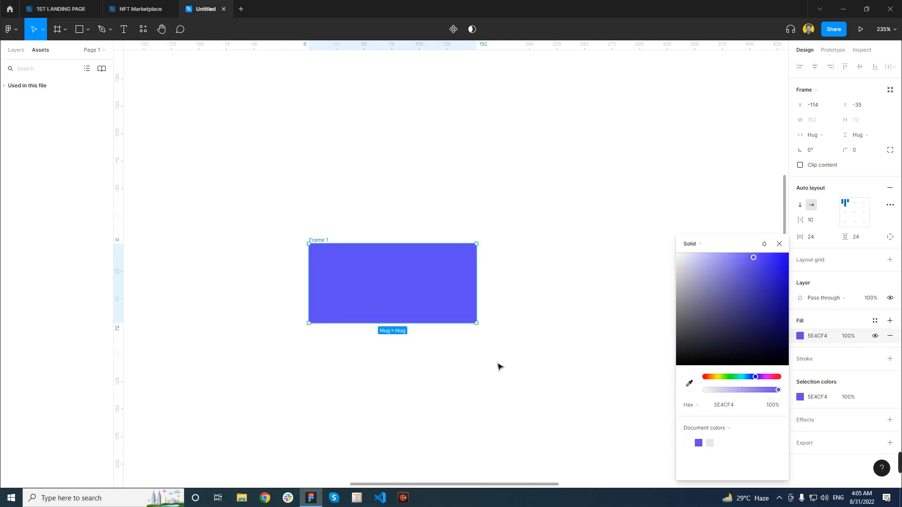
{"action": "left_click", "coordinate": [499, 366]}
Change the GET START text's fill to white, FFFFFF
{"action": "left_click", "coordinate": [401, 295]}
{"action": "left_click", "coordinate": [800, 313]}
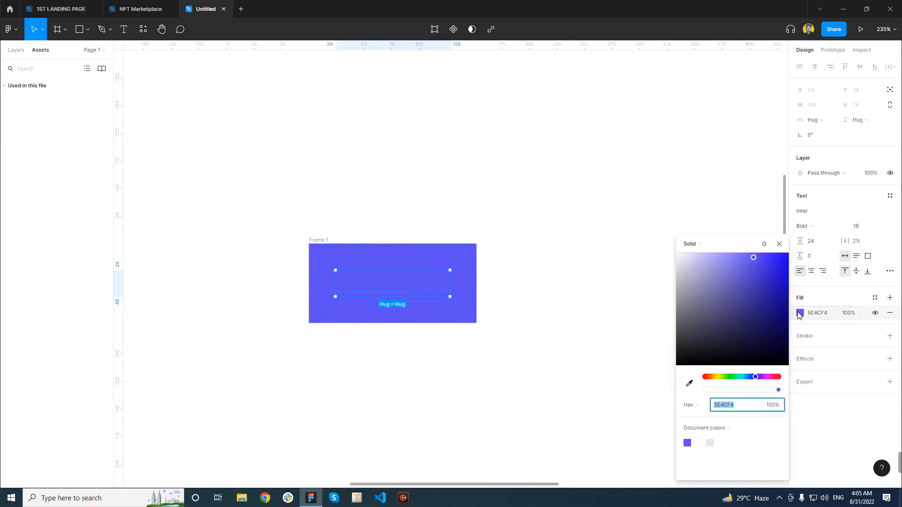
{"action": "left_click_drag", "start_coordinate": [690, 260], "coordinate": [675, 250]}
{"action": "left_click", "coordinate": [473, 327]}
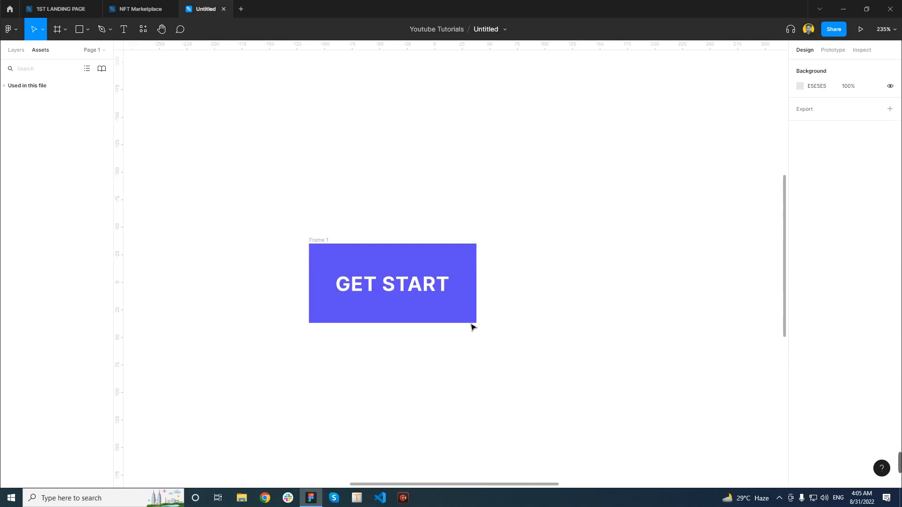
Center the content in the button's auto layout and widen the button to about 211
{"action": "left_click", "coordinate": [379, 256]}
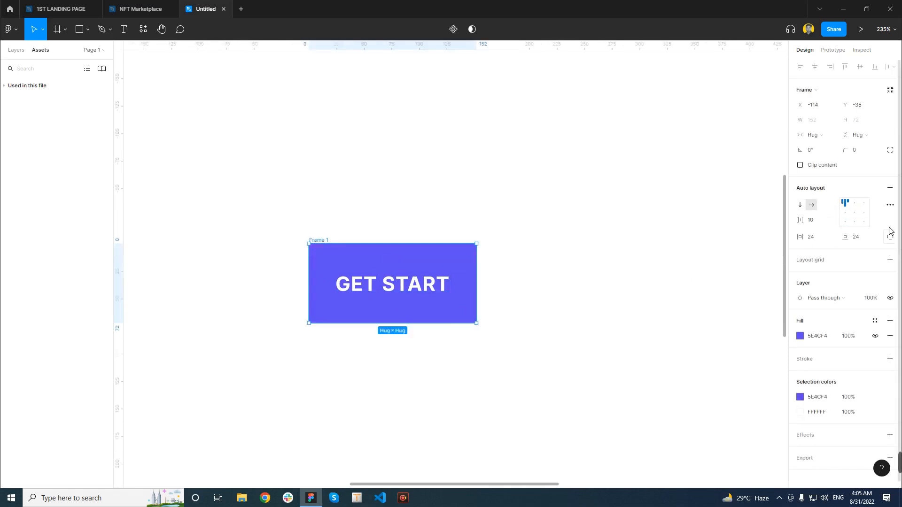
{"action": "left_click", "coordinate": [855, 217]}
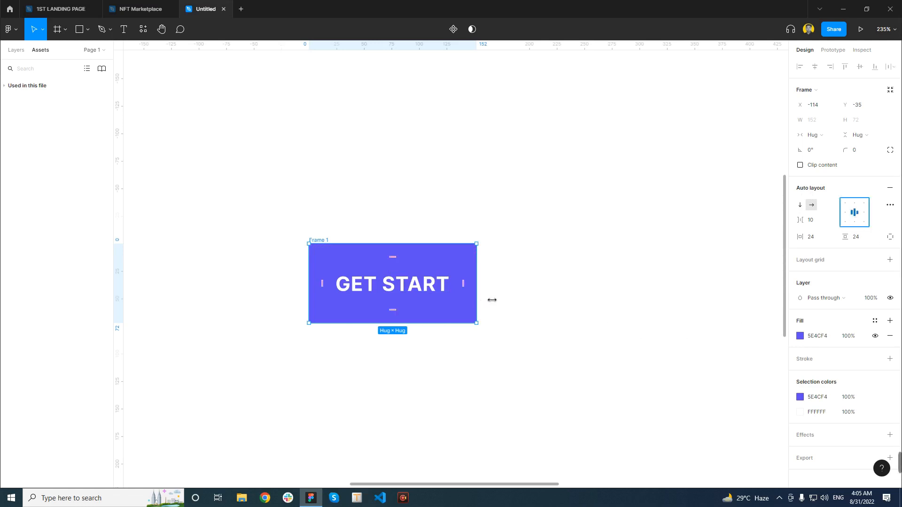
{"action": "left_click_drag", "start_coordinate": [488, 301], "coordinate": [549, 280]}
{"action": "left_click", "coordinate": [644, 314]}
{"action": "left_click", "coordinate": [379, 257]}
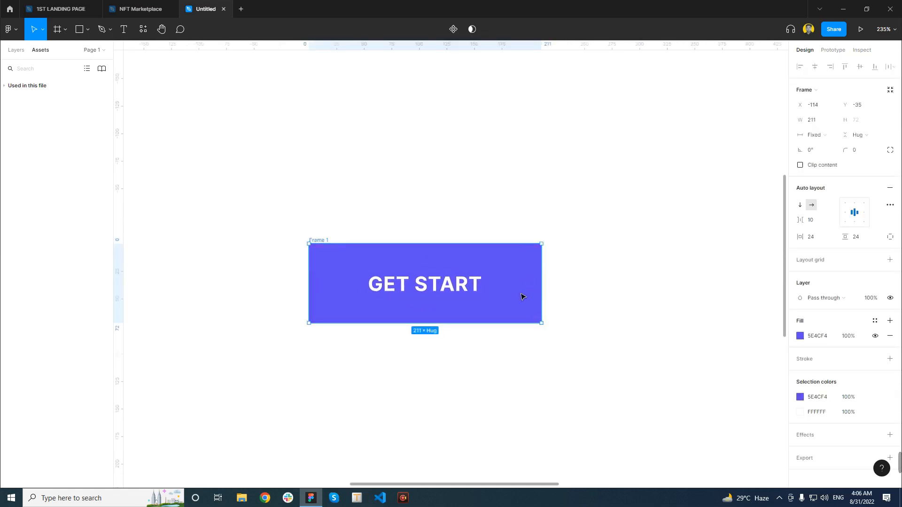
{"action": "left_click", "coordinate": [598, 273]}
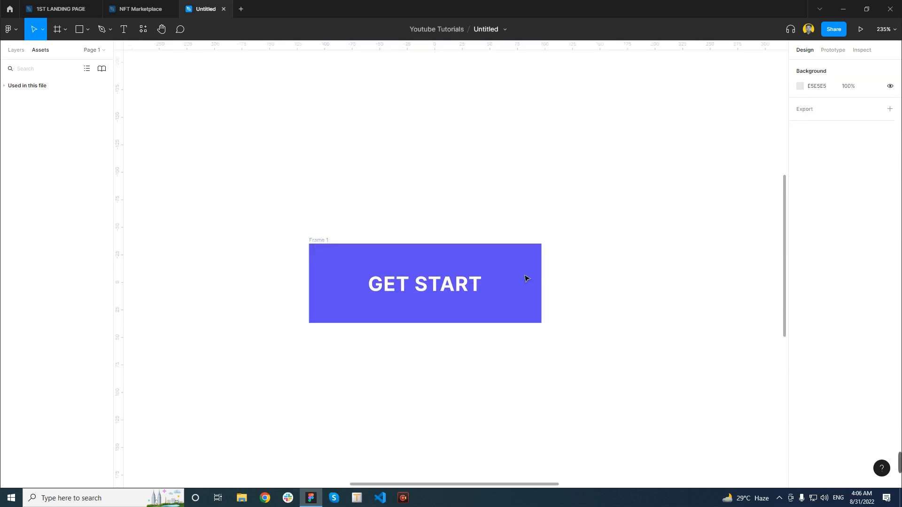
{"action": "left_click", "coordinate": [325, 248]}
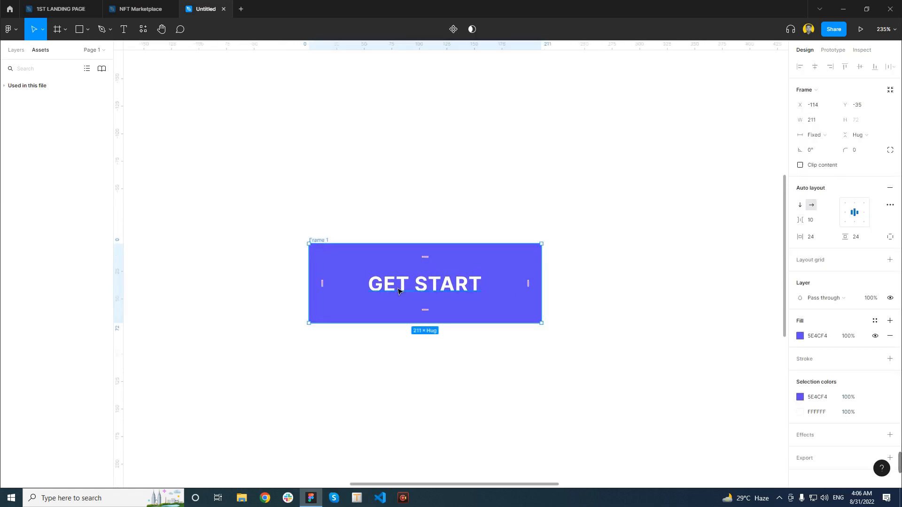
{"action": "left_click", "coordinate": [596, 278]}
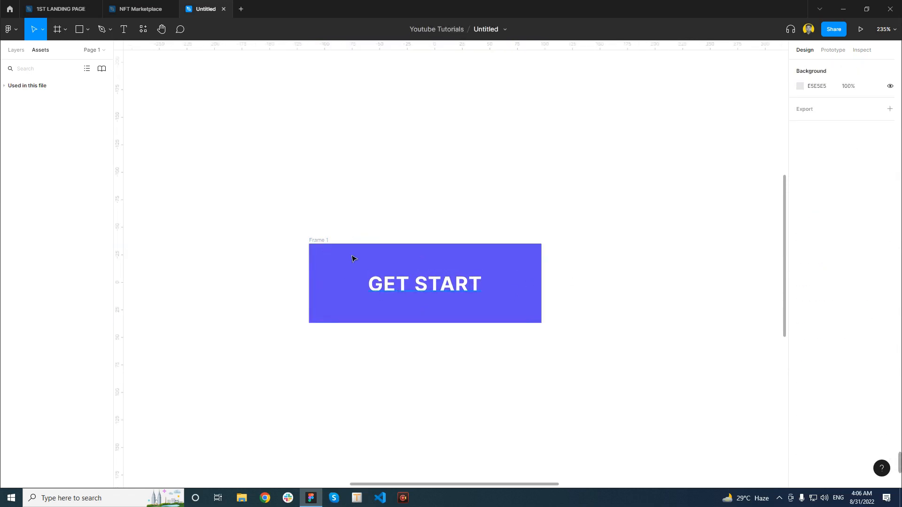
Turn the GET START button frame into a component
{"action": "left_click", "coordinate": [325, 251]}
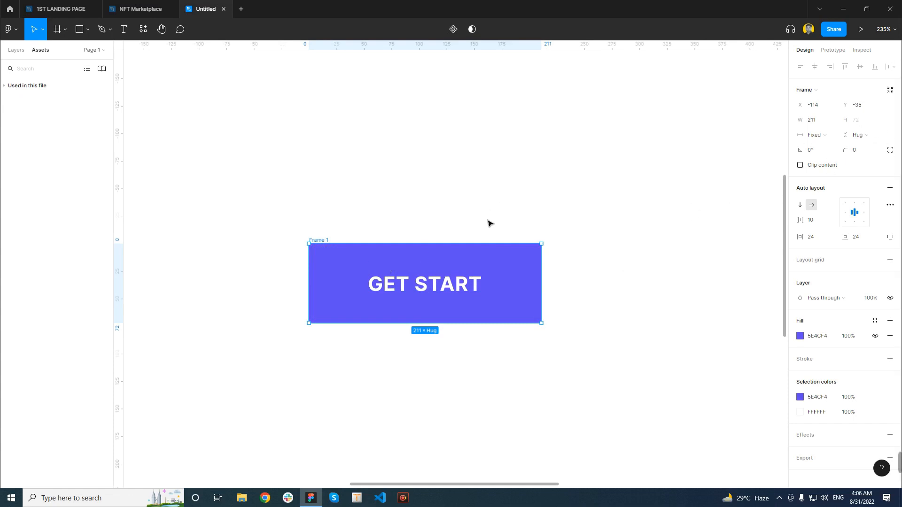
{"action": "right_click", "coordinate": [327, 254]}
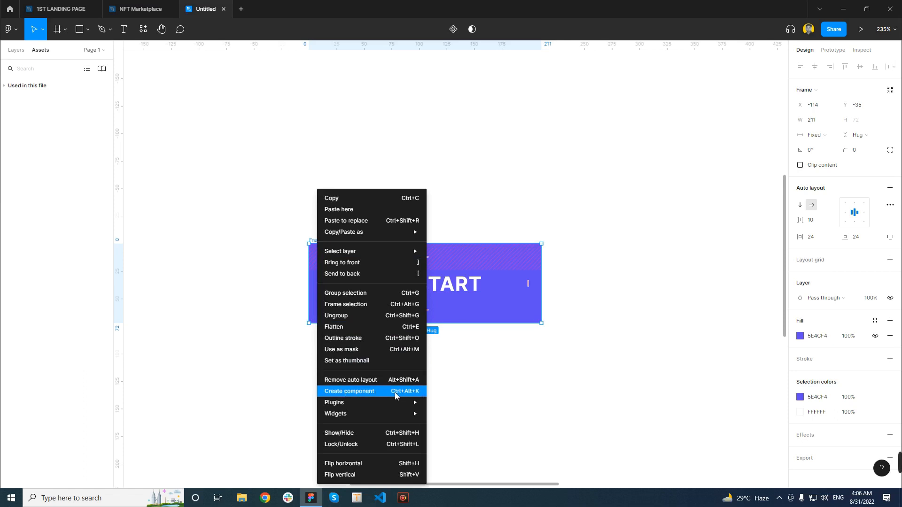
{"action": "left_click", "coordinate": [339, 392]}
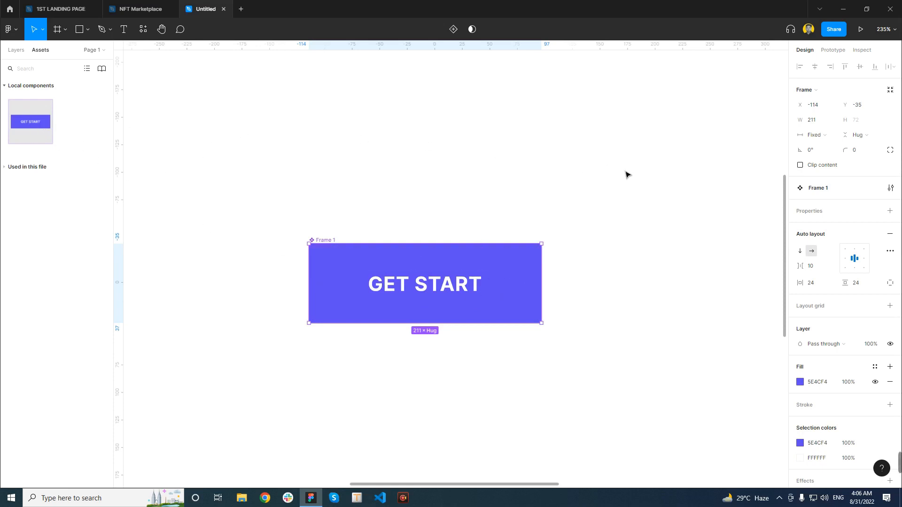
{"action": "left_click", "coordinate": [641, 210]}
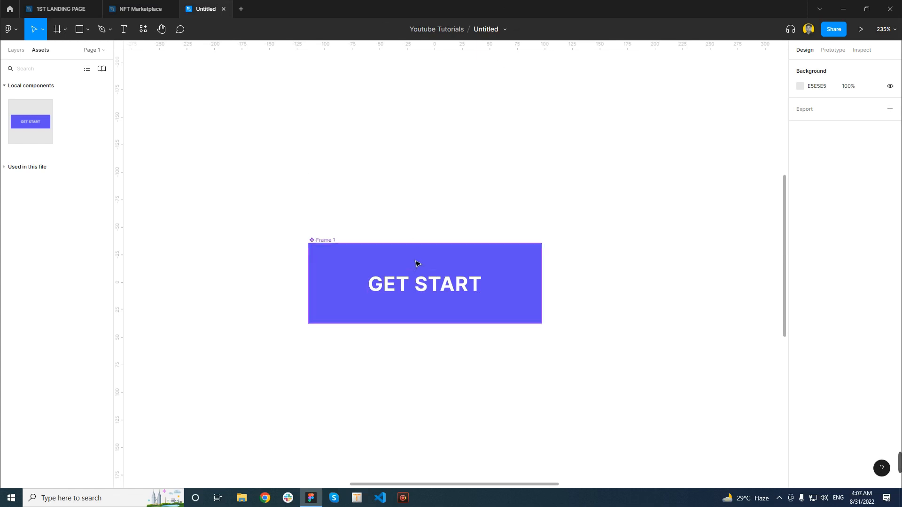
Add a Variant property to the GET START button component
{"action": "left_click", "coordinate": [400, 272]}
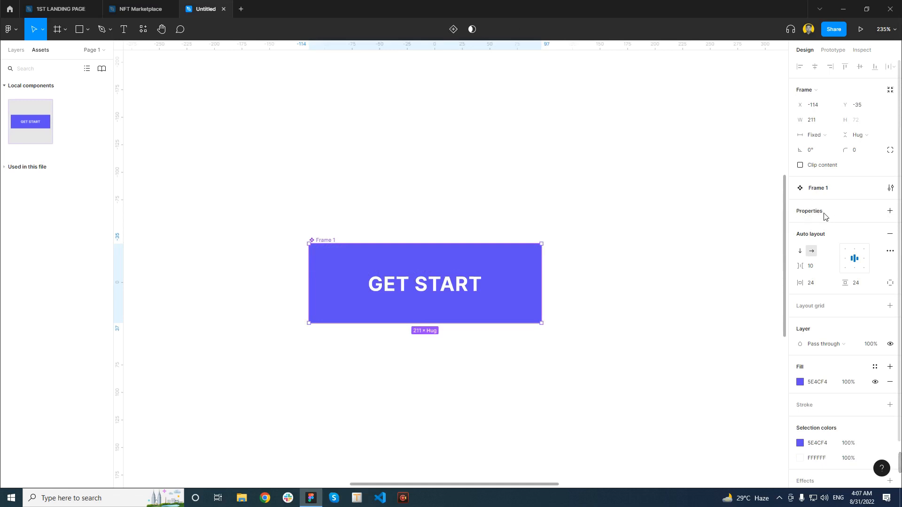
{"action": "left_click", "coordinate": [890, 212]}
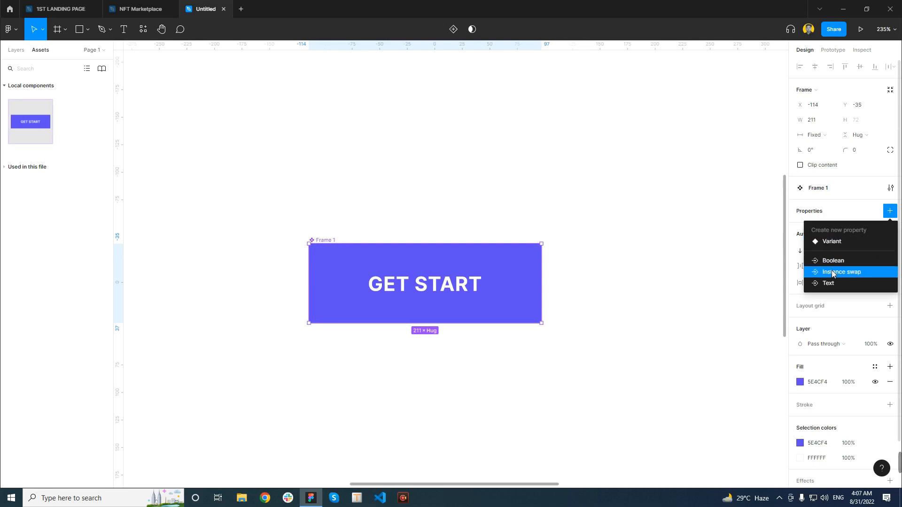
{"action": "left_click", "coordinate": [831, 243]}
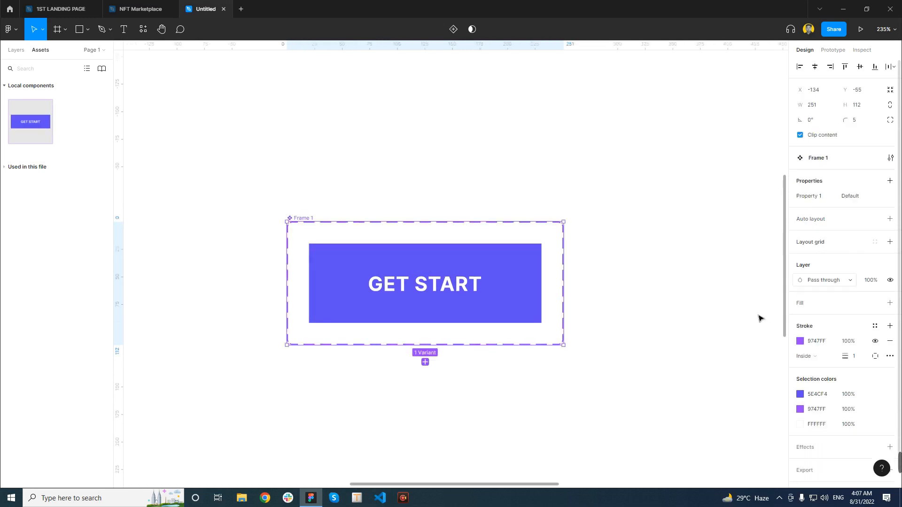
Add three more variants to the button's component set, making four stacked buttons, and select the last one
{"action": "scroll", "coordinate": [324, 275], "scroll_direction": "down", "scroll_amount": 5}
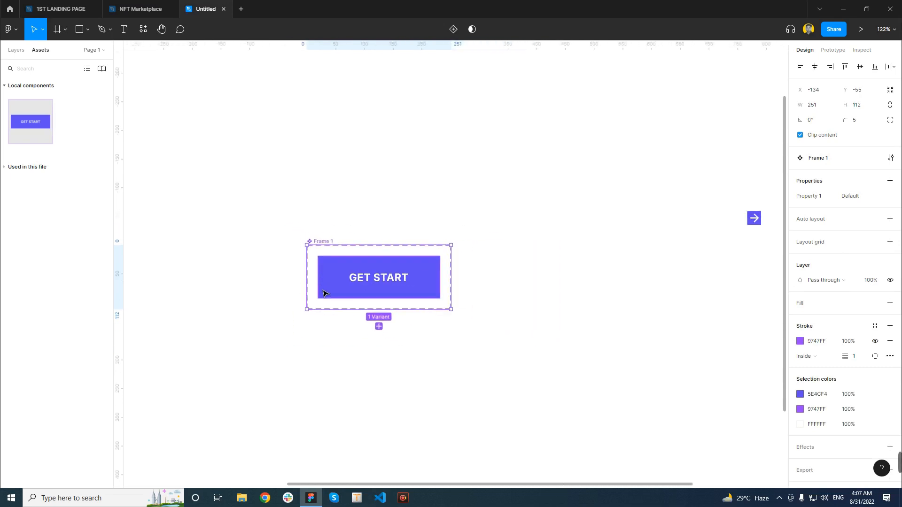
{"action": "scroll", "coordinate": [316, 287], "scroll_direction": "down", "scroll_amount": 1}
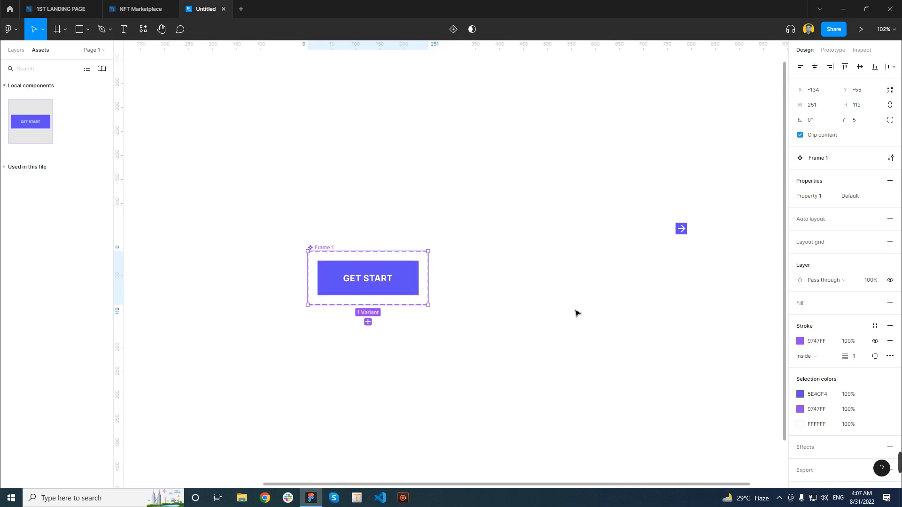
{"action": "left_click", "coordinate": [367, 322]}
{"action": "left_click", "coordinate": [368, 367]}
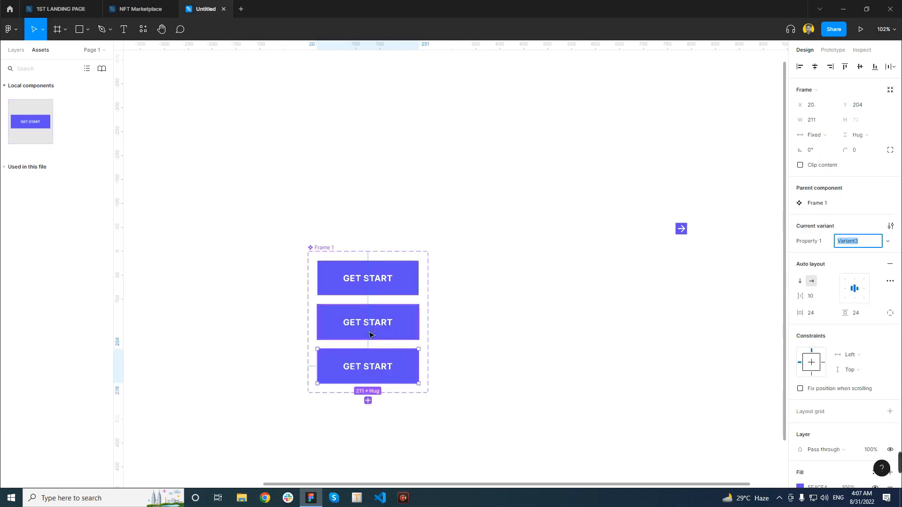
{"action": "left_click", "coordinate": [368, 400]}
{"action": "scroll", "coordinate": [407, 381], "scroll_direction": "down", "scroll_amount": 1}
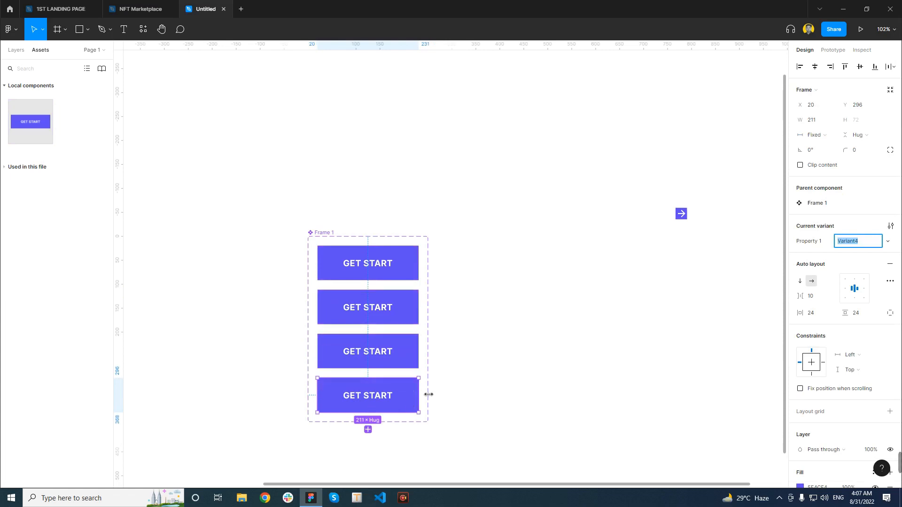
{"action": "left_click", "coordinate": [525, 347]}
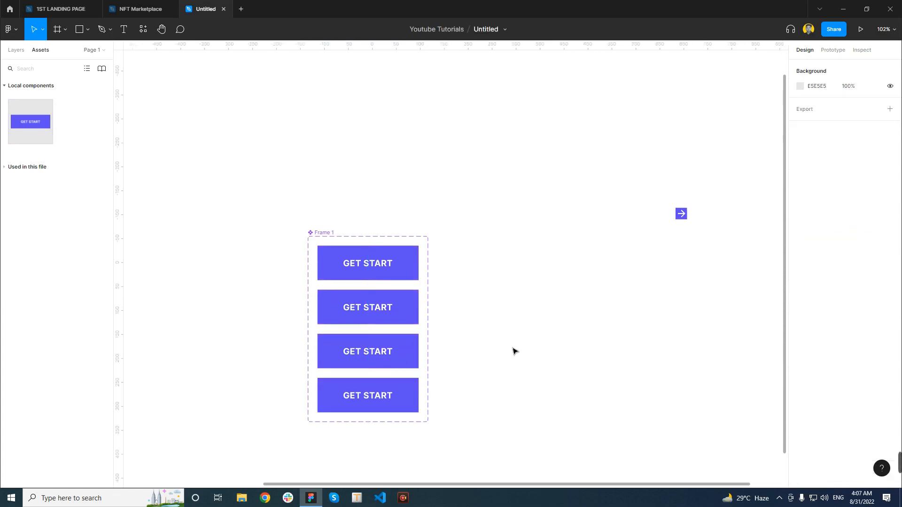
{"action": "left_click", "coordinate": [408, 396]}
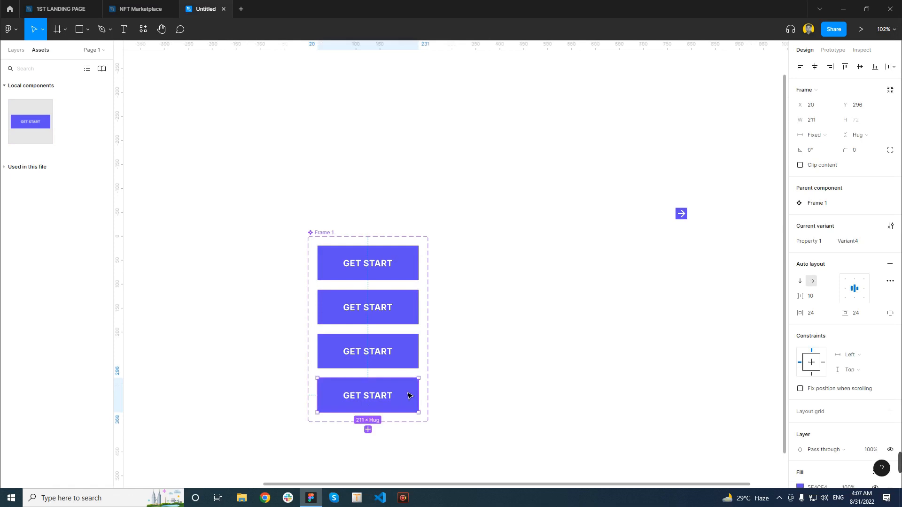
Add a fifth GET START variant to the component set and select the topmost button
{"action": "left_click", "coordinate": [368, 430]}
{"action": "left_click", "coordinate": [538, 349]}
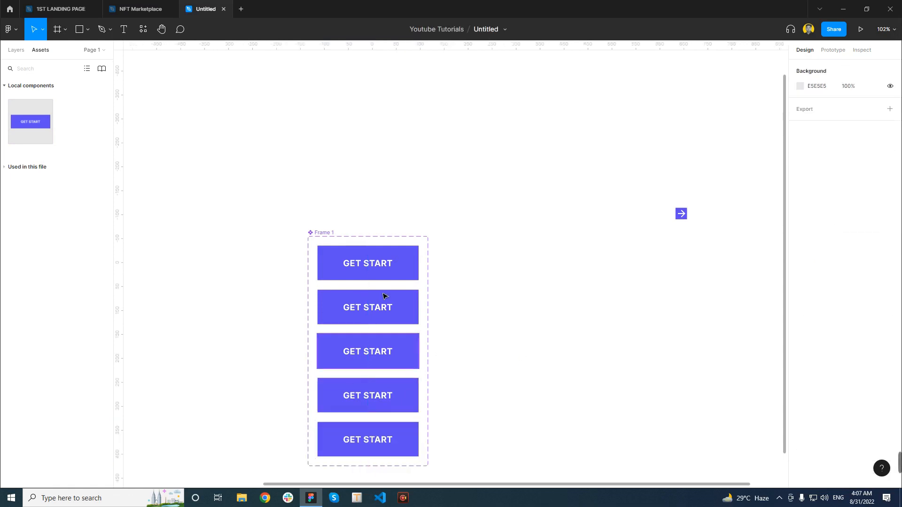
{"action": "left_click", "coordinate": [407, 271]}
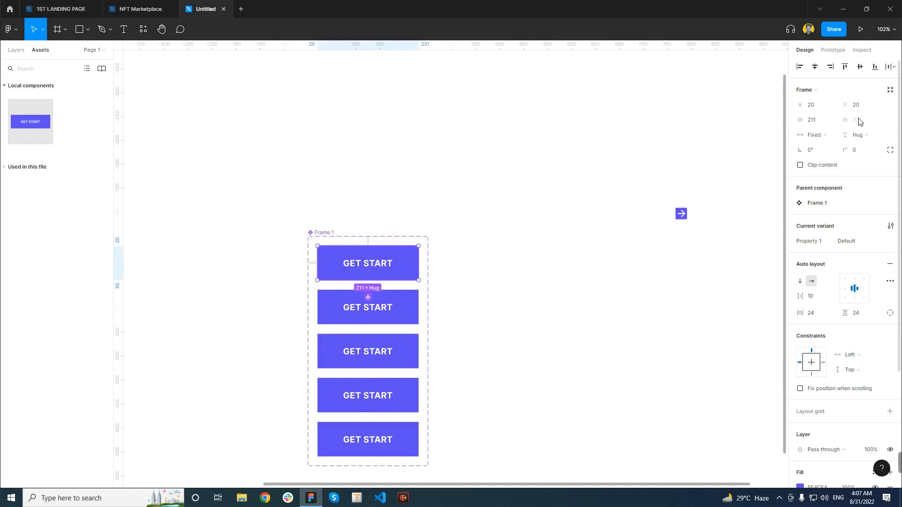
Set the second GET START button's height to a fixed 56
{"action": "left_click", "coordinate": [416, 304]}
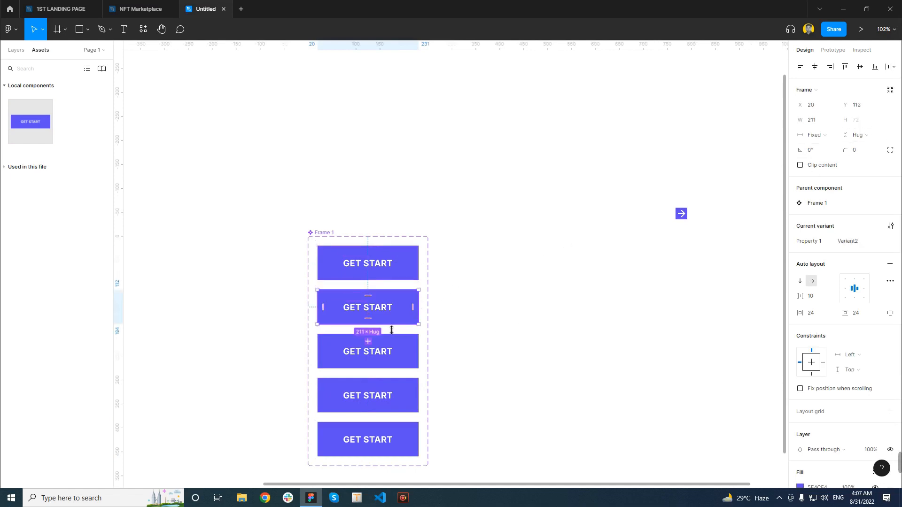
{"action": "left_click_drag", "start_coordinate": [392, 330], "coordinate": [392, 324]}
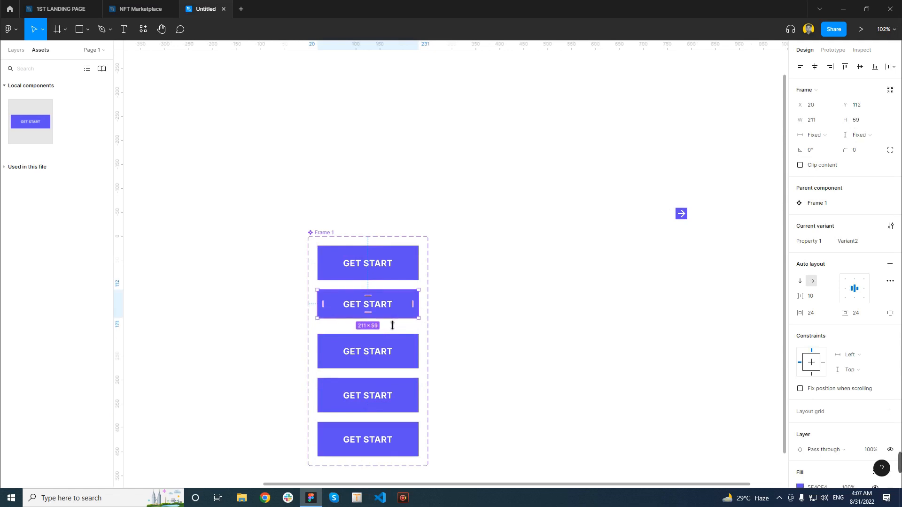
{"action": "left_click", "coordinate": [864, 124]}
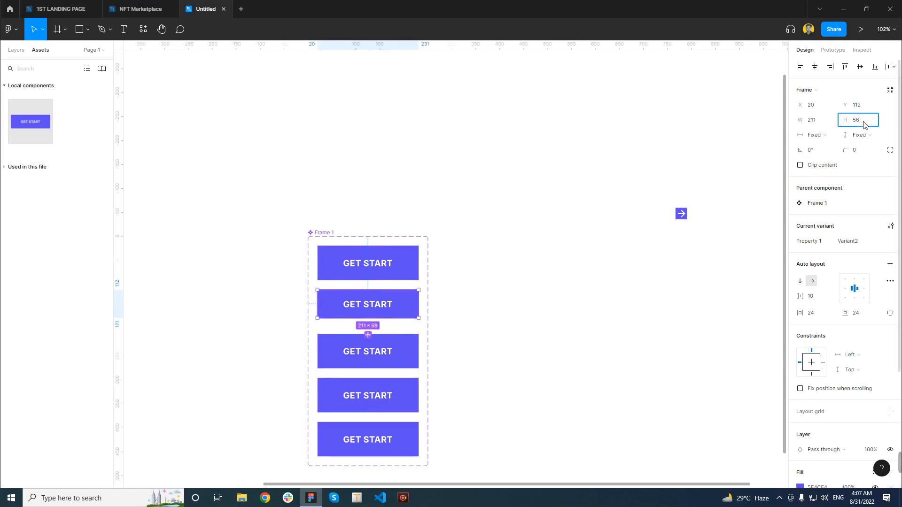
{"action": "key", "text": "Return"}
Set the third GET START button's height to a fixed 48
{"action": "scroll", "coordinate": [870, 122], "scroll_direction": "down", "scroll_amount": 1}
{"action": "left_click", "coordinate": [407, 350]}
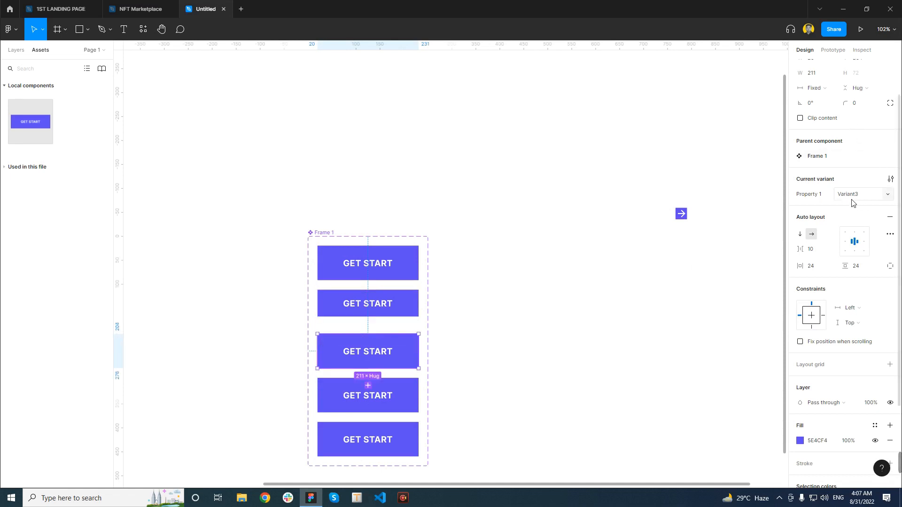
{"action": "left_click", "coordinate": [381, 369]}
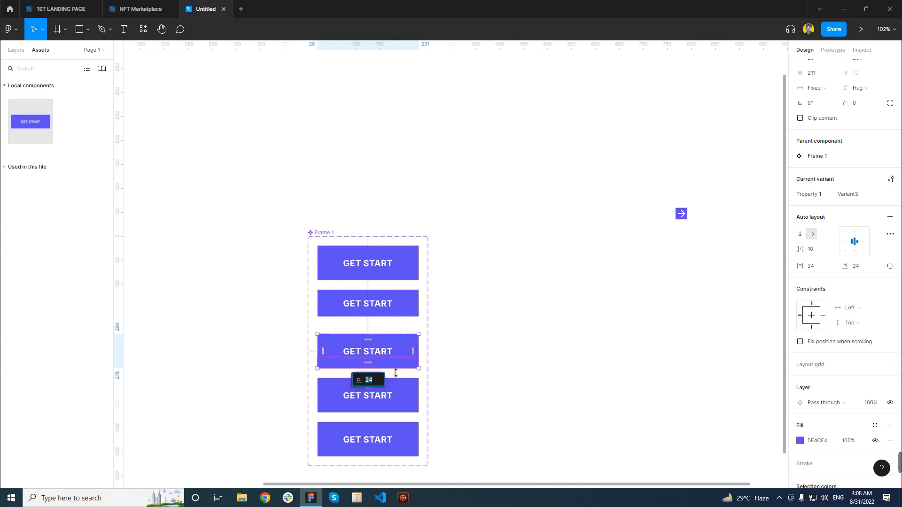
{"action": "type", "text": "10"}
{"action": "key", "text": "Return"}
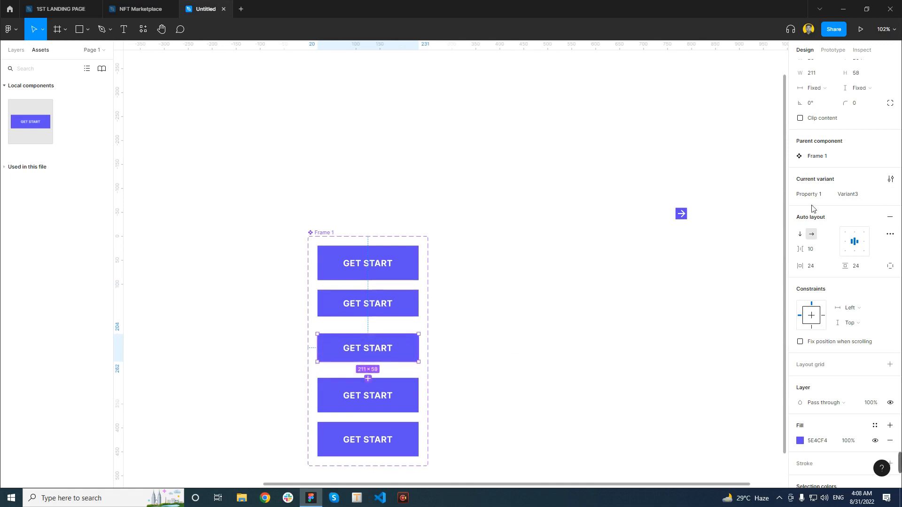
{"action": "left_click", "coordinate": [862, 77]}
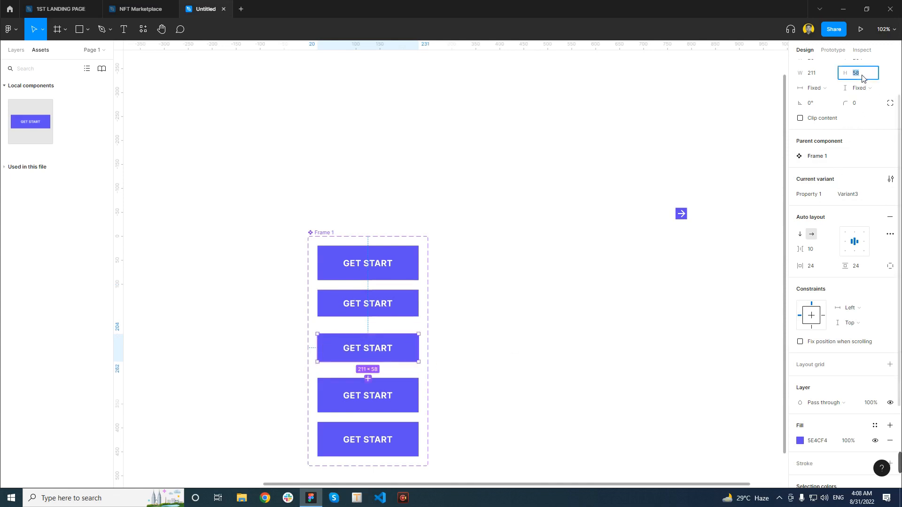
{"action": "key", "text": "Return"}
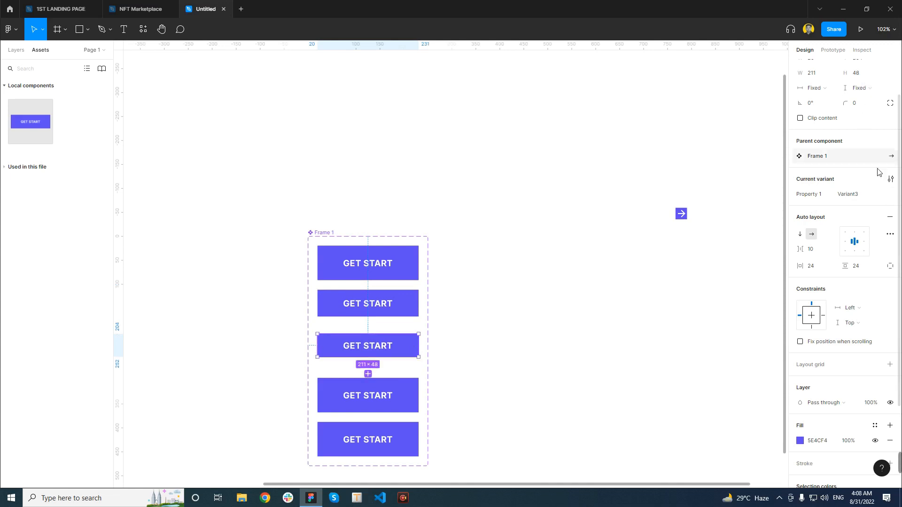
Set the fourth GET START button's height to a fixed 40
{"action": "scroll", "coordinate": [876, 171], "scroll_direction": "up", "scroll_amount": 2}
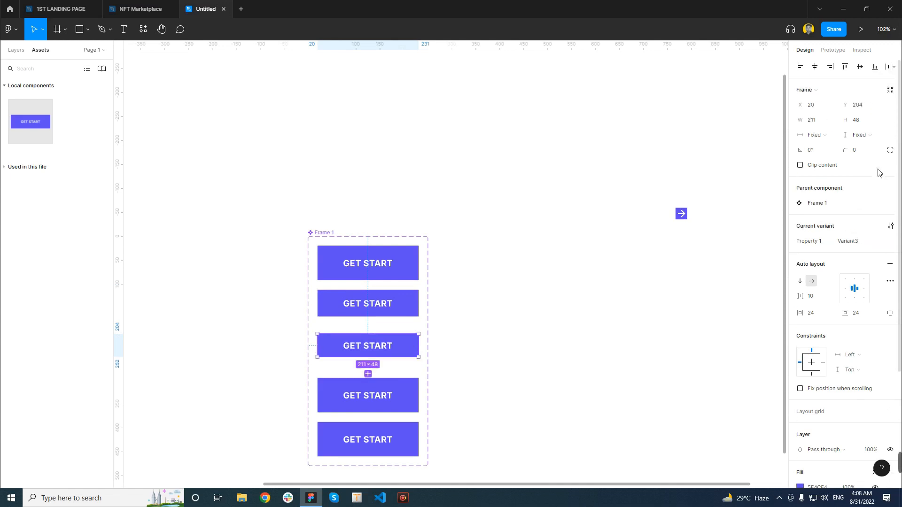
{"action": "left_click", "coordinate": [411, 398]}
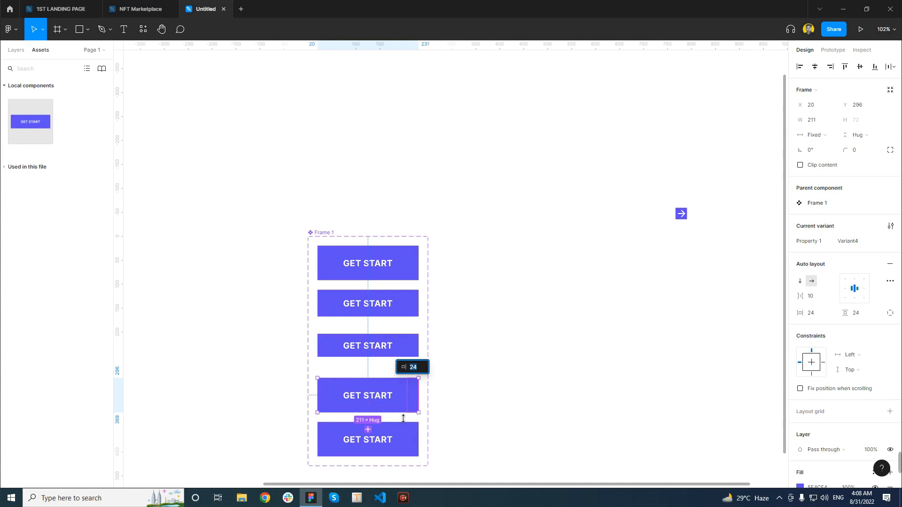
{"action": "left_click_drag", "start_coordinate": [398, 412], "coordinate": [404, 399]}
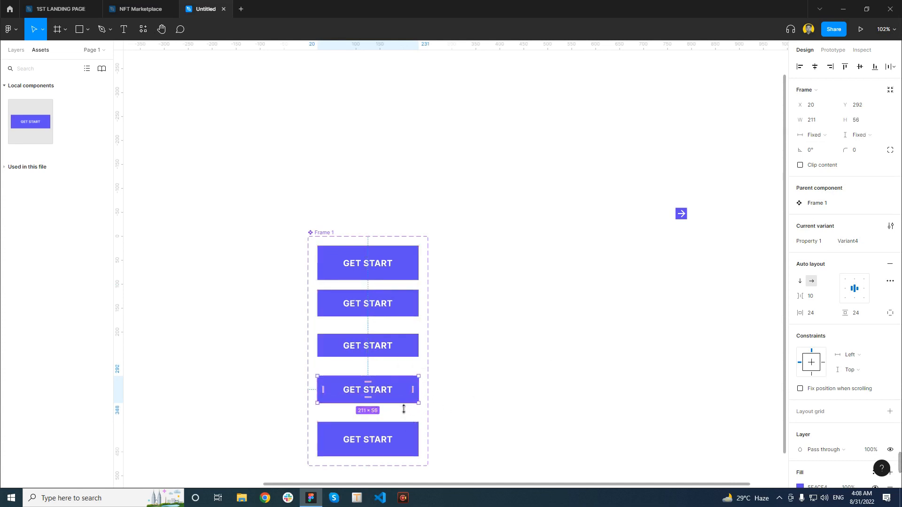
{"action": "left_click", "coordinate": [860, 121]}
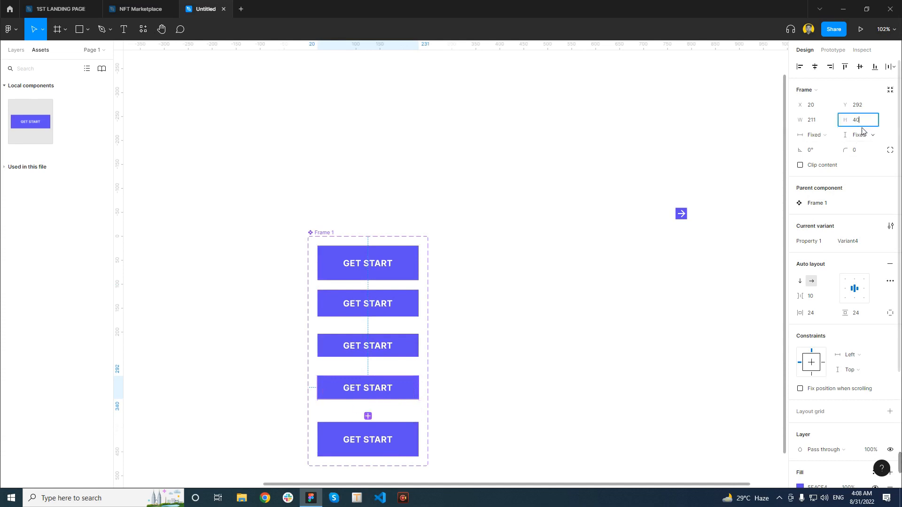
{"action": "key", "text": "Return"}
Set the fifth GET START button's height to a fixed 36 and deselect it
{"action": "scroll", "coordinate": [487, 348], "scroll_direction": "down", "scroll_amount": 1}
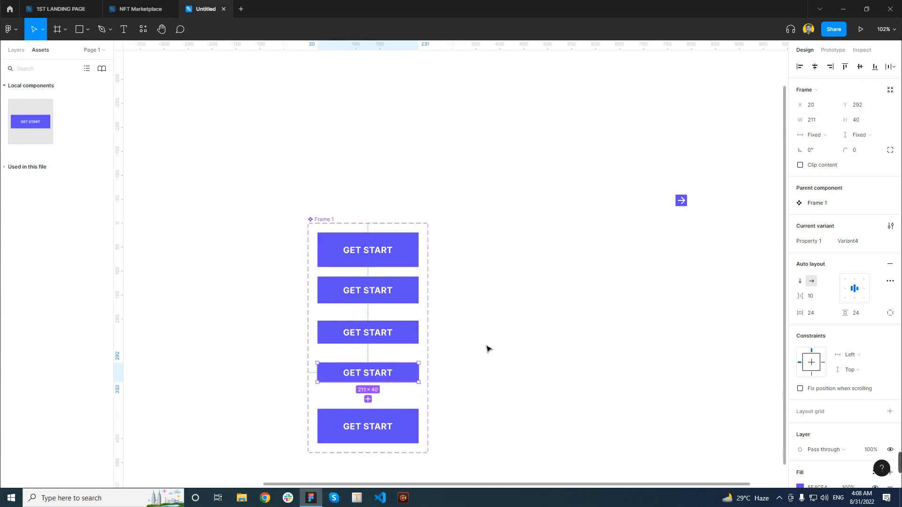
{"action": "left_click", "coordinate": [408, 413]}
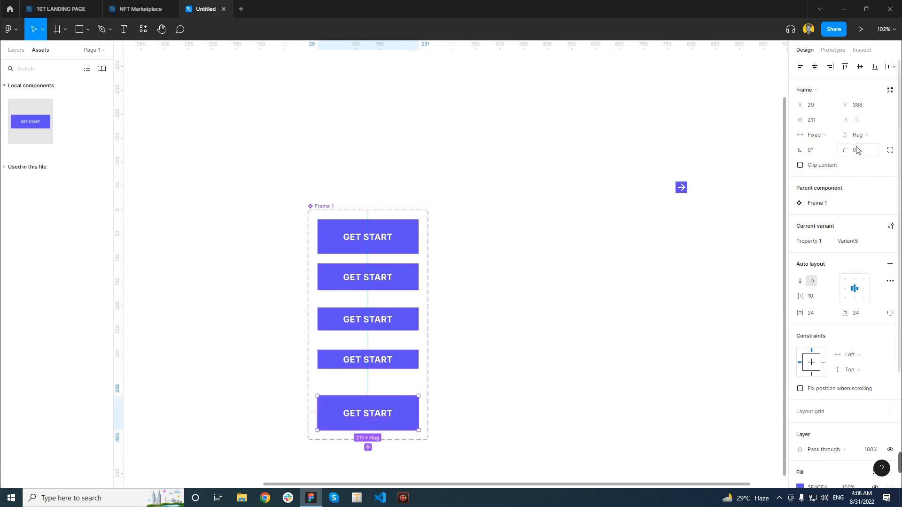
{"action": "left_click_drag", "start_coordinate": [394, 430], "coordinate": [396, 424]}
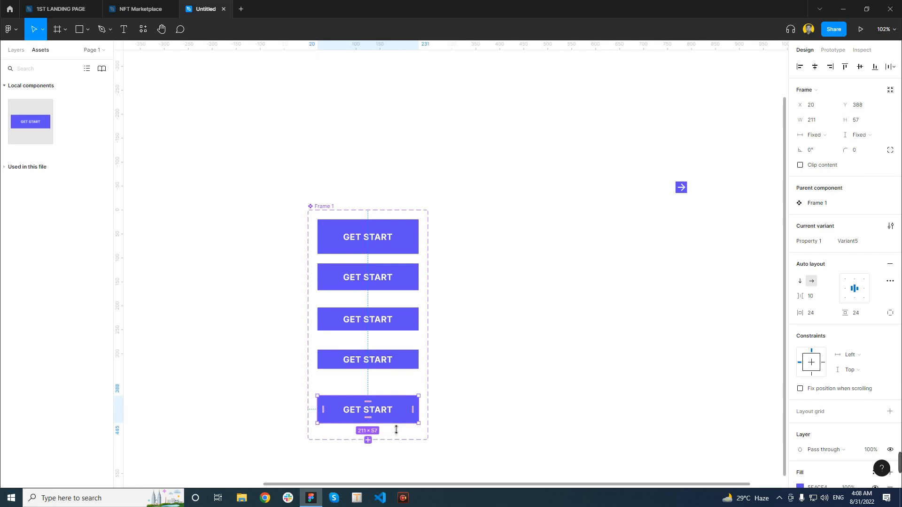
{"action": "left_click", "coordinate": [865, 120]}
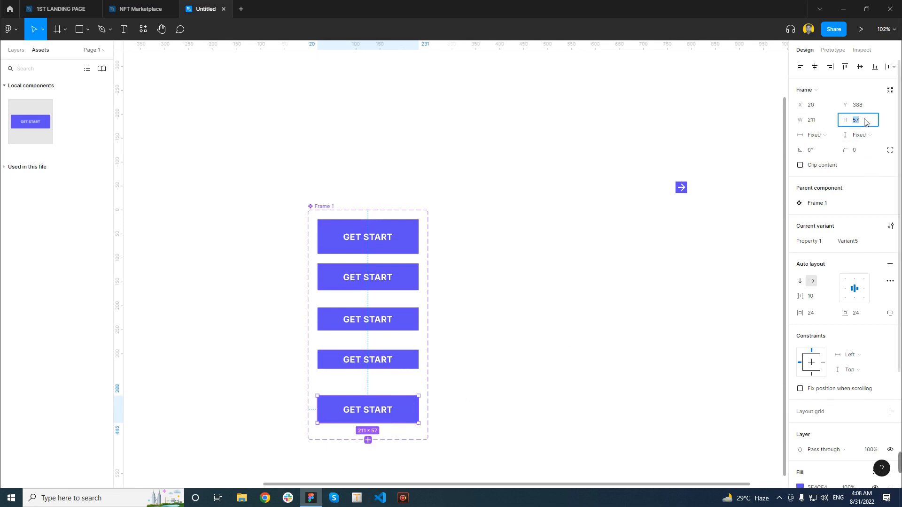
{"action": "key", "text": "Return"}
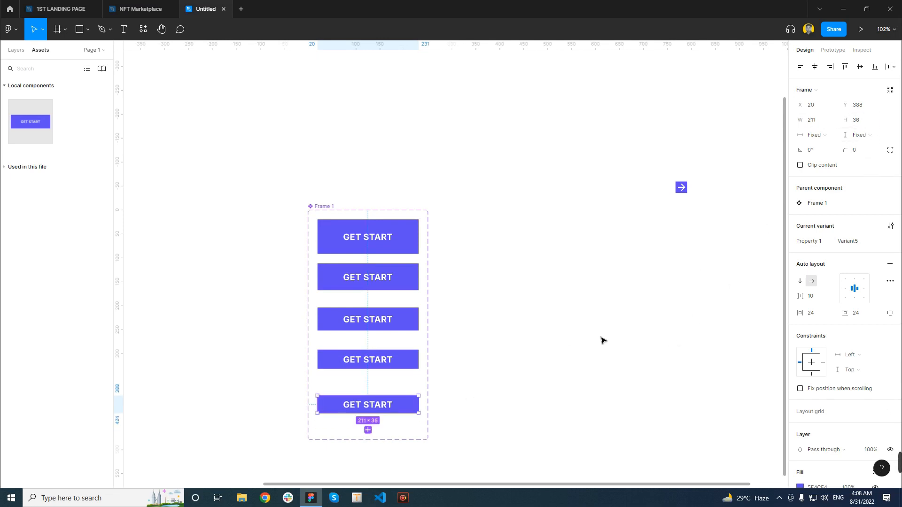
{"action": "left_click", "coordinate": [510, 315]}
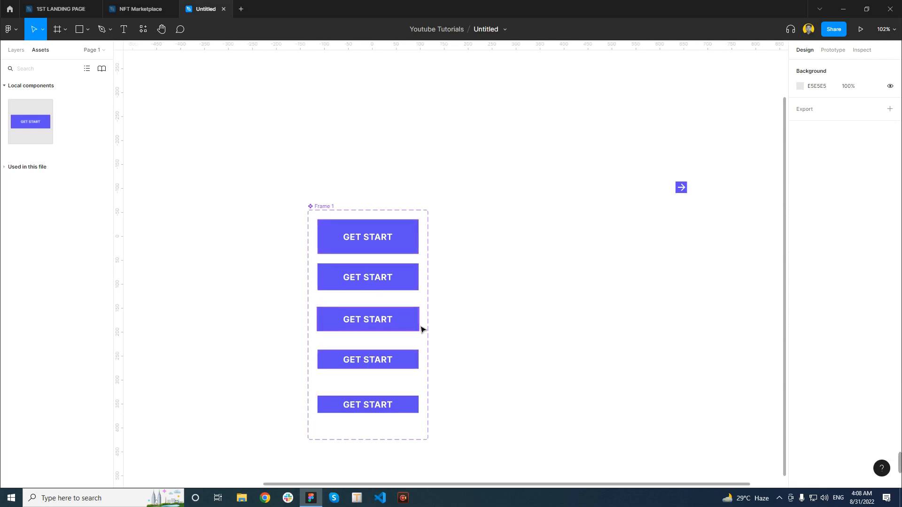
Select the topmost button and rename its variant property from Property 1 to Button Size
{"action": "scroll", "coordinate": [367, 252], "scroll_direction": "up", "scroll_amount": 3}
{"action": "scroll", "coordinate": [366, 252], "scroll_direction": "up", "scroll_amount": 3}
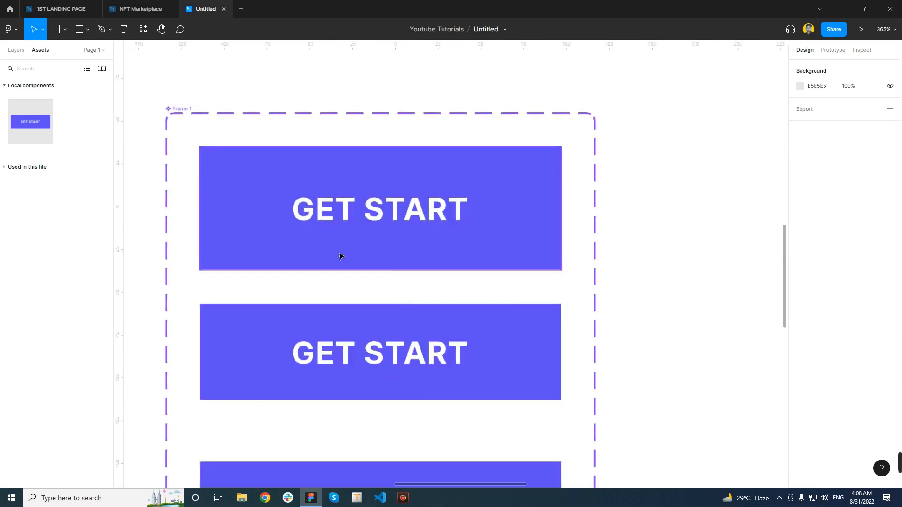
{"action": "scroll", "coordinate": [340, 255], "scroll_direction": "down", "scroll_amount": 2}
{"action": "left_click", "coordinate": [441, 245]}
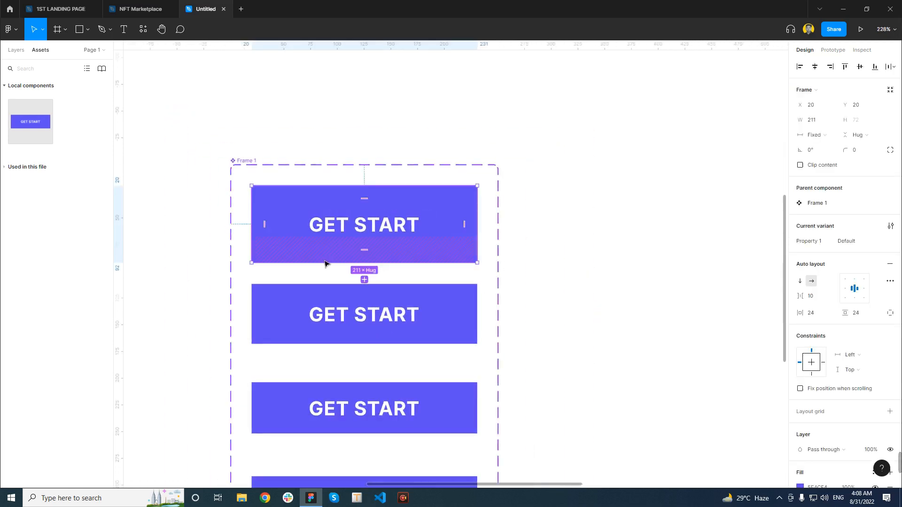
{"action": "scroll", "coordinate": [325, 262], "scroll_direction": "down", "scroll_amount": 2}
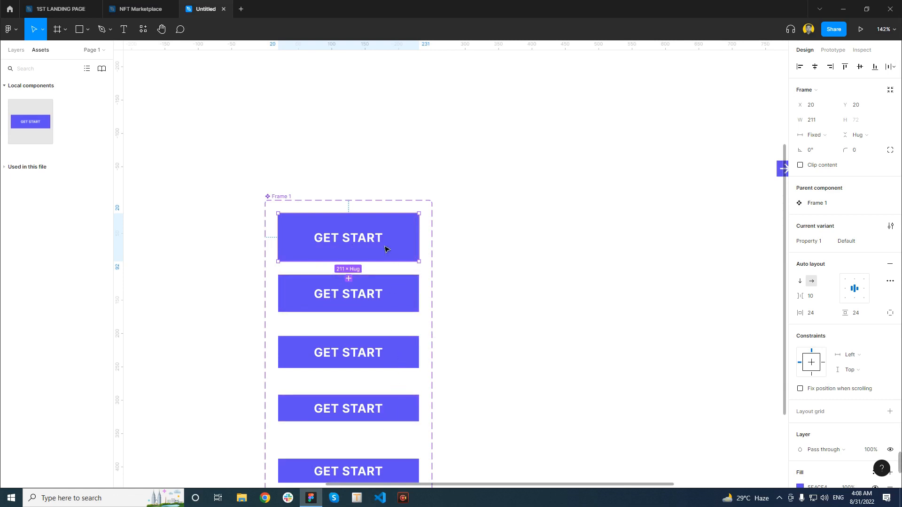
{"action": "left_click", "coordinate": [815, 240]}
{"action": "left_click", "coordinate": [815, 240]}
{"action": "double_click", "coordinate": [815, 241]}
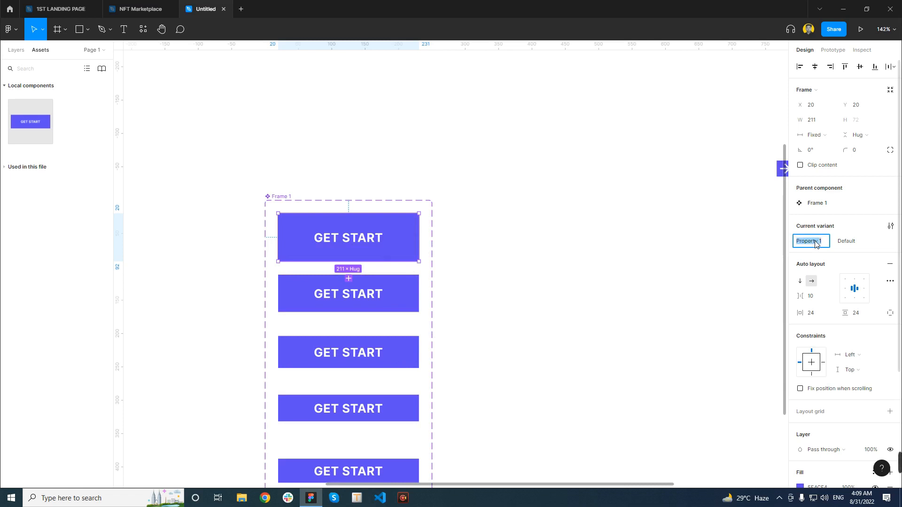
{"action": "type", "text": "Button Size"}
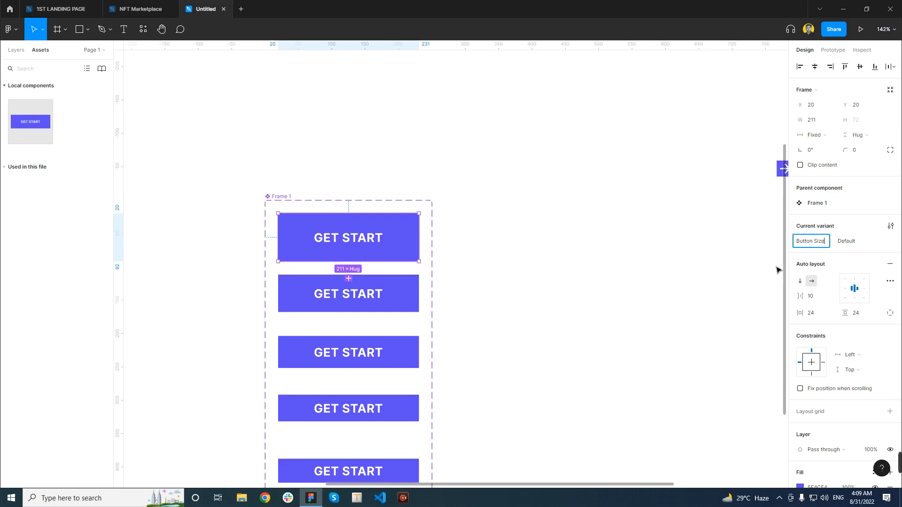
{"action": "key", "text": "Return"}
Set the Button Size value to Extra Large for the first button and Large for the second
{"action": "left_click", "coordinate": [866, 245]}
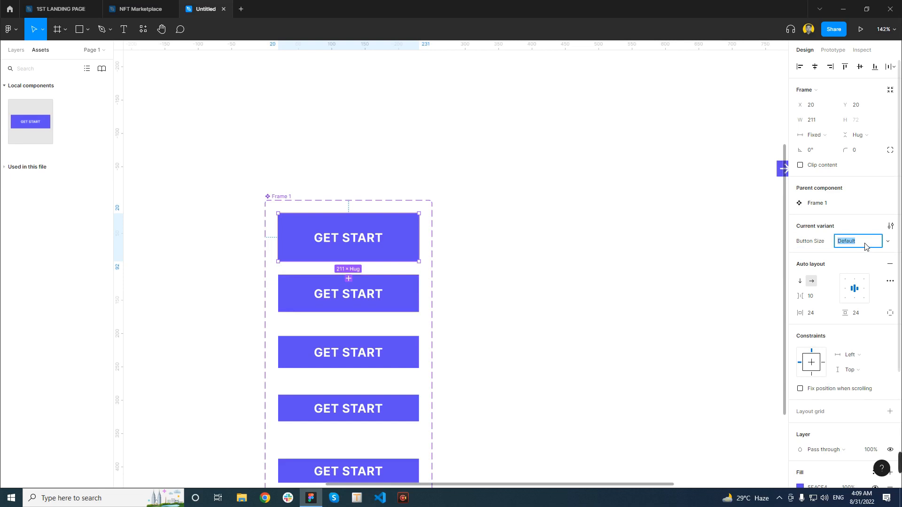
{"action": "type", "text": "Extra Large"}
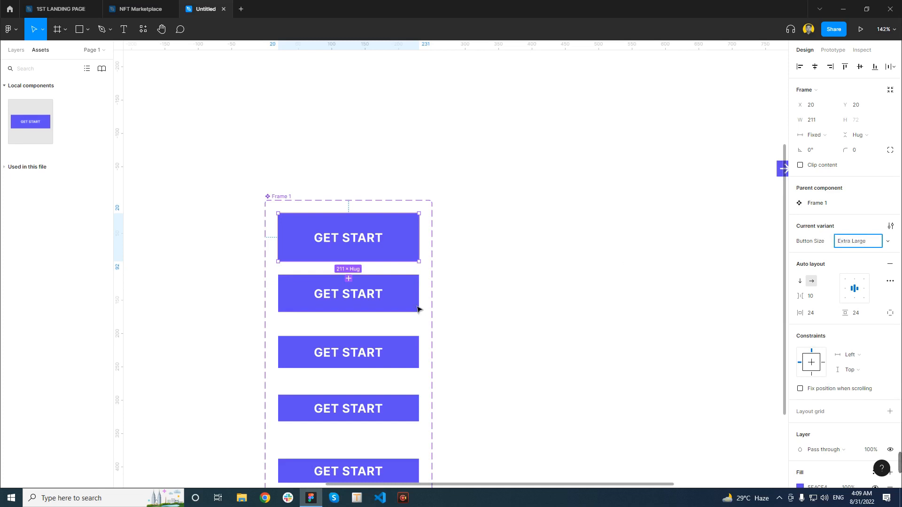
{"action": "left_click", "coordinate": [396, 306]}
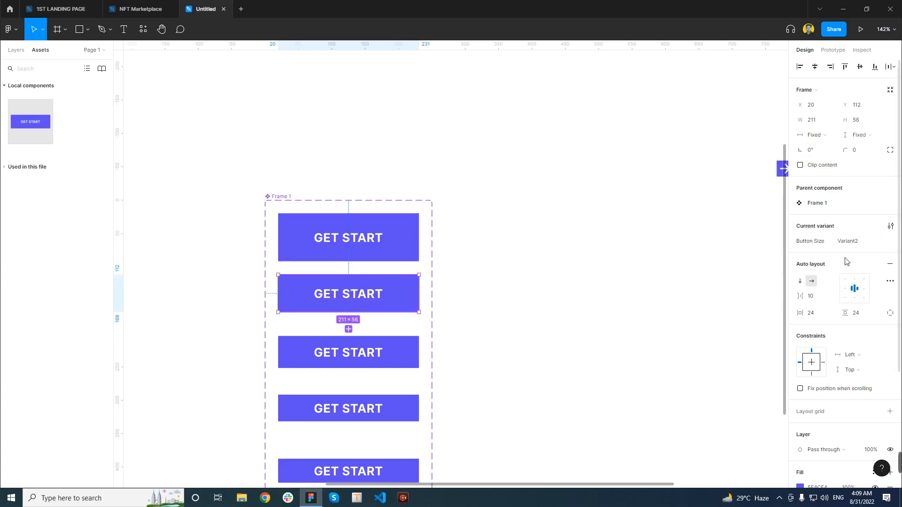
{"action": "left_click", "coordinate": [864, 246]}
{"action": "type", "text": "Large"}
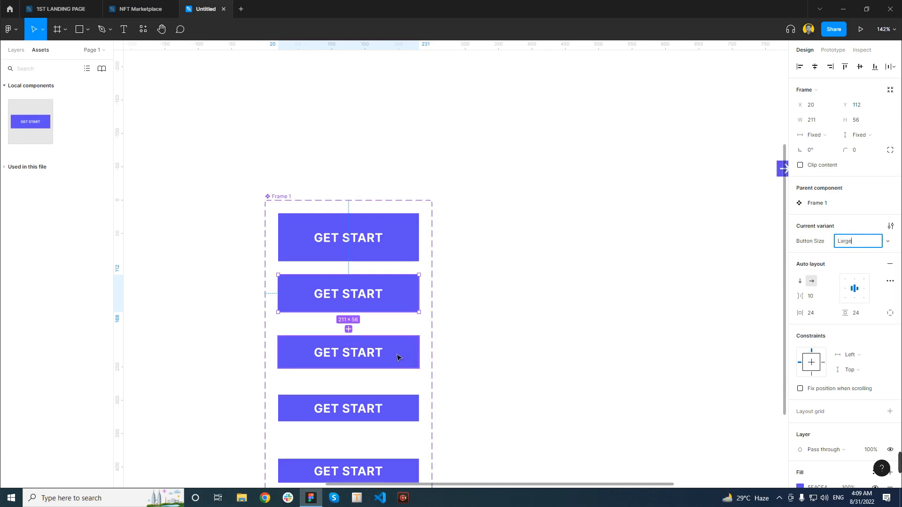
Replace the default Button Size values of the third and fourth buttons with size names
{"action": "left_click", "coordinate": [397, 356]}
{"action": "left_click", "coordinate": [867, 245]}
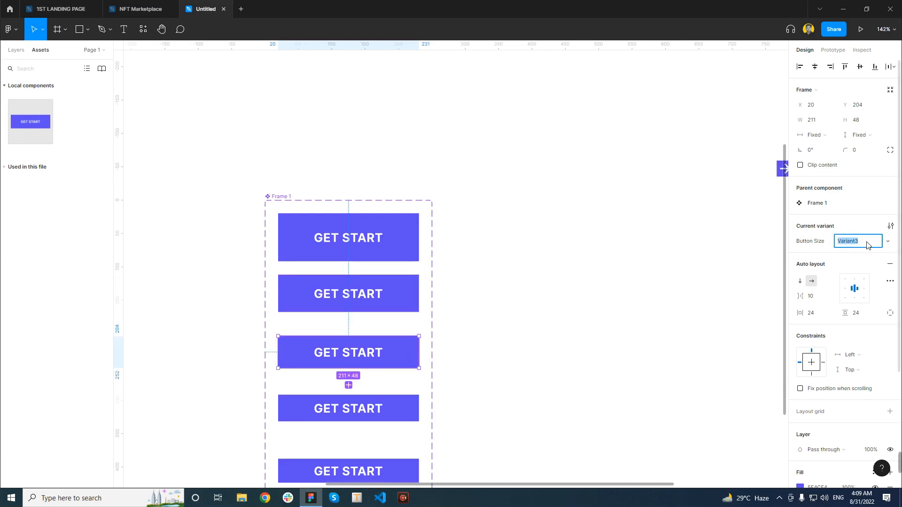
{"action": "type", "text": "Medium"}
{"action": "left_click", "coordinate": [394, 413]}
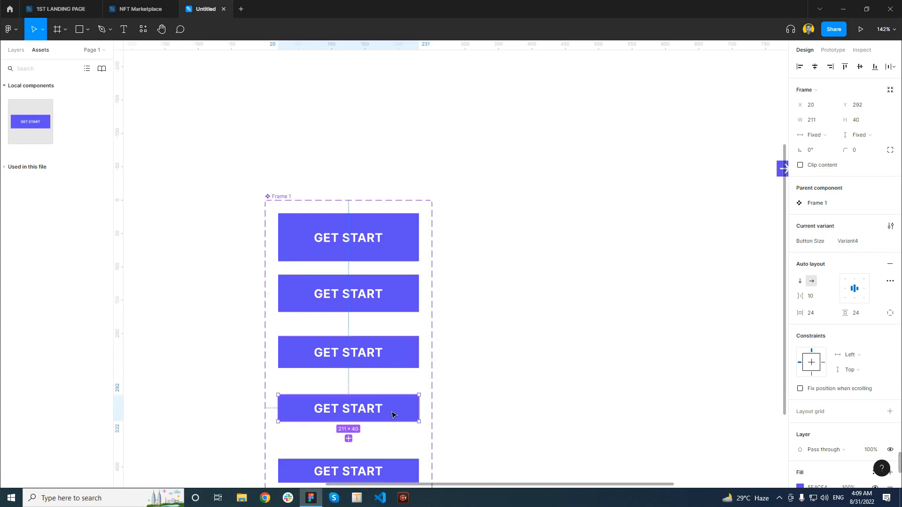
{"action": "left_click", "coordinate": [867, 242]}
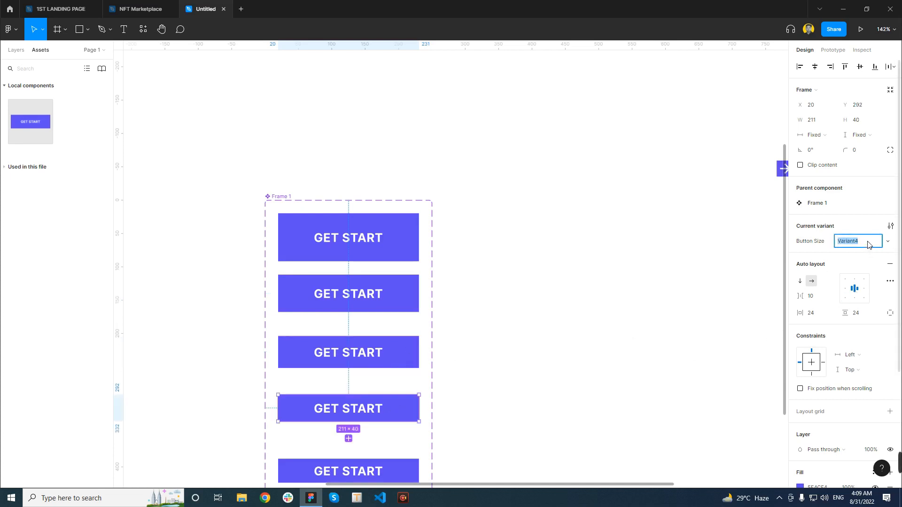
{"action": "type", "text": "Small"}
Set the fifth button's Button Size value to Very Small and deselect it
{"action": "scroll", "coordinate": [357, 362], "scroll_direction": "down", "scroll_amount": 1}
{"action": "left_click", "coordinate": [416, 431]}
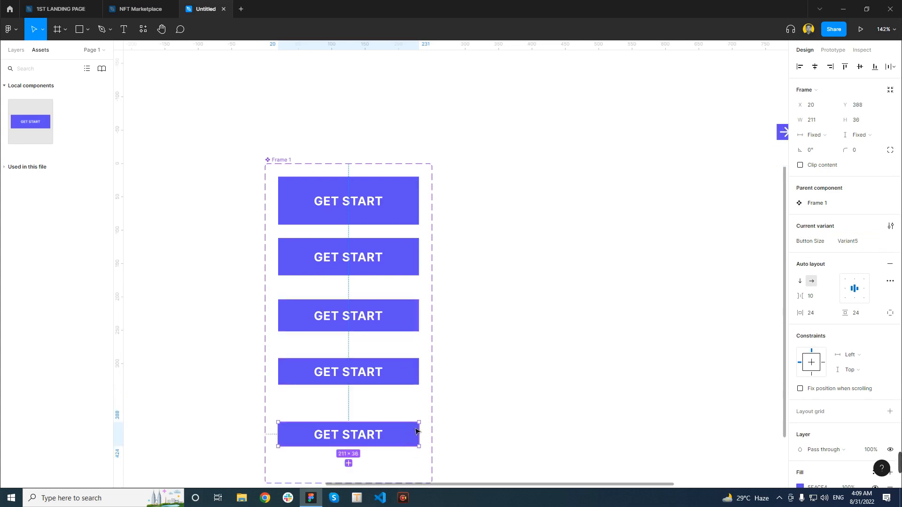
{"action": "left_click", "coordinate": [866, 241]}
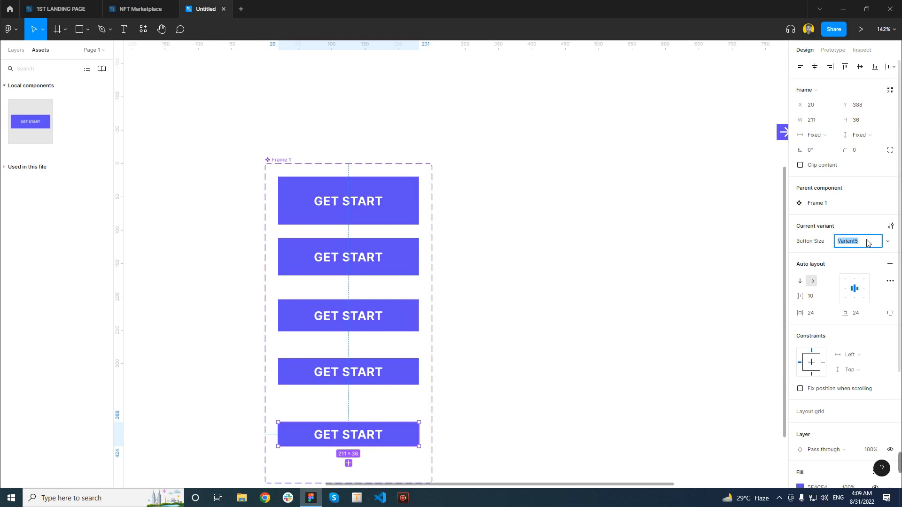
{"action": "type", "text": "ery Small"}
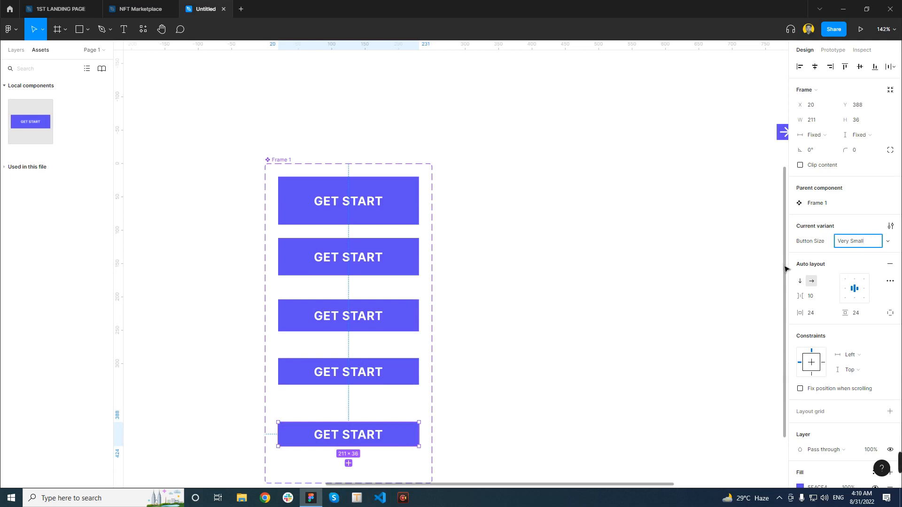
{"action": "left_click", "coordinate": [567, 313]}
{"action": "scroll", "coordinate": [340, 313], "scroll_direction": "down", "scroll_amount": 3}
{"action": "scroll", "coordinate": [389, 258], "scroll_direction": "up", "scroll_amount": 4}
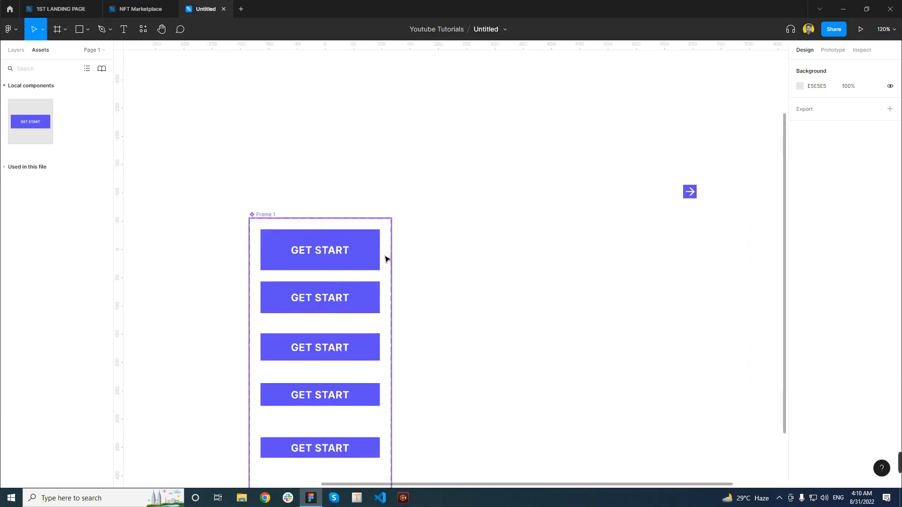
Check the Button Size values of the first, third and fourth buttons in the component set
{"action": "left_click", "coordinate": [348, 258]}
{"action": "scroll", "coordinate": [319, 254], "scroll_direction": "down", "scroll_amount": 2}
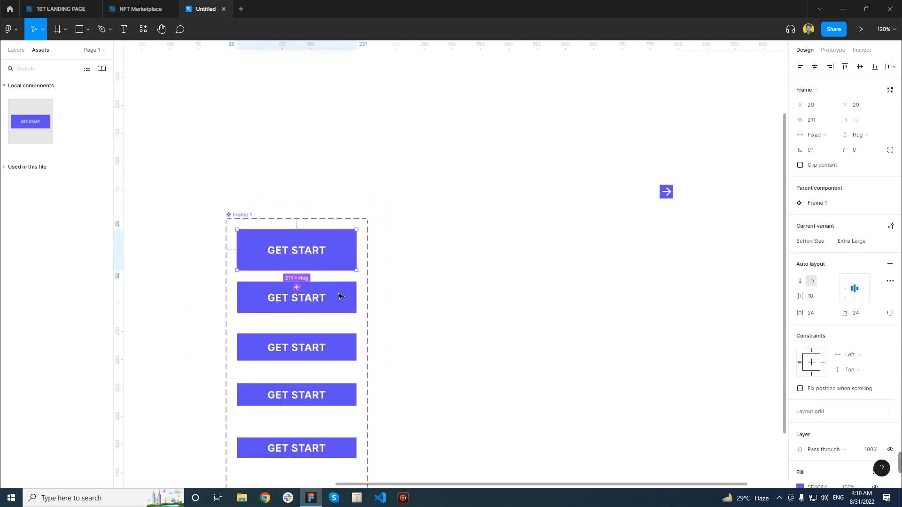
{"action": "left_click", "coordinate": [340, 351]}
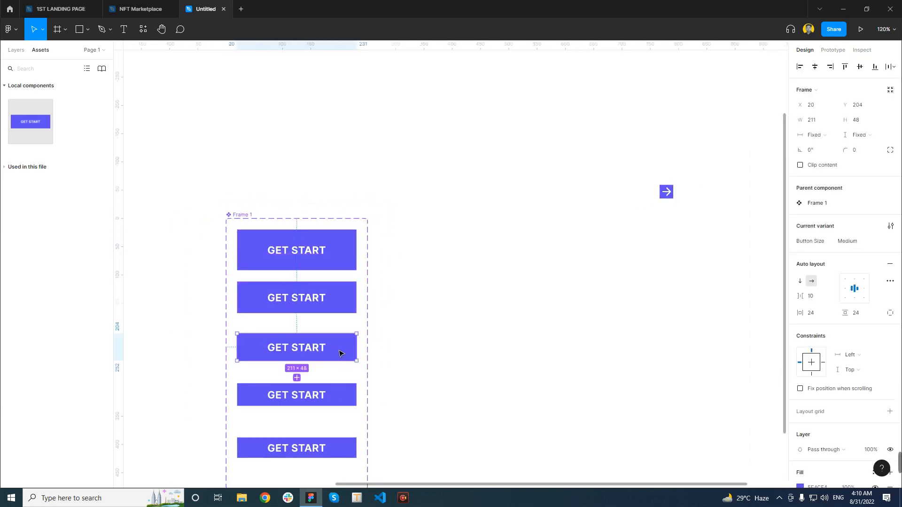
{"action": "left_click", "coordinate": [349, 398]}
{"action": "scroll", "coordinate": [348, 398], "scroll_direction": "down", "scroll_amount": 3}
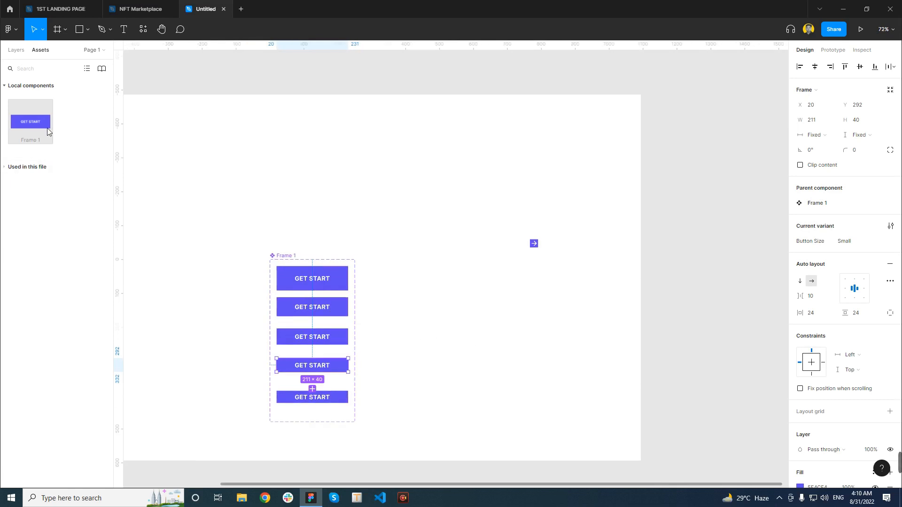
Place an instance of the Frame 1 component to the right of the component set, at about X 391, Y 96
{"action": "left_click_drag", "start_coordinate": [135, 159], "coordinate": [323, 221]}
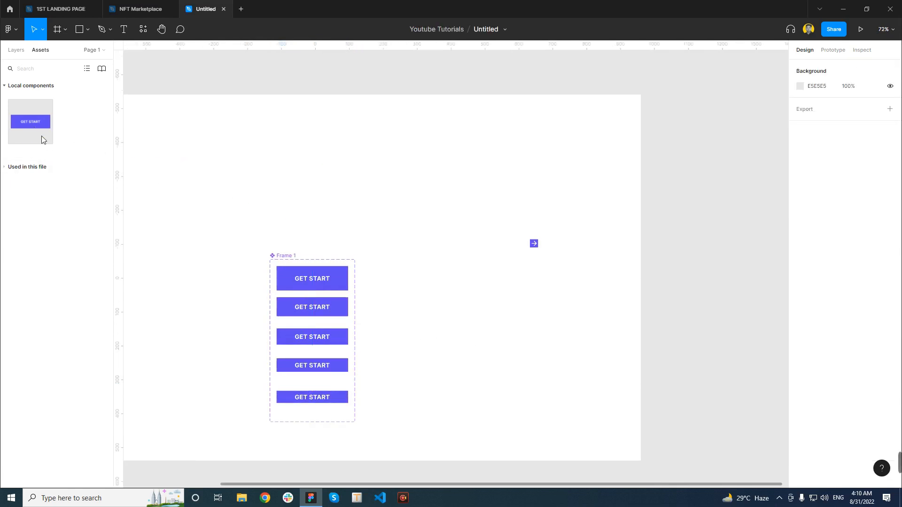
{"action": "left_click_drag", "start_coordinate": [42, 140], "coordinate": [503, 335]}
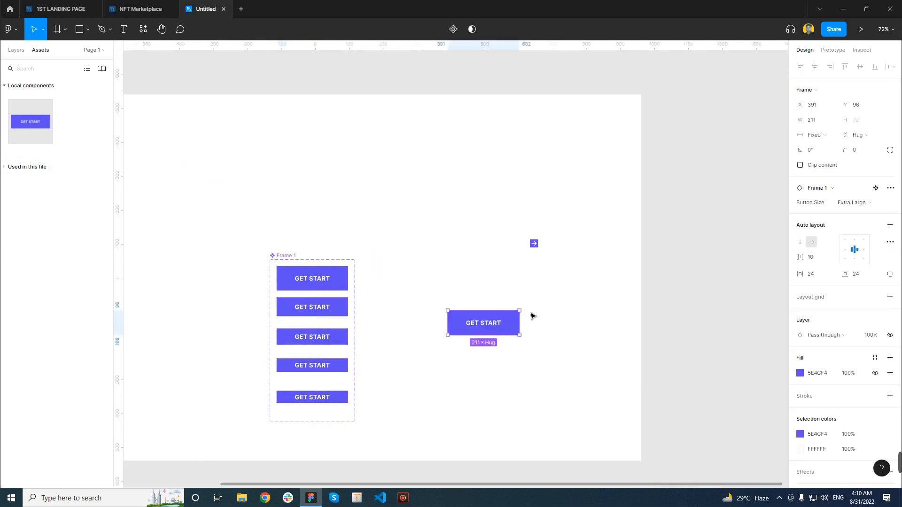
{"action": "left_click", "coordinate": [532, 306]}
{"action": "scroll", "coordinate": [499, 332], "scroll_direction": "up", "scroll_amount": 5}
{"action": "left_click", "coordinate": [534, 303]}
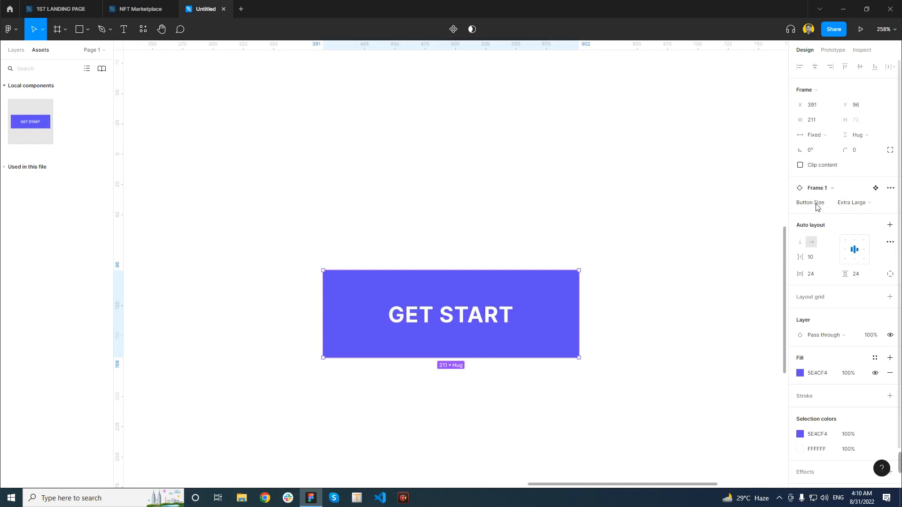
Switch the instance's Button Size to Large, Medium, Small and finally Very Small, and deselect it
{"action": "left_click", "coordinate": [885, 205]}
{"action": "left_click", "coordinate": [867, 219]}
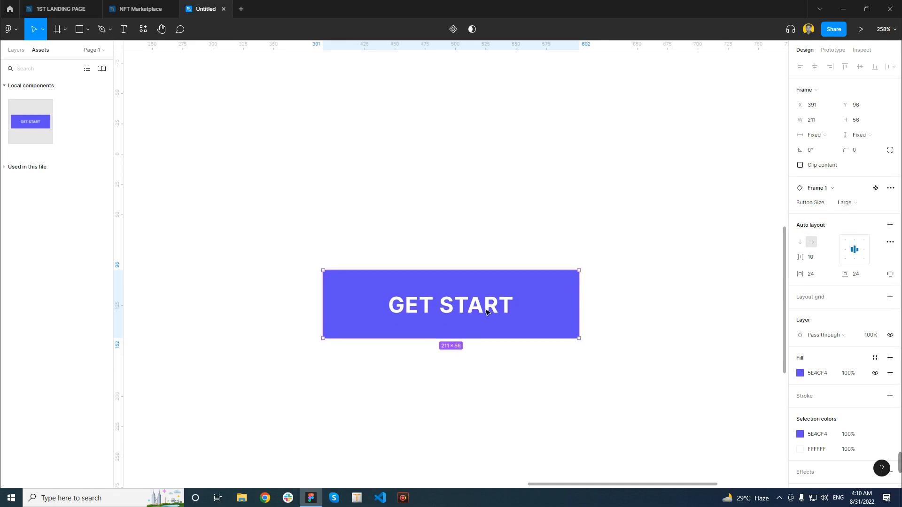
{"action": "left_click", "coordinate": [870, 209]}
{"action": "left_click", "coordinate": [866, 217]}
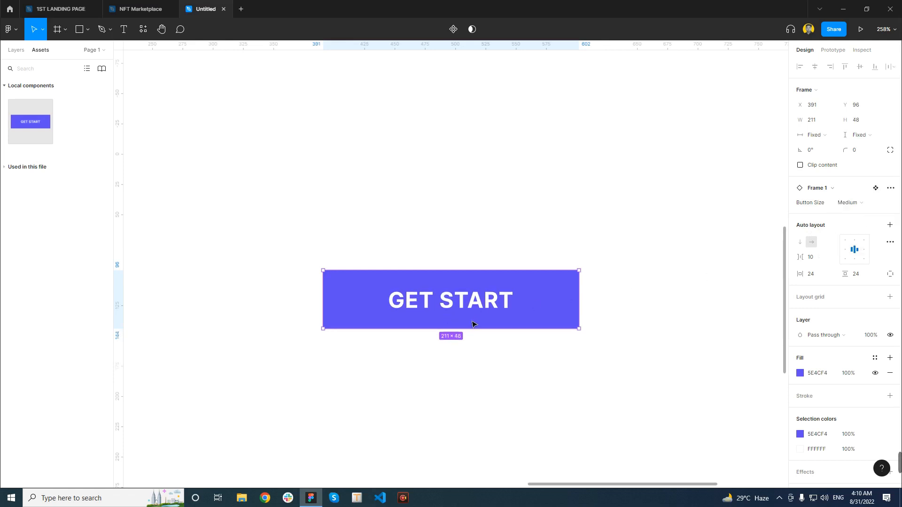
{"action": "left_click", "coordinate": [876, 205]}
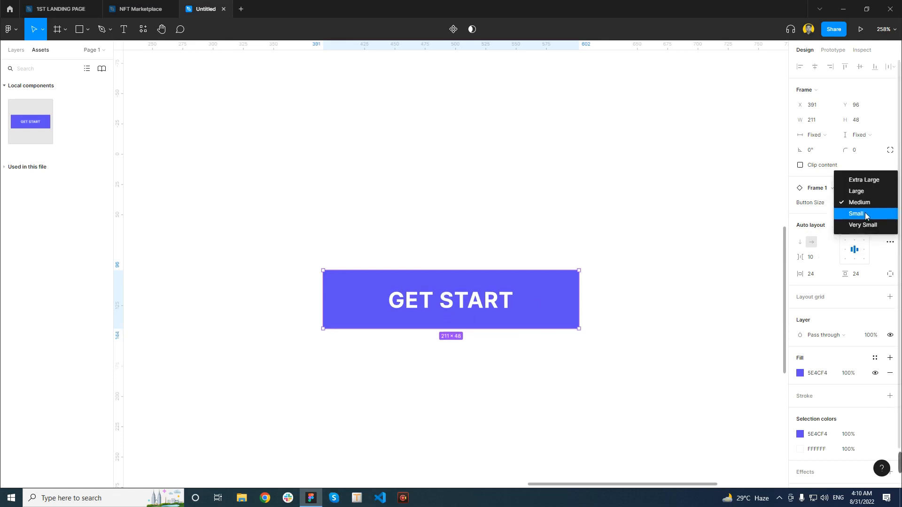
{"action": "left_click", "coordinate": [861, 216]}
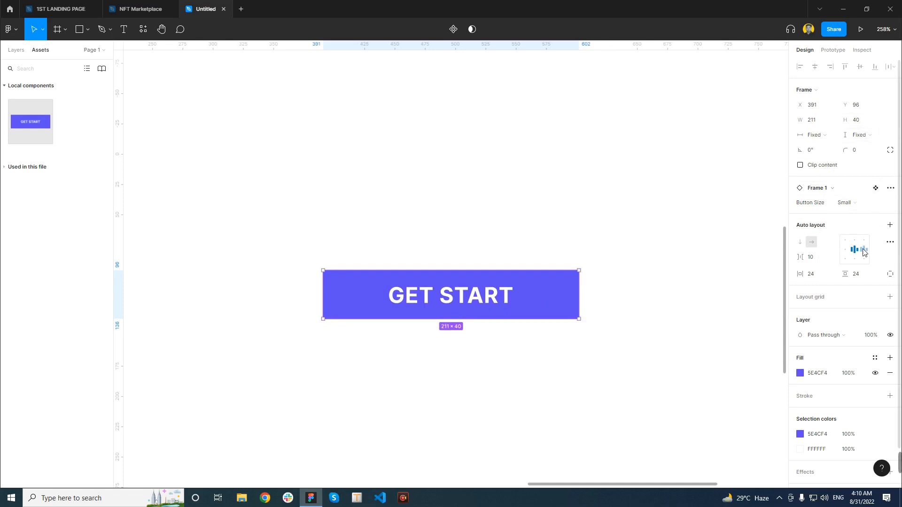
{"action": "left_click", "coordinate": [855, 203]}
{"action": "left_click", "coordinate": [864, 214]}
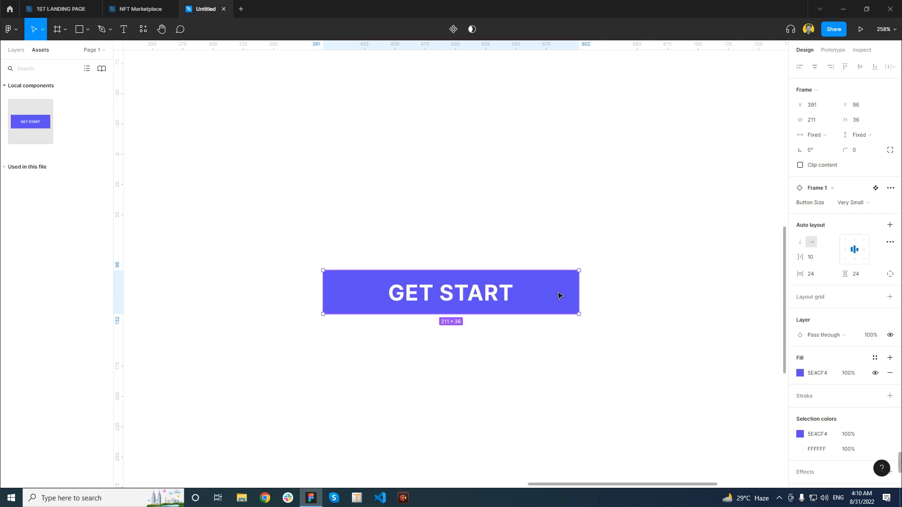
{"action": "scroll", "coordinate": [555, 296], "scroll_direction": "down", "scroll_amount": 5}
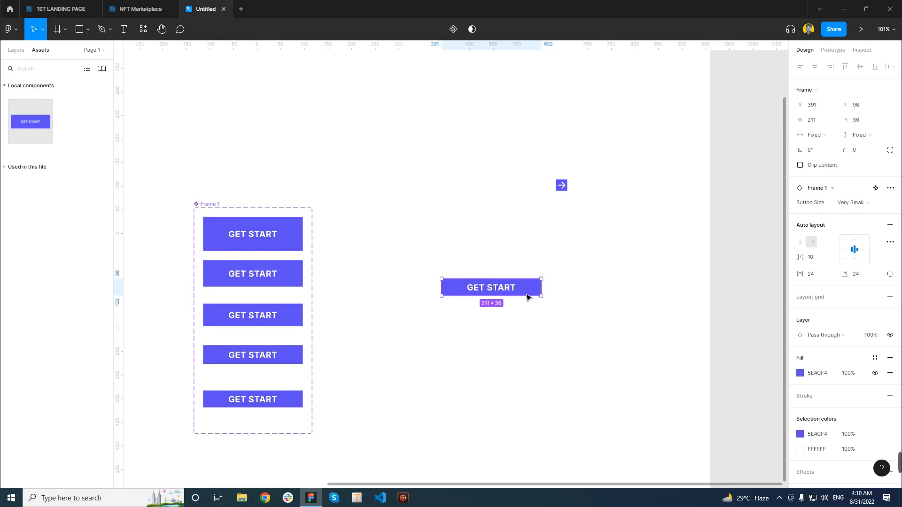
{"action": "left_click", "coordinate": [602, 308]}
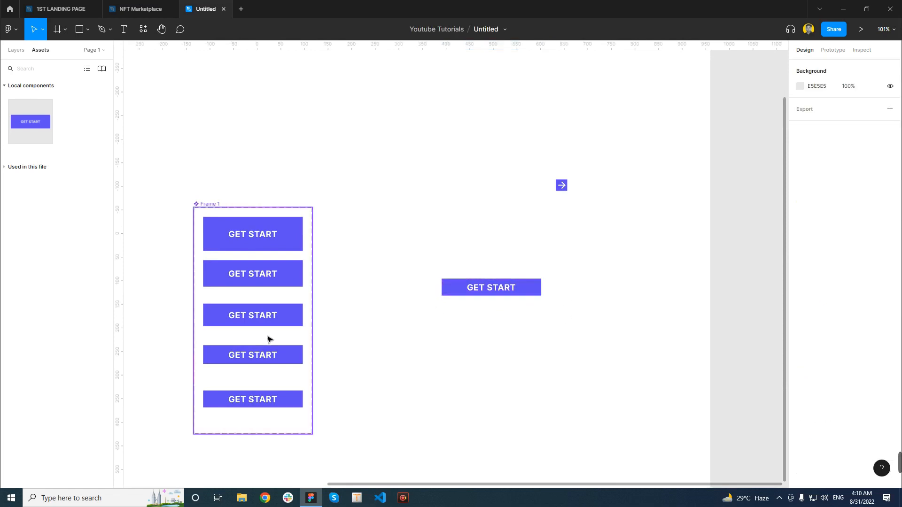
Add a sixth variant below the existing buttons in the Frame 1 component set
{"action": "scroll", "coordinate": [277, 331], "scroll_direction": "down", "scroll_amount": 2}
{"action": "scroll", "coordinate": [277, 332], "scroll_direction": "down", "scroll_amount": 3}
{"action": "left_click", "coordinate": [275, 388]}
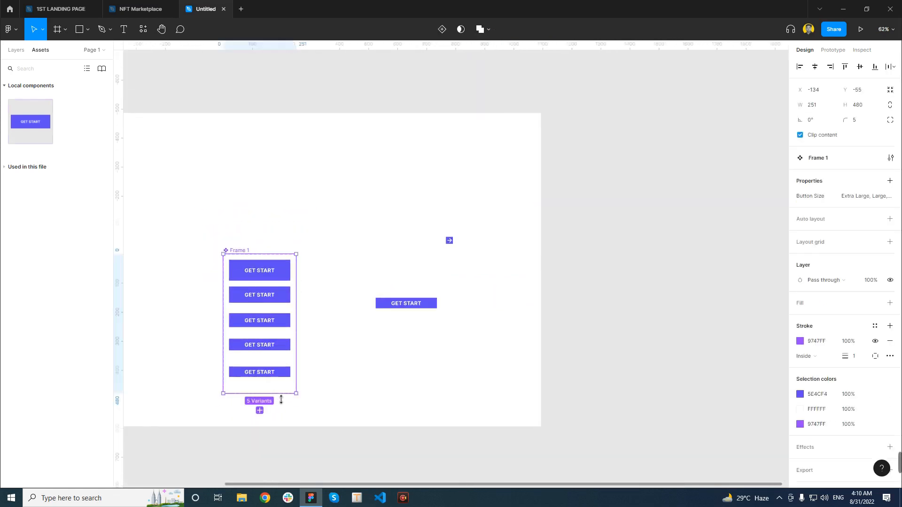
{"action": "left_click", "coordinate": [260, 410]}
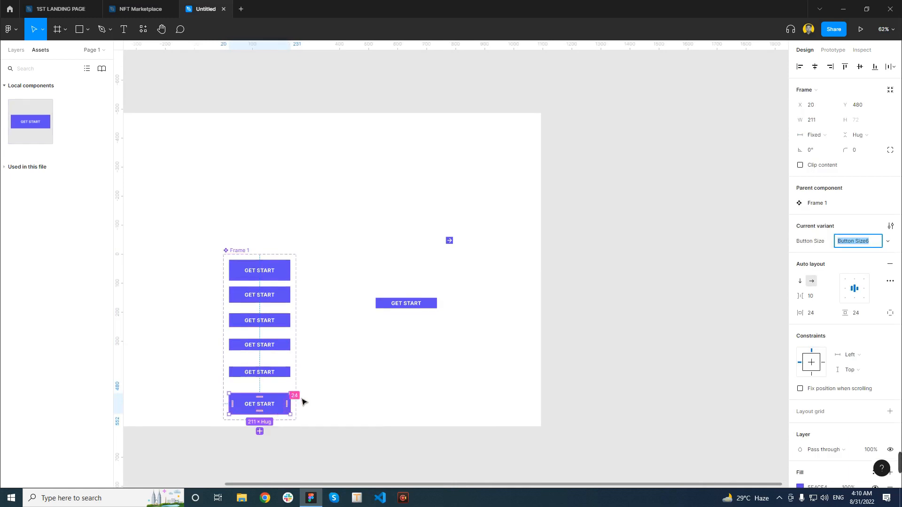
{"action": "scroll", "coordinate": [282, 400], "scroll_direction": "down", "scroll_amount": 1}
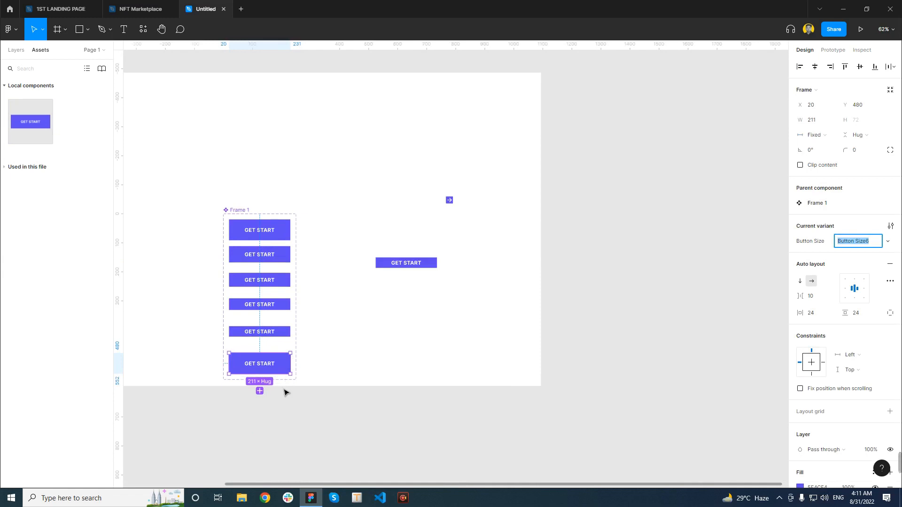
{"action": "left_click", "coordinate": [285, 384]}
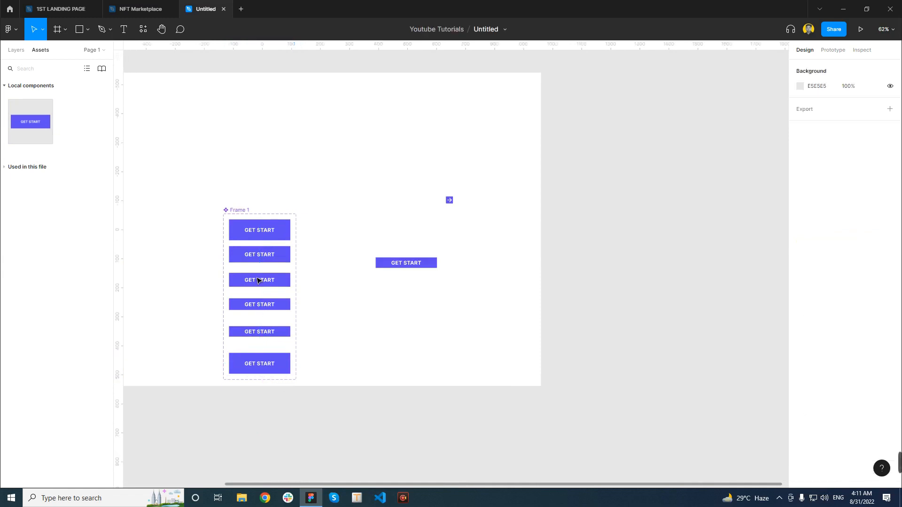
Extend the Frame 1 component set downward to a height of 1024 and delete its sixth variant
{"action": "left_click", "coordinate": [238, 215]}
{"action": "left_click_drag", "start_coordinate": [290, 388], "coordinate": [288, 492]}
{"action": "scroll", "coordinate": [331, 412], "scroll_direction": "down", "scroll_amount": 1}
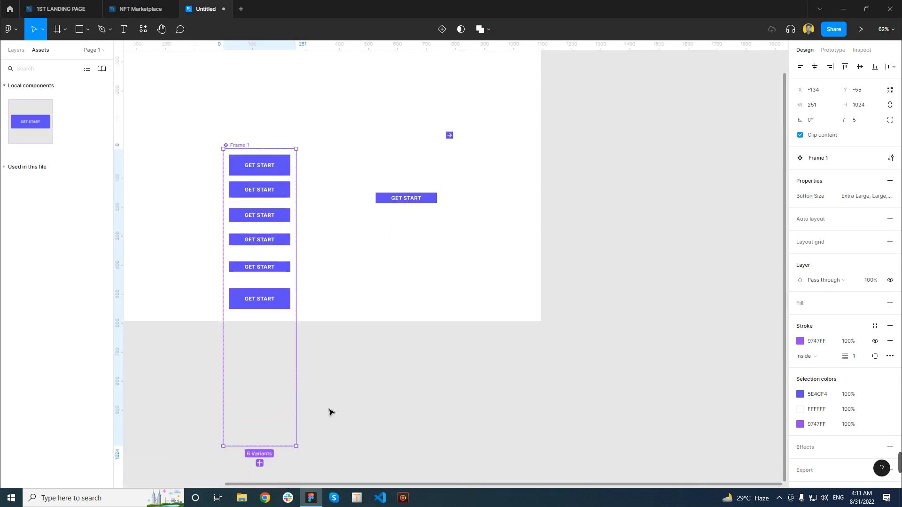
{"action": "left_click", "coordinate": [279, 300]}
{"action": "key", "text": "Delete"}
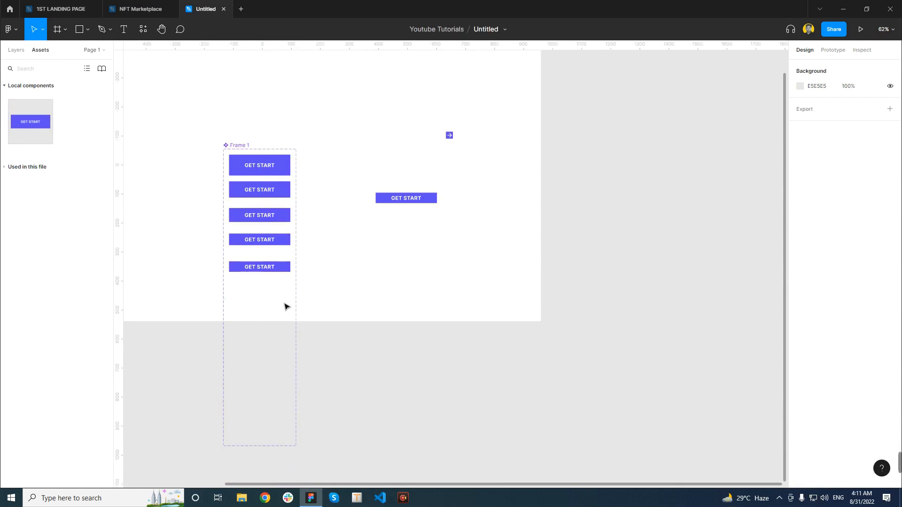
Duplicate the second to fifth buttons into the empty lower part of the Frame 1 component set
{"action": "left_click", "coordinate": [283, 190]}
{"action": "left_click", "coordinate": [284, 224], "text": "shift"}
{"action": "left_click", "coordinate": [288, 241], "text": "shift"}
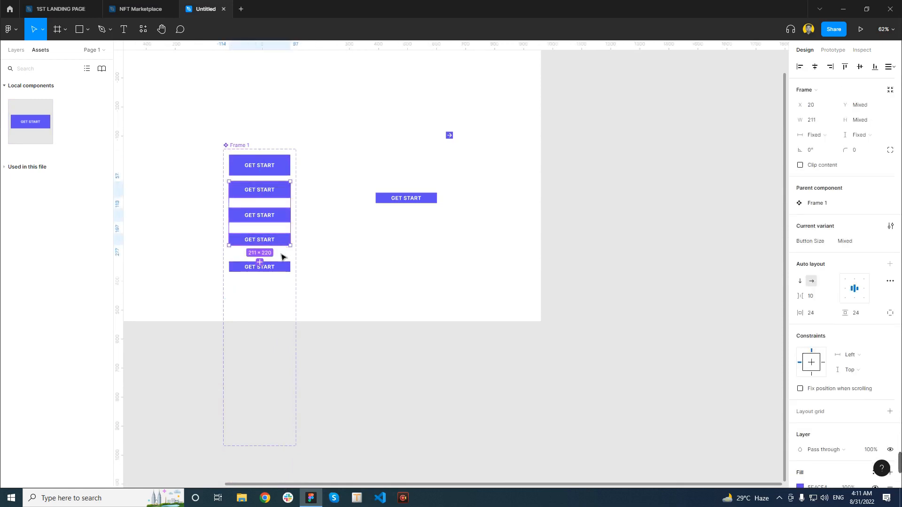
{"action": "left_click", "coordinate": [288, 267], "text": "shift"}
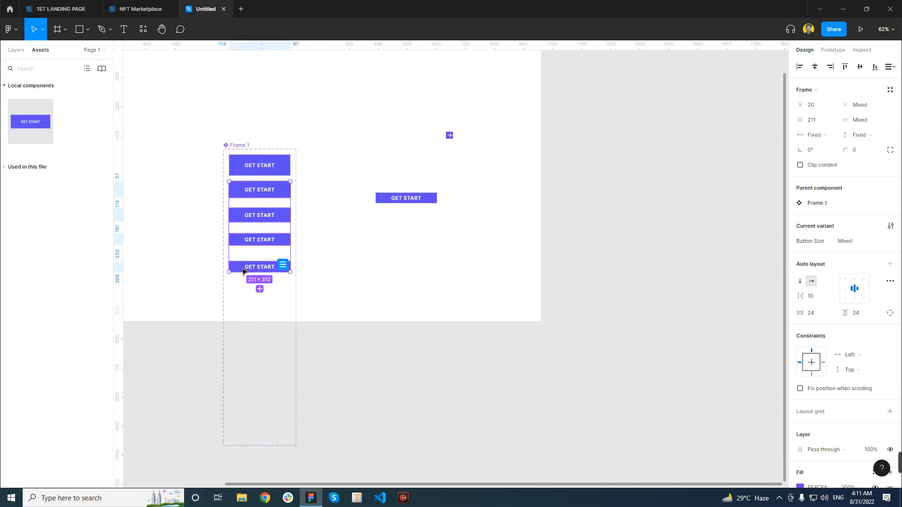
{"action": "left_click_drag", "start_coordinate": [241, 273], "coordinate": [245, 409]}
{"action": "left_click", "coordinate": [407, 286]}
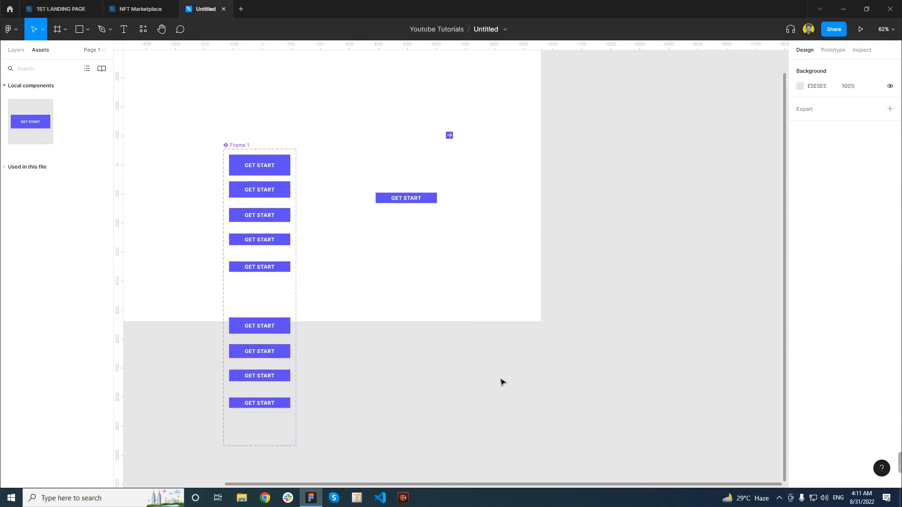
Duplicate the Extra Large button and place the copy directly above the four copied buttons, at about Y 489
{"action": "left_click", "coordinate": [279, 170]}
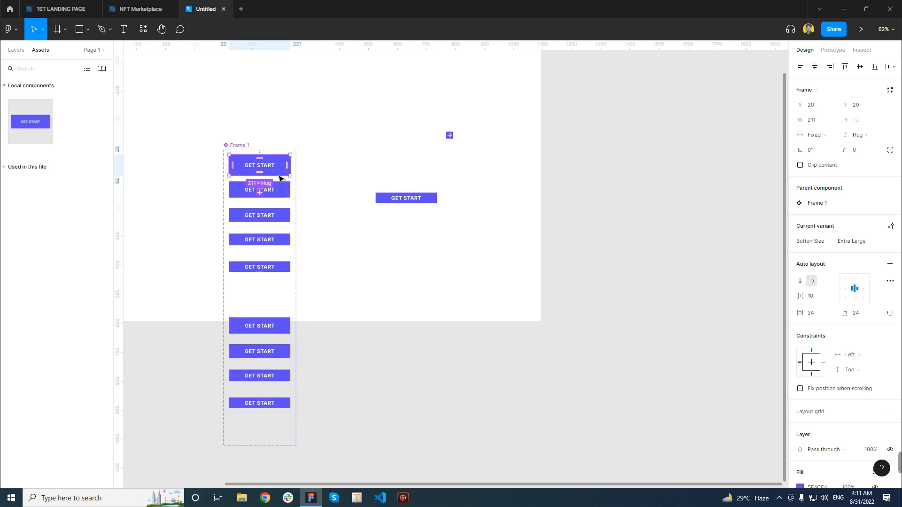
{"action": "left_click_drag", "start_coordinate": [282, 179], "coordinate": [271, 306]}
{"action": "left_click", "coordinate": [426, 282]}
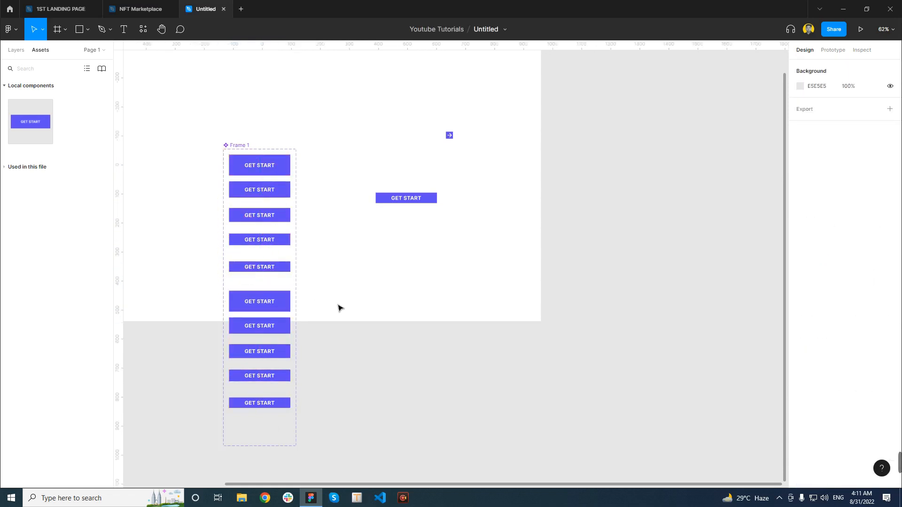
Check the Button Size values of the original buttons and of the first copied button
{"action": "left_click", "coordinate": [277, 304]}
{"action": "left_click", "coordinate": [286, 163]}
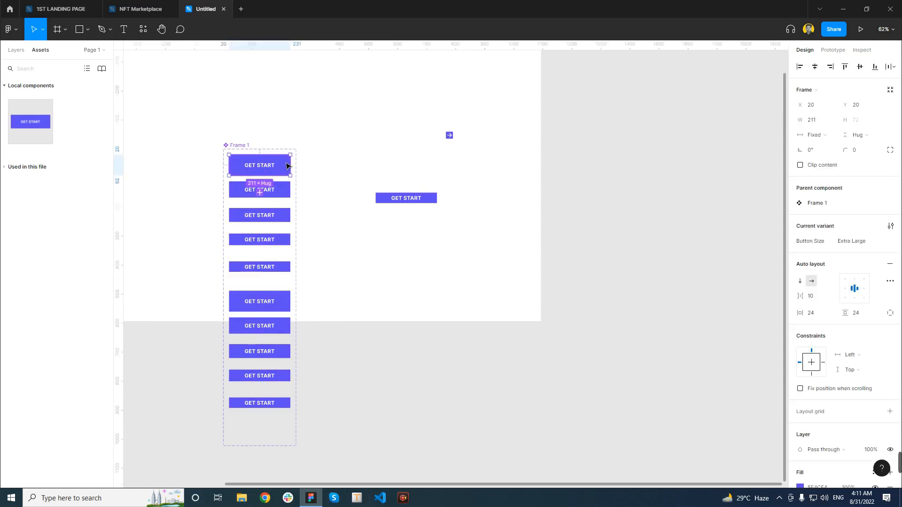
{"action": "left_click", "coordinate": [283, 196]}
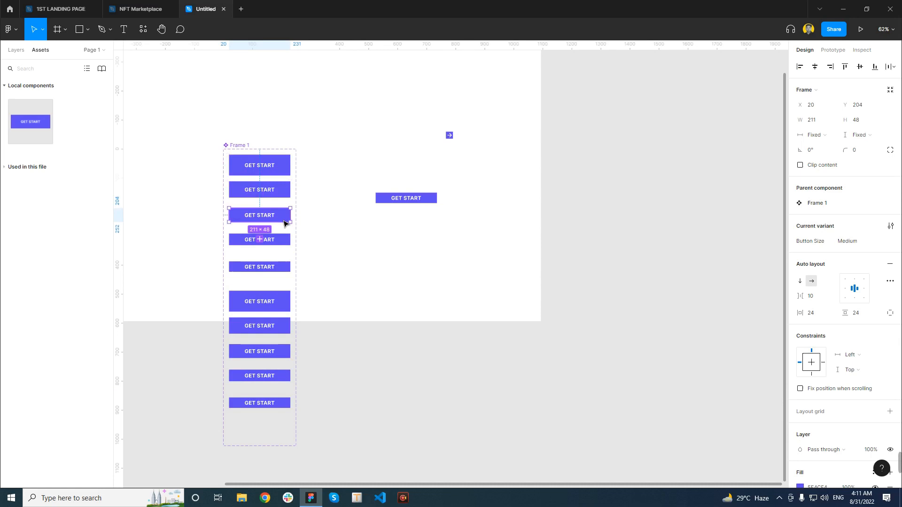
{"action": "left_click", "coordinate": [282, 167]}
{"action": "left_click", "coordinate": [283, 191]}
{"action": "left_click", "coordinate": [284, 218]}
{"action": "left_click", "coordinate": [283, 240]}
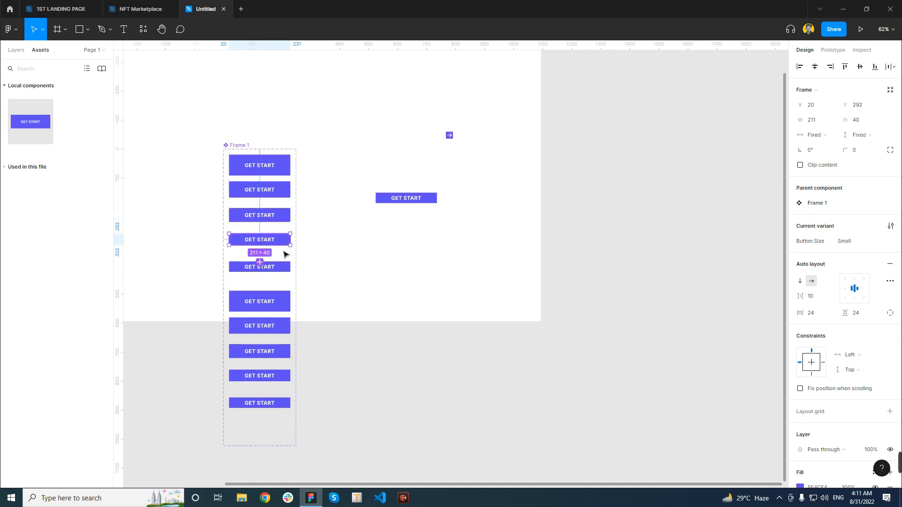
{"action": "left_click", "coordinate": [283, 267]}
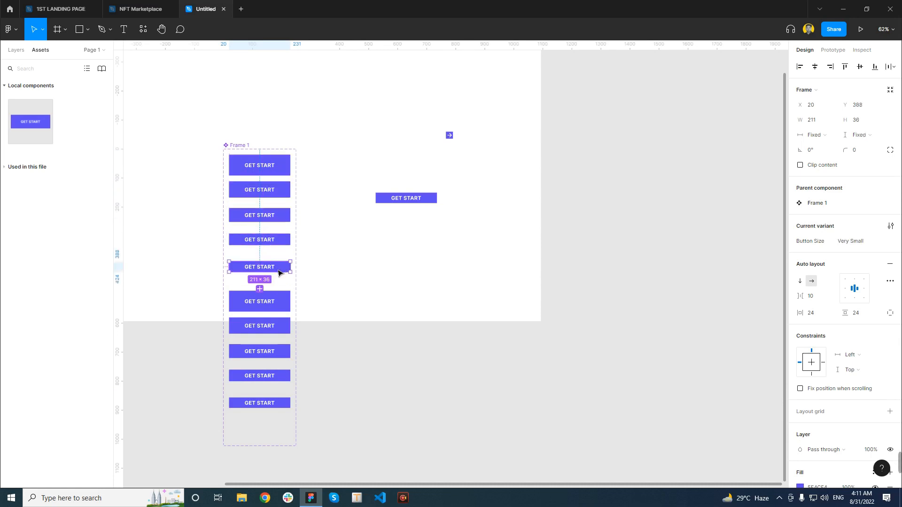
{"action": "left_click", "coordinate": [285, 302]}
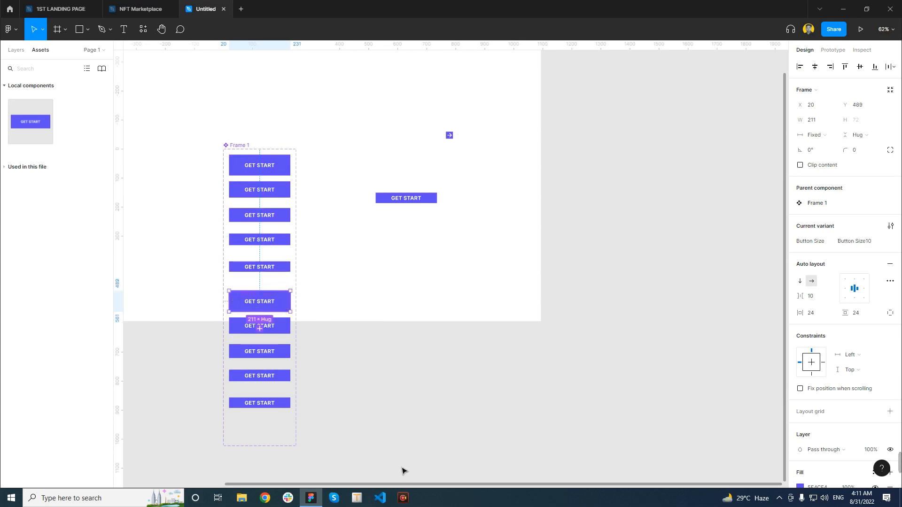
{"action": "left_click", "coordinate": [779, 498]}
{"action": "left_click", "coordinate": [779, 479]}
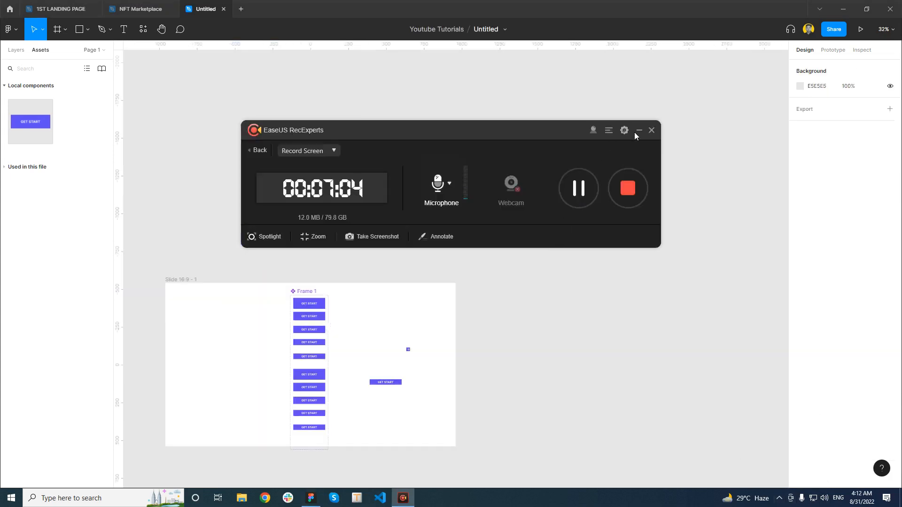
{"action": "left_click", "coordinate": [639, 130]}
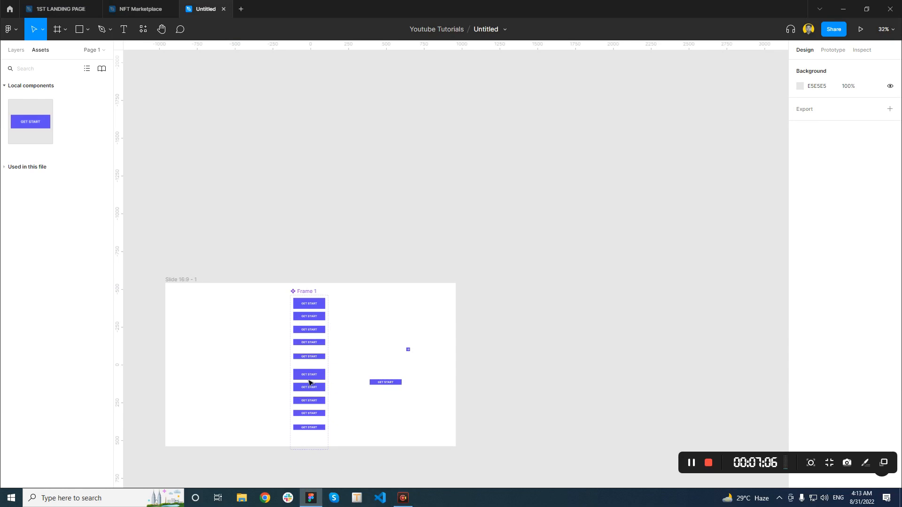
Select the five copied GET START buttons in the lower part of Frame 1 and remove their fill
{"action": "scroll", "coordinate": [310, 375], "scroll_direction": "up", "scroll_amount": 10}
{"action": "scroll", "coordinate": [322, 388], "scroll_direction": "down", "scroll_amount": 5}
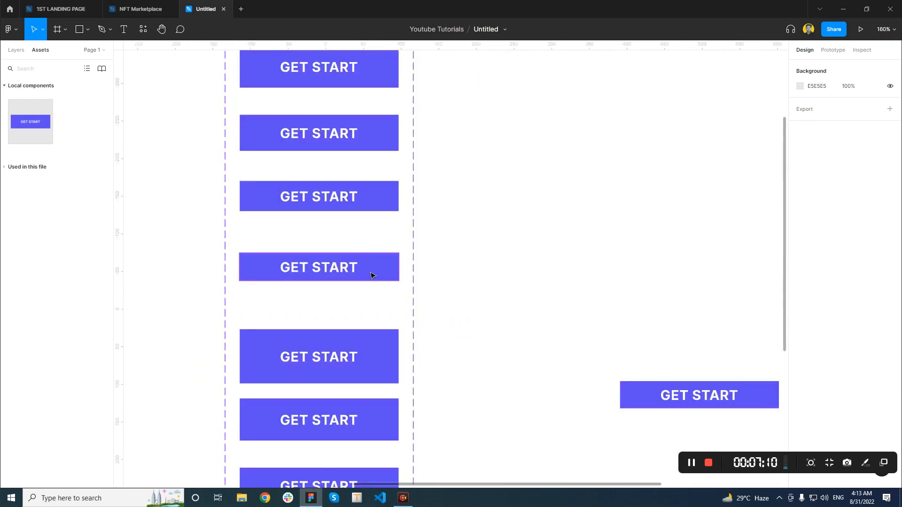
{"action": "left_click", "coordinate": [381, 365]}
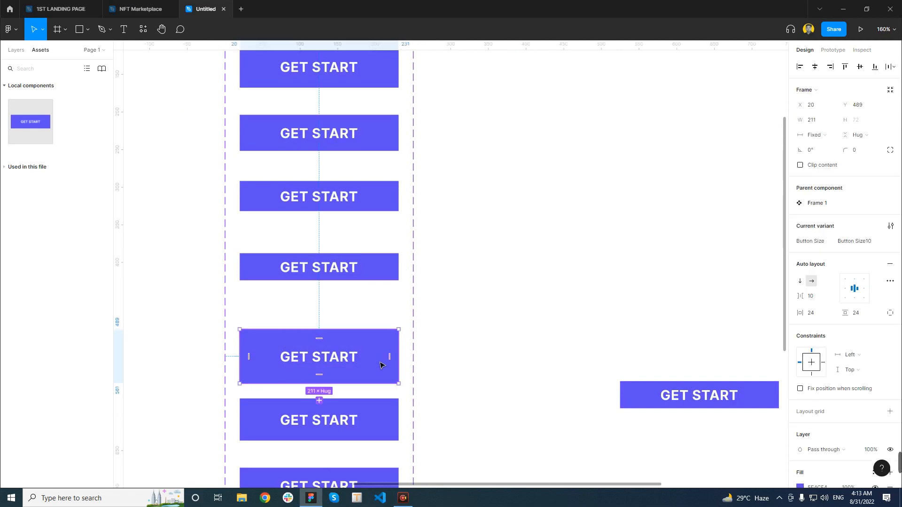
{"action": "scroll", "coordinate": [381, 365], "scroll_direction": "down", "scroll_amount": 2}
{"action": "scroll", "coordinate": [381, 366], "scroll_direction": "down", "scroll_amount": 1}
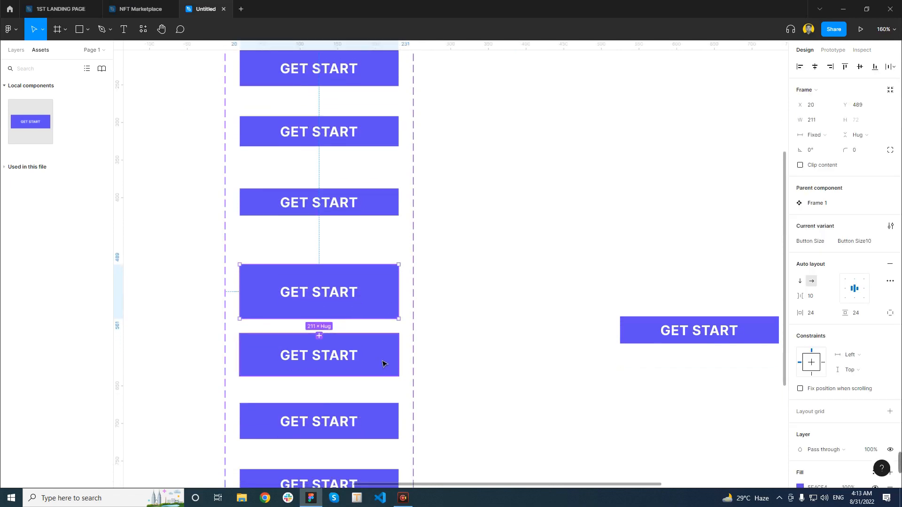
{"action": "scroll", "coordinate": [376, 348], "scroll_direction": "down", "scroll_amount": 3}
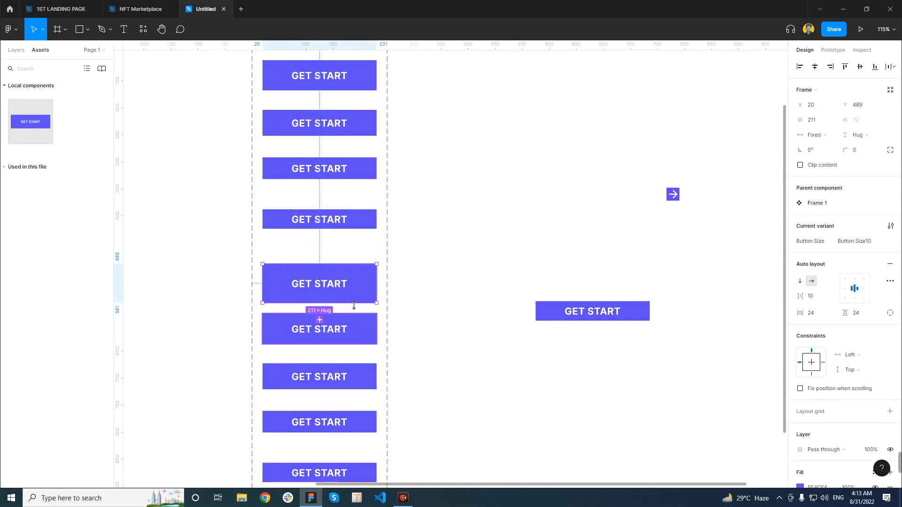
{"action": "left_click", "coordinate": [365, 341], "text": "shift"}
{"action": "left_click", "coordinate": [363, 383], "text": "shift"}
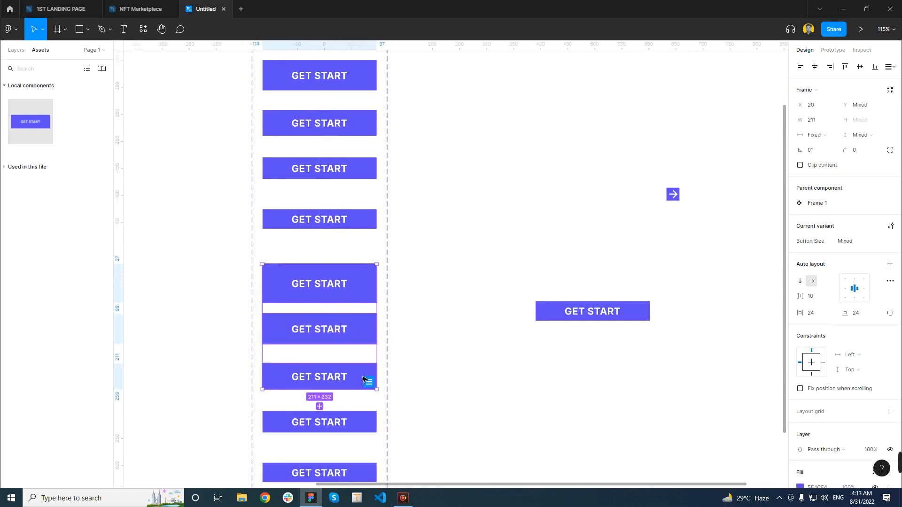
{"action": "scroll", "coordinate": [368, 379], "scroll_direction": "down", "scroll_amount": 1}
{"action": "left_click", "coordinate": [368, 405], "text": "shift"}
{"action": "left_click", "coordinate": [366, 464], "text": "shift"}
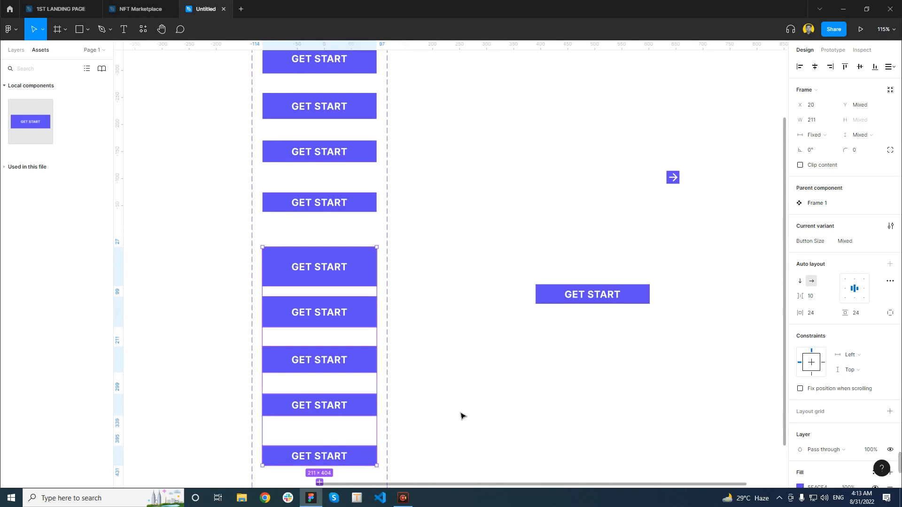
{"action": "scroll", "coordinate": [844, 353], "scroll_direction": "down", "scroll_amount": 3}
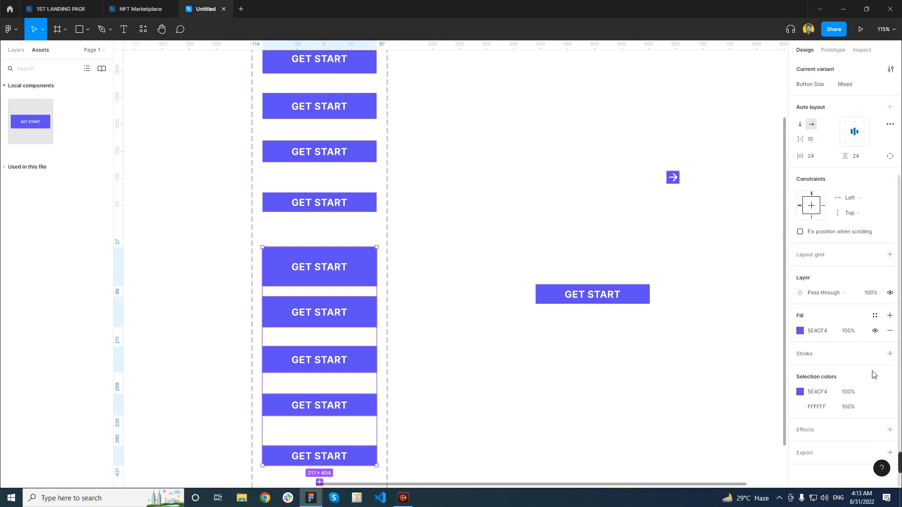
{"action": "left_click", "coordinate": [890, 330]}
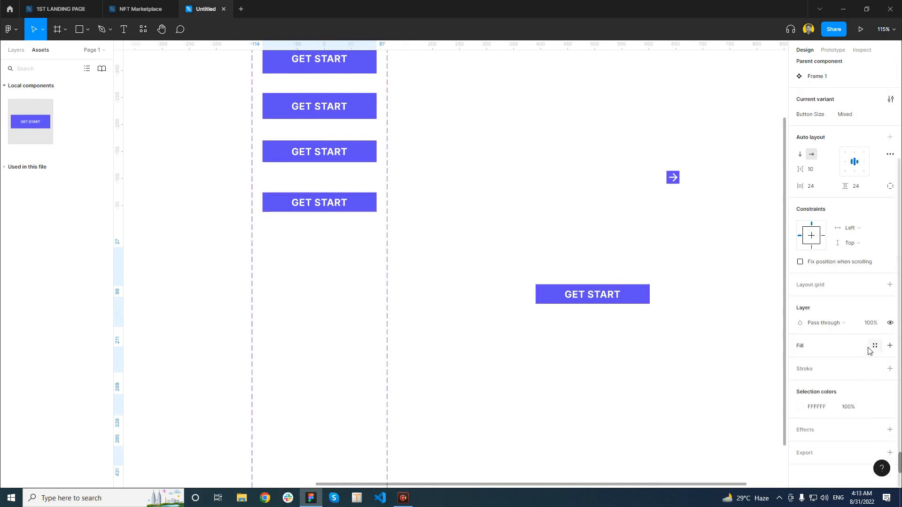
Add an inside stroke of 1.5 in the document's purple 5E4CF4 to the five copied buttons
{"action": "left_click", "coordinate": [889, 369]}
{"action": "left_click", "coordinate": [891, 369]}
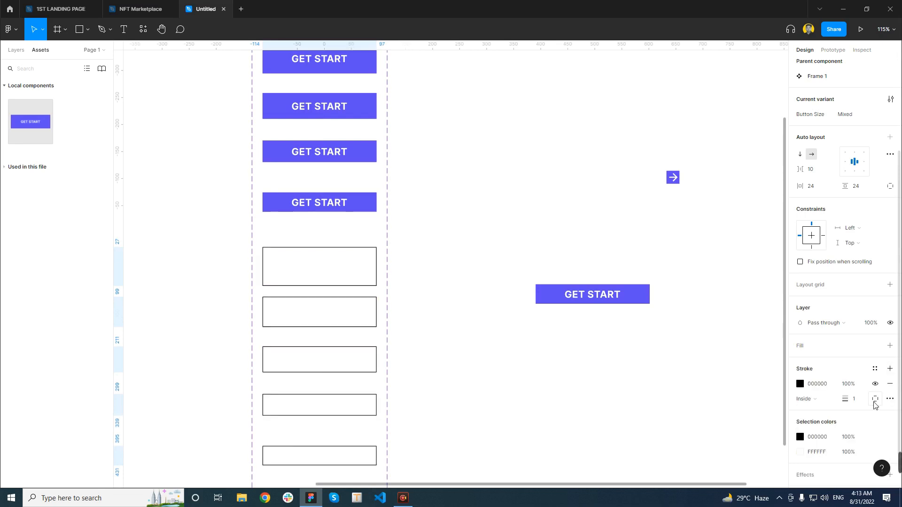
{"action": "left_click", "coordinate": [862, 400]}
{"action": "left_click", "coordinate": [862, 401]}
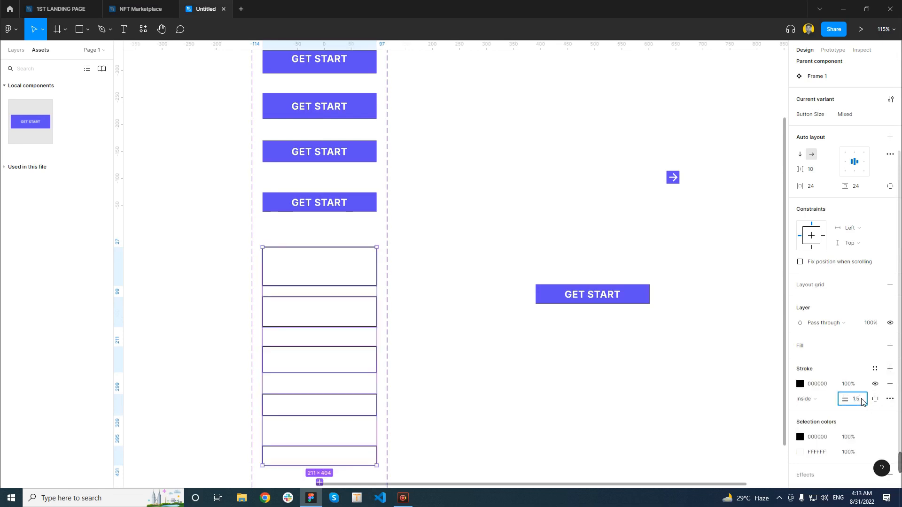
{"action": "type", "text": ".5"}
{"action": "key", "text": "Return"}
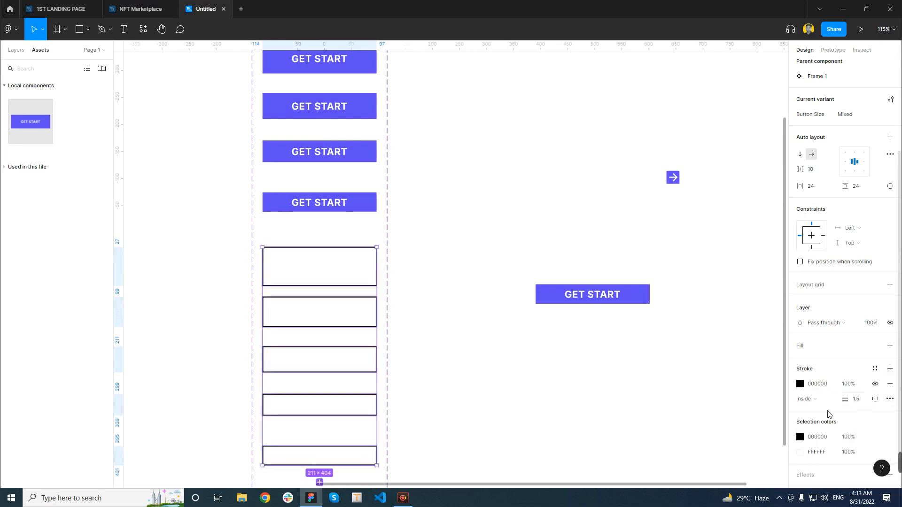
{"action": "left_click", "coordinate": [800, 384]}
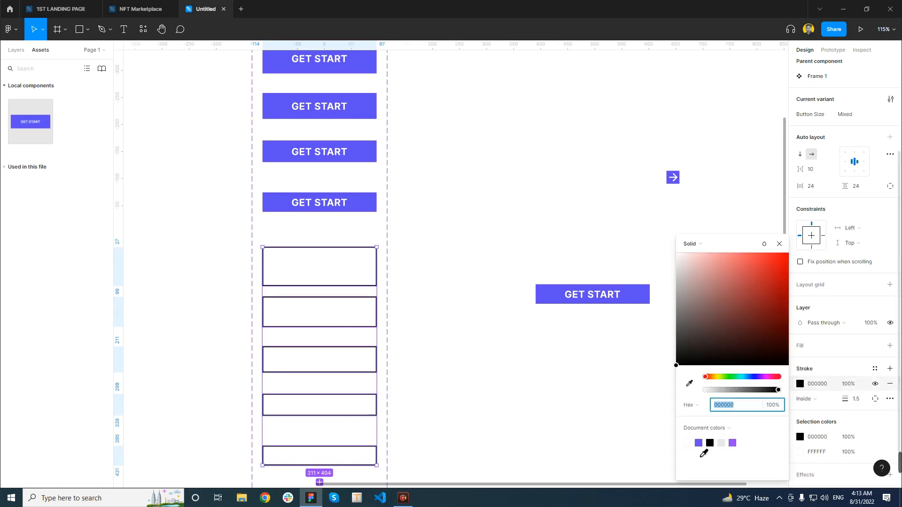
{"action": "left_click", "coordinate": [699, 444]}
{"action": "left_click", "coordinate": [582, 421]}
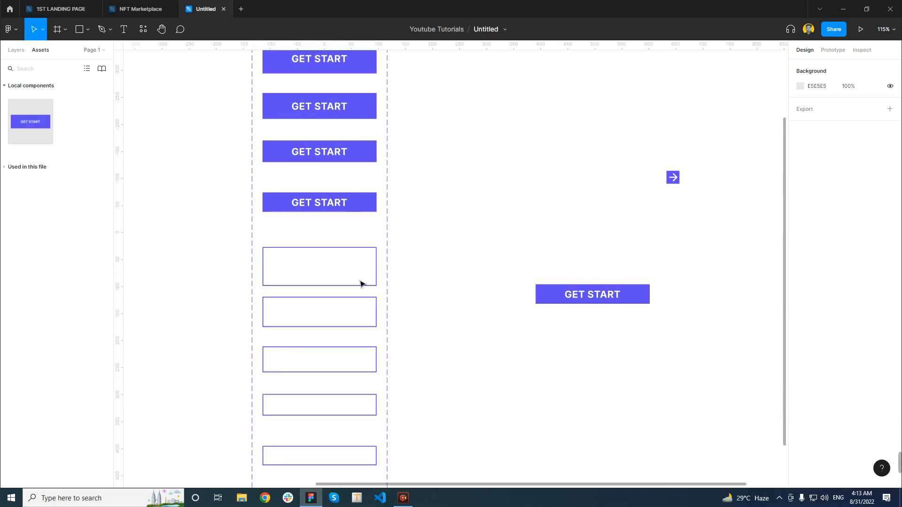
Select the GET START text layers of the five outlined buttons and set their fill to purple 5E4CF4
{"action": "double_click", "coordinate": [322, 277]}
{"action": "left_click", "coordinate": [330, 316], "text": "shift"}
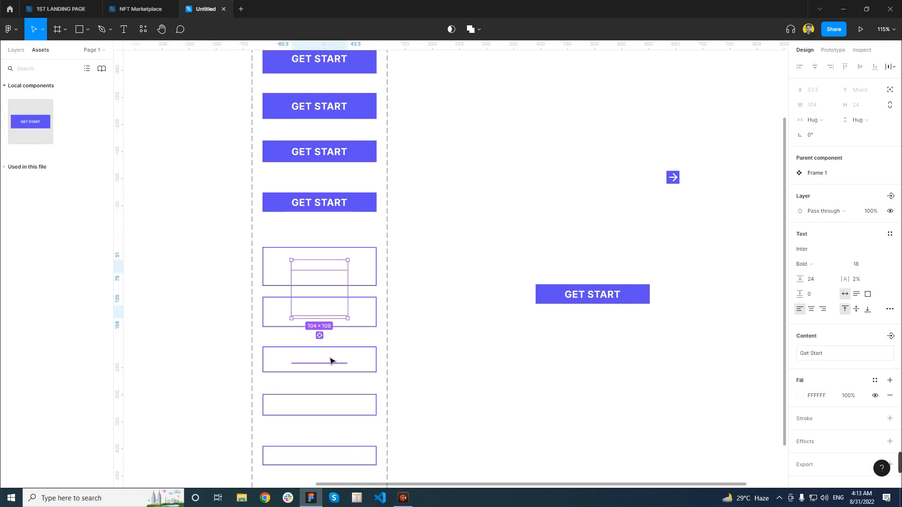
{"action": "left_click", "coordinate": [330, 360], "text": "shift"}
{"action": "left_click", "coordinate": [334, 407], "text": "shift"}
{"action": "left_click", "coordinate": [333, 457], "text": "shift"}
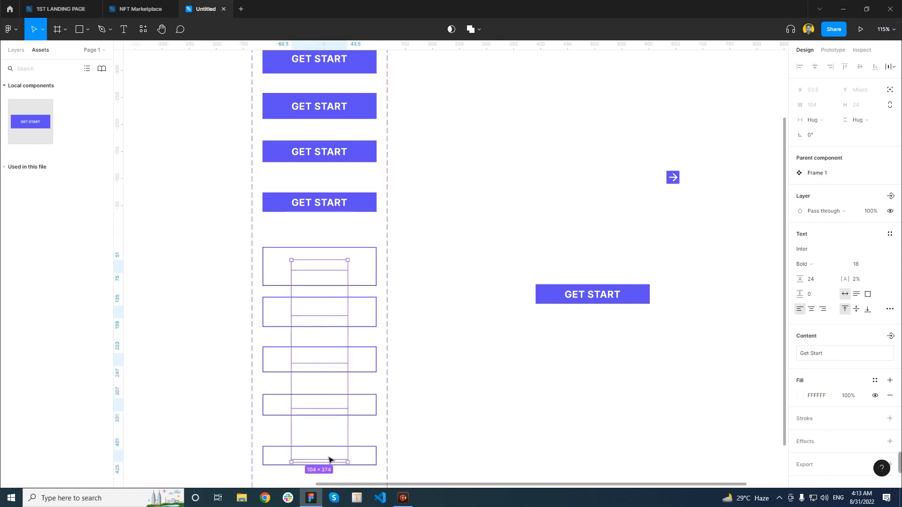
{"action": "left_click", "coordinate": [801, 396]}
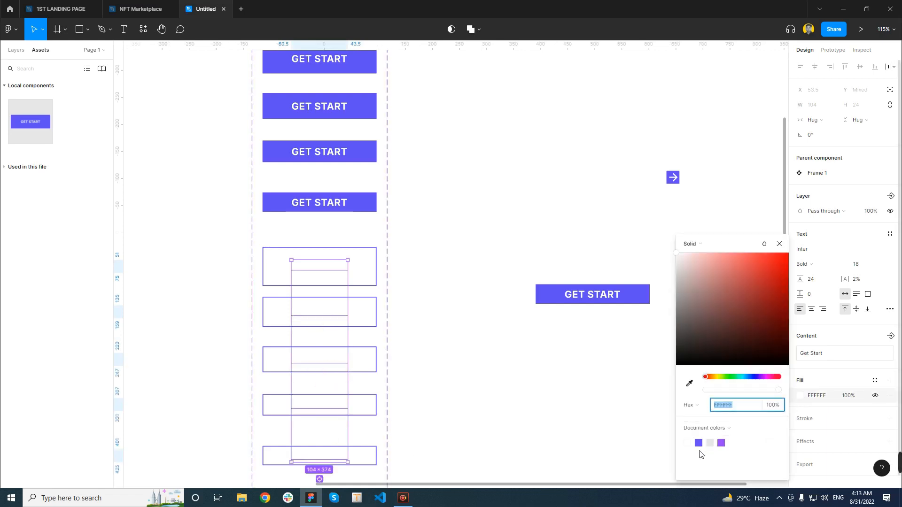
{"action": "left_click", "coordinate": [699, 443]}
{"action": "left_click", "coordinate": [543, 393]}
Add a variant property named Button Style with the value Default to the Frame 1 component set
{"action": "scroll", "coordinate": [422, 380], "scroll_direction": "down", "scroll_amount": 5, "text": "ctrl"}
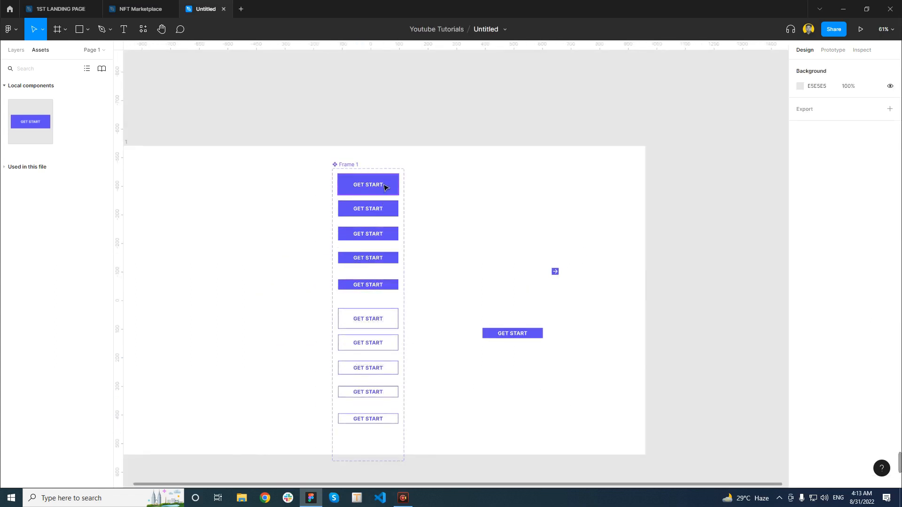
{"action": "scroll", "coordinate": [382, 333], "scroll_direction": "up", "scroll_amount": 5, "text": "ctrl"}
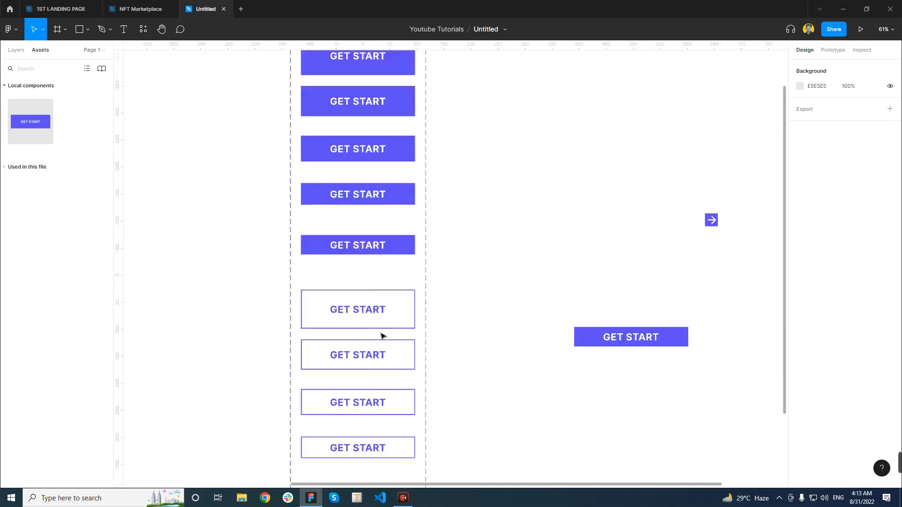
{"action": "scroll", "coordinate": [300, 324], "scroll_direction": "down", "scroll_amount": 5}
{"action": "scroll", "coordinate": [358, 343], "scroll_direction": "up", "scroll_amount": 1}
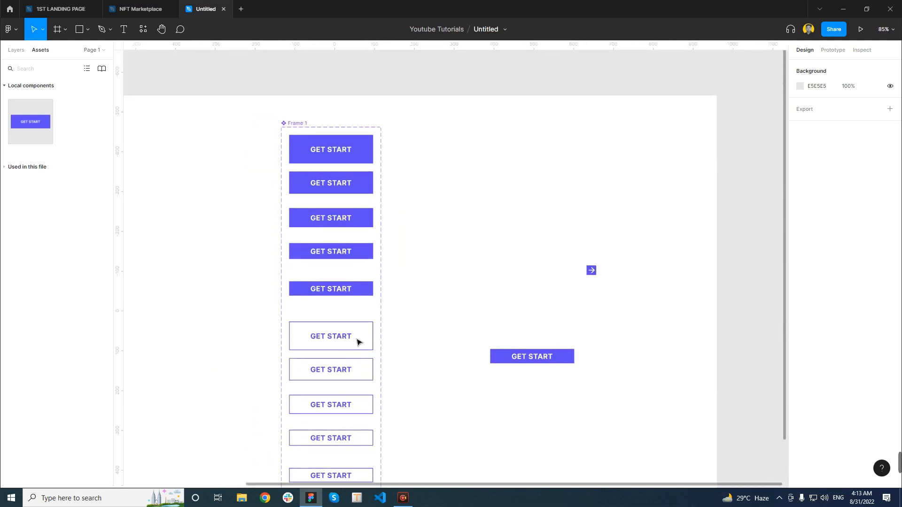
{"action": "left_click", "coordinate": [352, 151]}
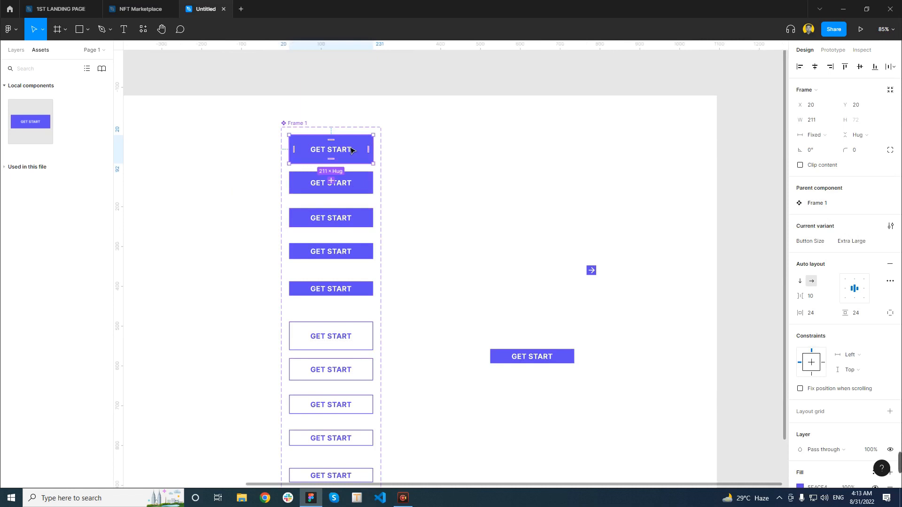
{"action": "left_click", "coordinate": [306, 130]}
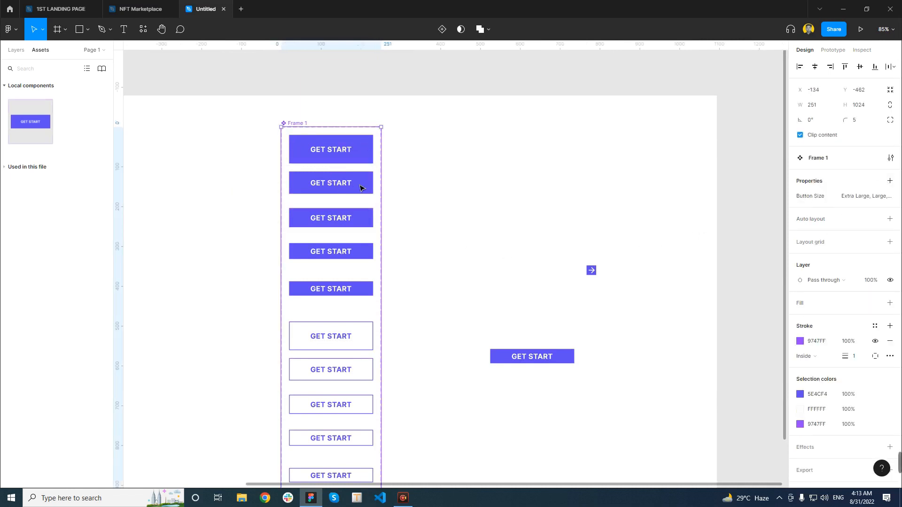
{"action": "left_click", "coordinate": [890, 181]}
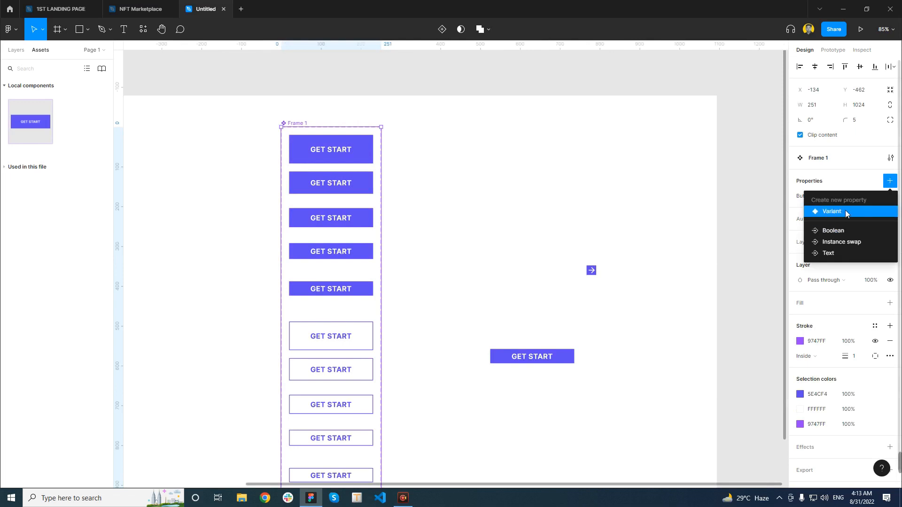
{"action": "left_click", "coordinate": [832, 211]}
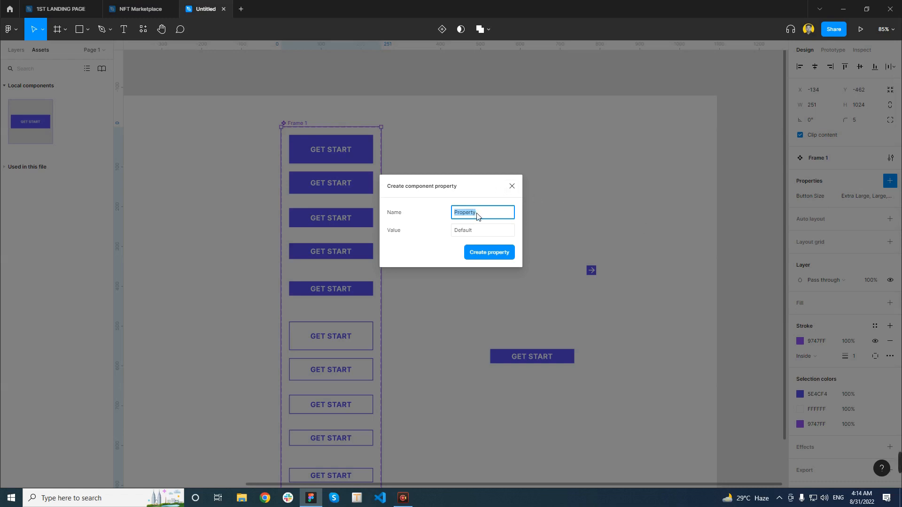
{"action": "type", "text": "Button Style"}
{"action": "left_click", "coordinate": [484, 253]}
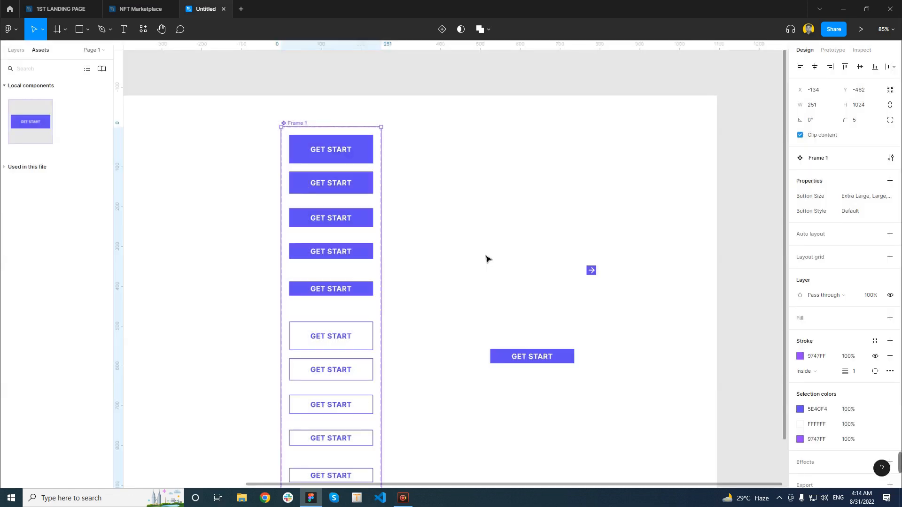
Add a new Button Style value, Stock Button Extra Large, for the first outlined button
{"action": "scroll", "coordinate": [432, 343], "scroll_direction": "down", "scroll_amount": 2}
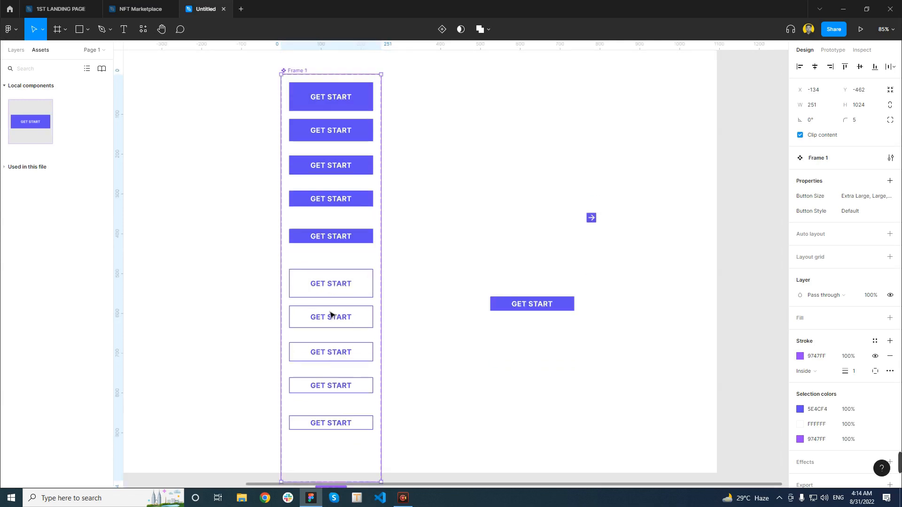
{"action": "scroll", "coordinate": [353, 304], "scroll_direction": "up", "scroll_amount": 2}
{"action": "left_click", "coordinate": [358, 292]}
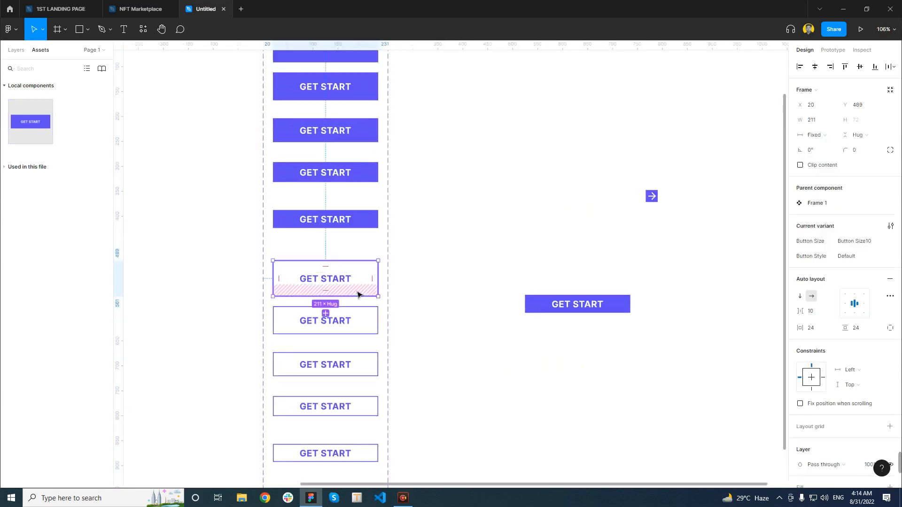
{"action": "left_click", "coordinate": [864, 262]}
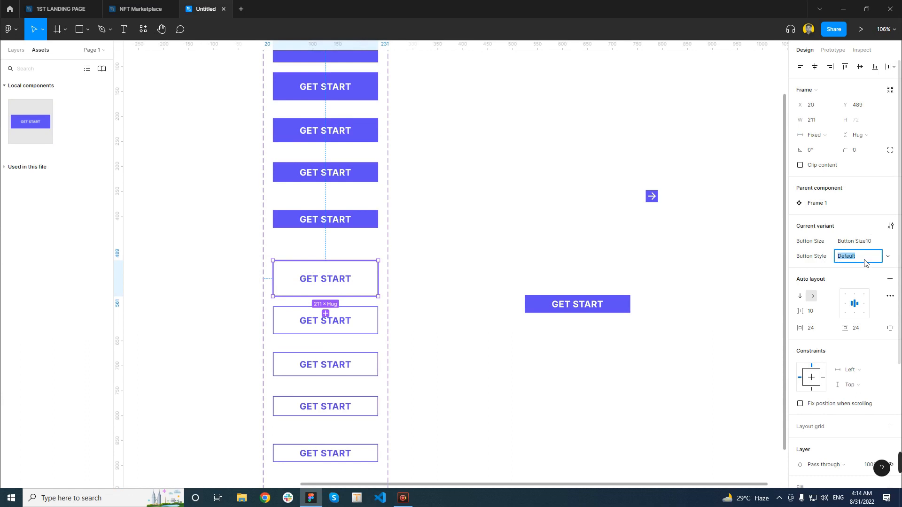
{"action": "left_click", "coordinate": [887, 256]}
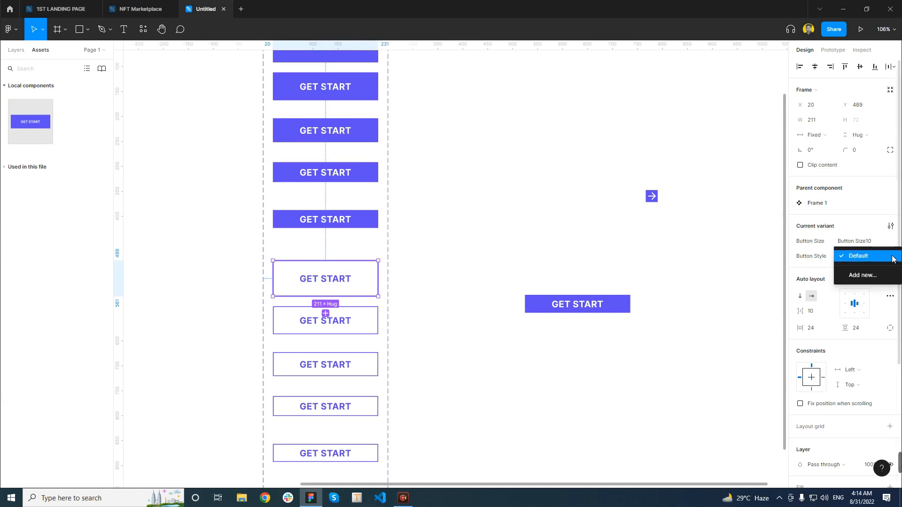
{"action": "left_click", "coordinate": [863, 275]}
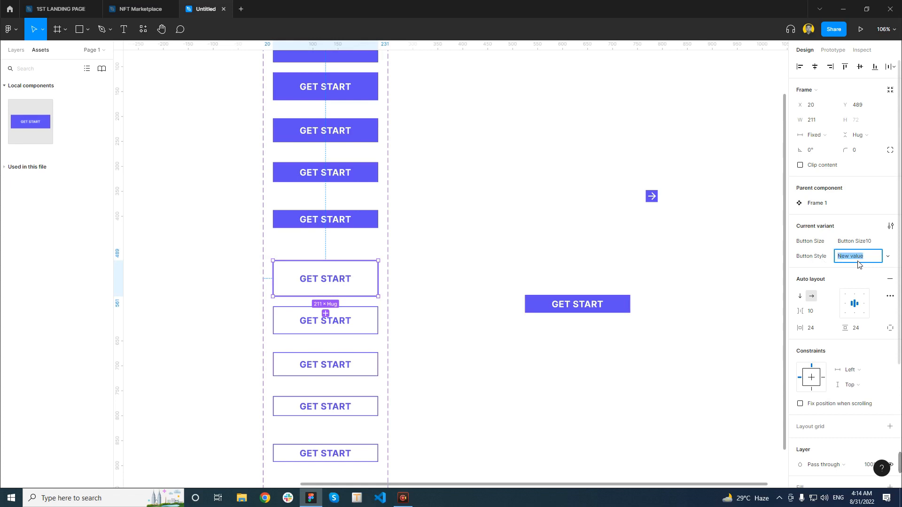
{"action": "type", "text": "S"}
{"action": "type", "text": "tra La"}
{"action": "type", "text": "rge"}
Set the Button Style of the second outlined button to Stock Button Large
{"action": "left_click", "coordinate": [352, 321]}
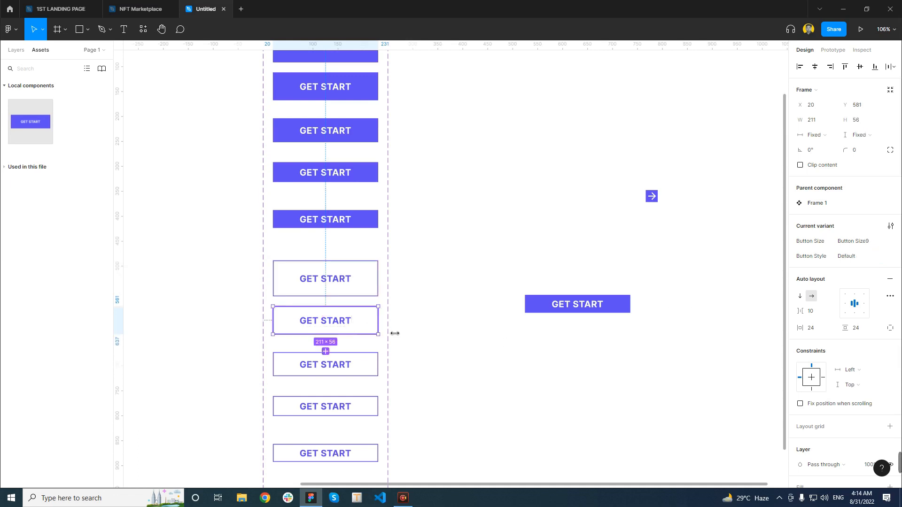
{"action": "left_click", "coordinate": [863, 257]}
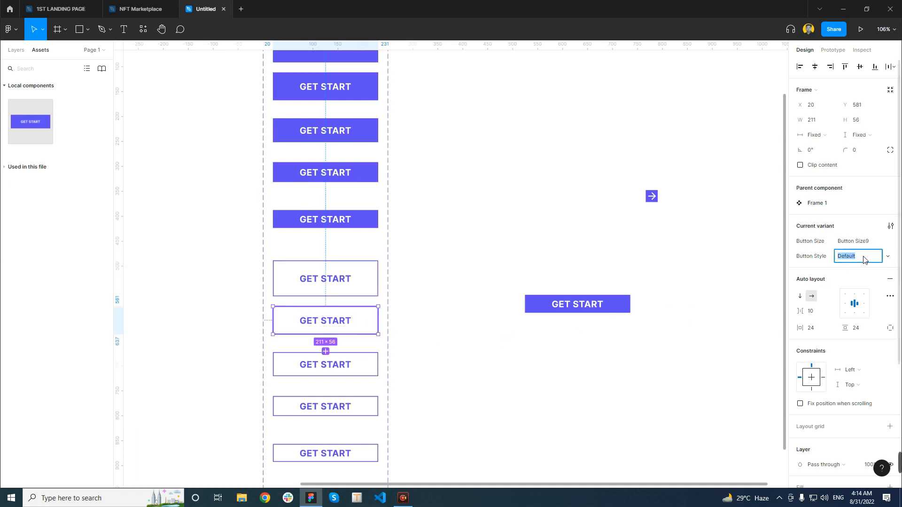
{"action": "type", "text": "S"}
{"action": "type", "text": "ti"}
{"action": "type", "text": "tock"}
{"action": "key", "text": "BackSpace"}
{"action": "type", "text": "rge"}
Set the Button Style of the third outlined button to Stock Button Medium
{"action": "left_click", "coordinate": [356, 369]}
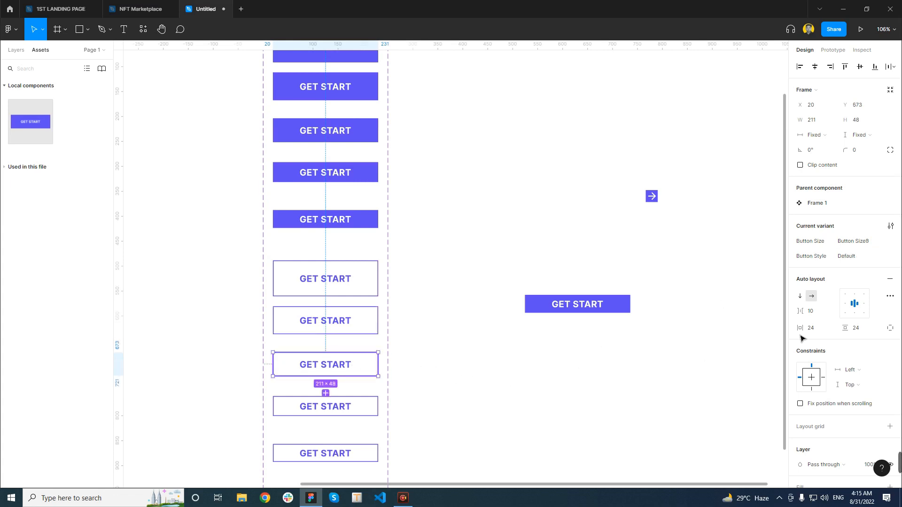
{"action": "left_click", "coordinate": [858, 262]}
{"action": "type", "text": "S"}
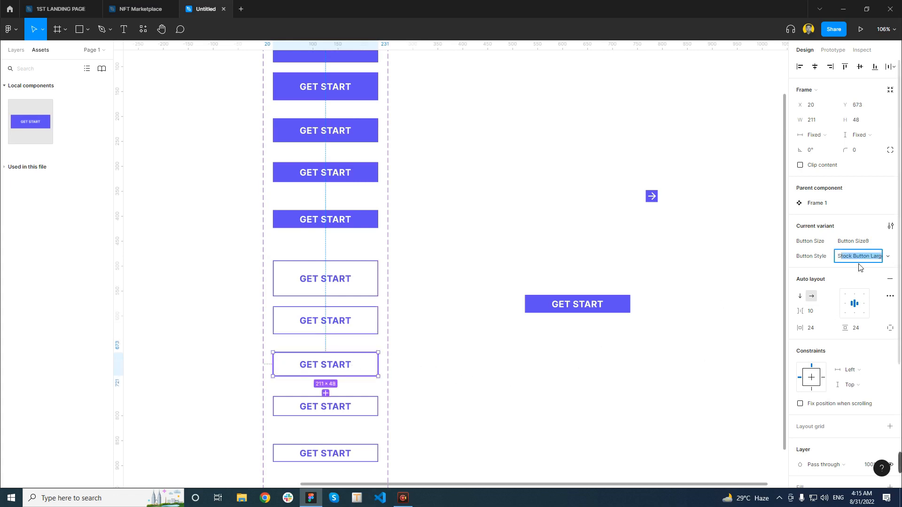
{"action": "type", "text": "tocky"}
{"action": "type", "text": " Bu"}
{"action": "type", "text": "tton Medium"}
Set the Button Style of the fourth outlined button to Stock Button Small
{"action": "left_click", "coordinate": [350, 408]}
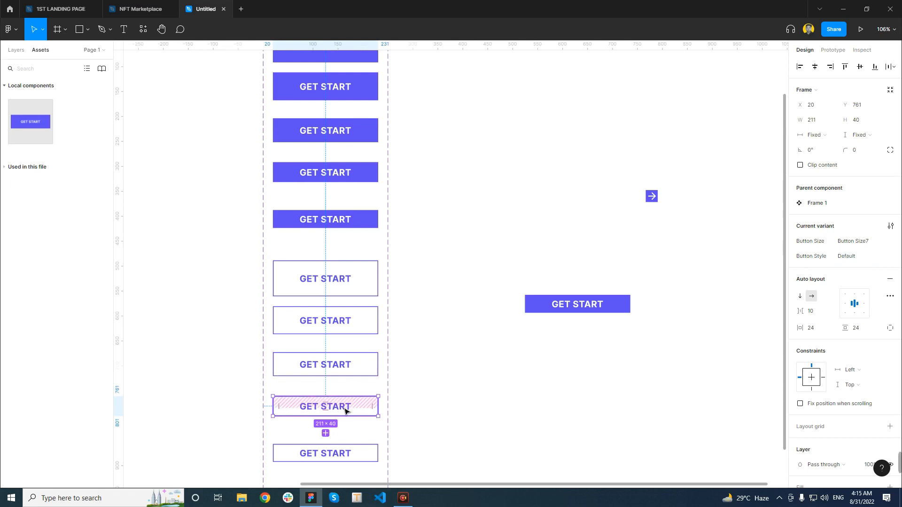
{"action": "left_click", "coordinate": [864, 259]}
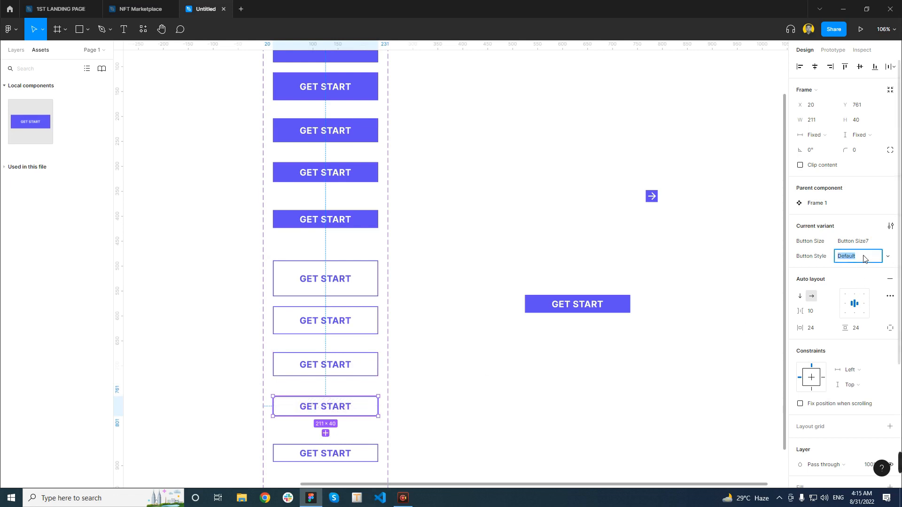
{"action": "type", "text": "Stock Button Small"}
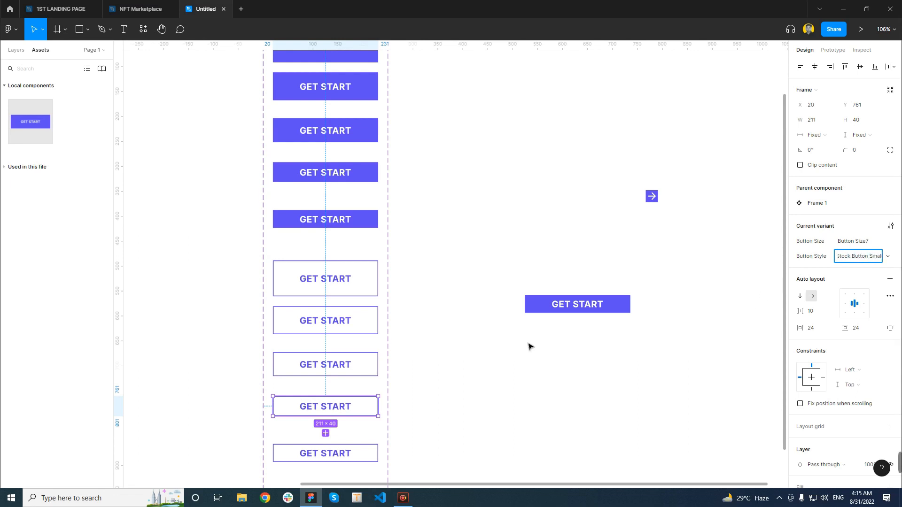
Set the Button Style of the fifth outlined button to Stock Button Very Small
{"action": "left_click", "coordinate": [375, 453]}
{"action": "left_click", "coordinate": [859, 259]}
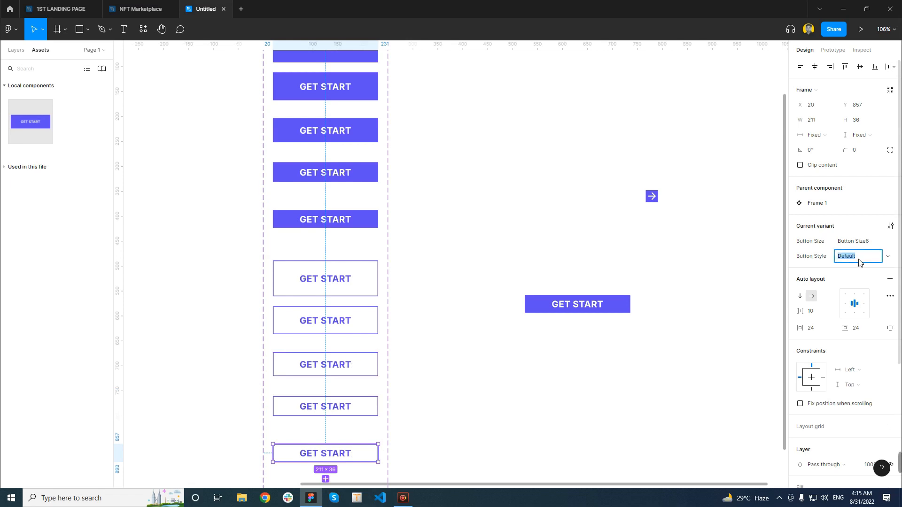
{"action": "type", "text": "S"}
{"action": "type", "text": "toc"}
{"action": "type", "text": "k B"}
{"action": "type", "text": "utton "}
{"action": "type", "text": "V"}
{"action": "type", "text": "ery Small"}
{"action": "left_click", "coordinate": [483, 428]}
Set the Button Size of the separate GET START instance beside the component set to Extra Large
{"action": "scroll", "coordinate": [324, 339], "scroll_direction": "down", "scroll_amount": 1}
{"action": "scroll", "coordinate": [324, 339], "scroll_direction": "down", "scroll_amount": 5}
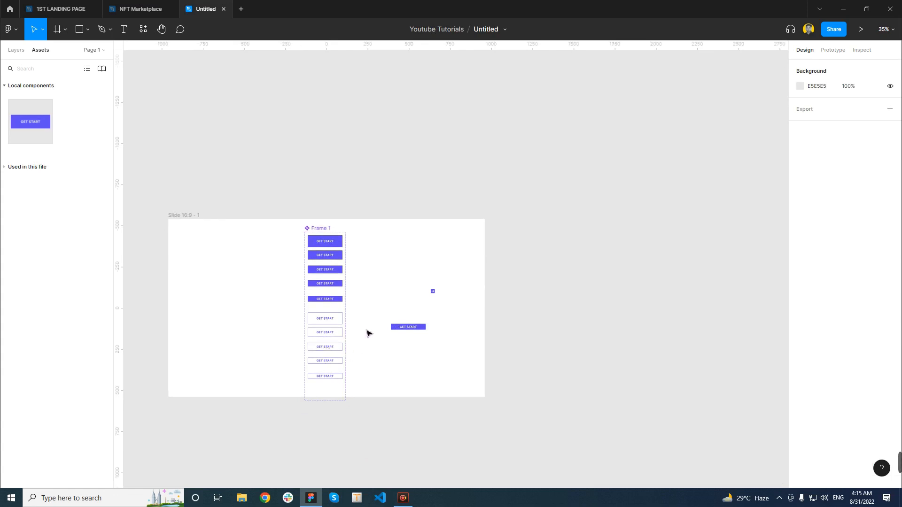
{"action": "scroll", "coordinate": [343, 340], "scroll_direction": "up", "scroll_amount": 6}
{"action": "scroll", "coordinate": [285, 299], "scroll_direction": "down", "scroll_amount": 2}
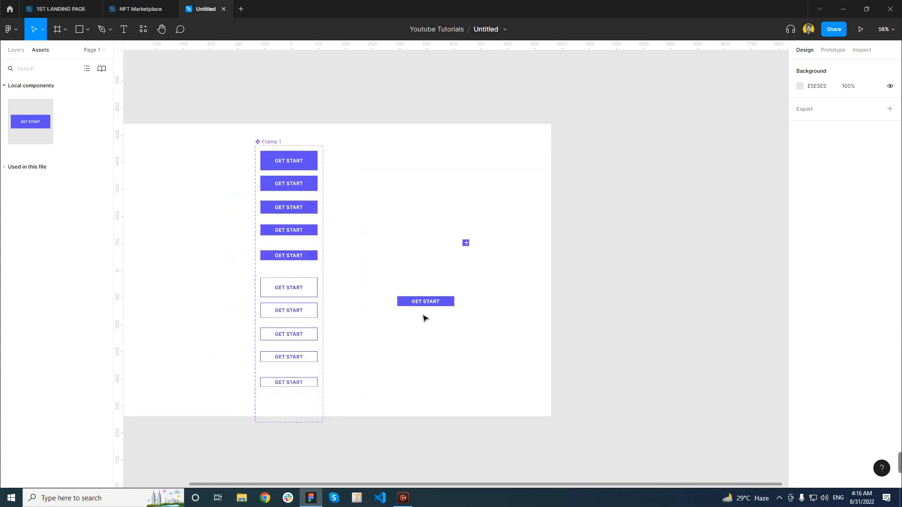
{"action": "left_click", "coordinate": [446, 305]}
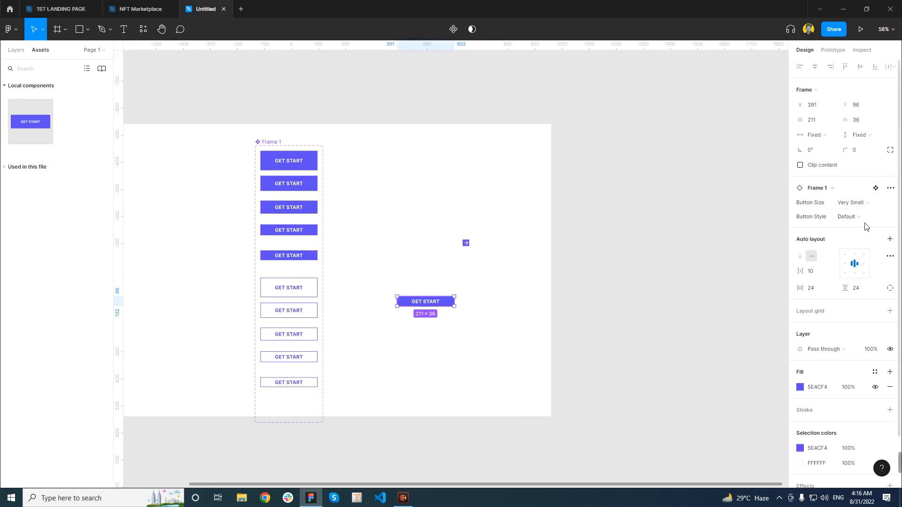
{"action": "left_click", "coordinate": [882, 203]}
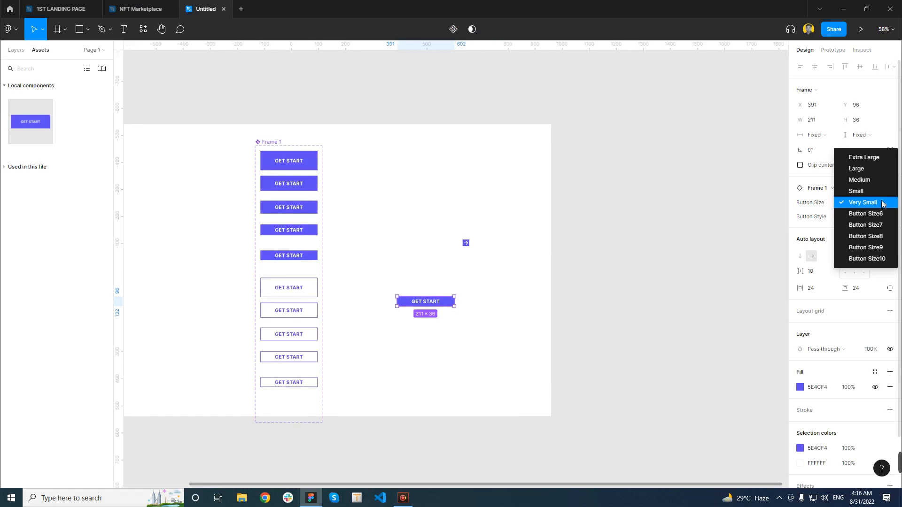
{"action": "left_click", "coordinate": [863, 157]}
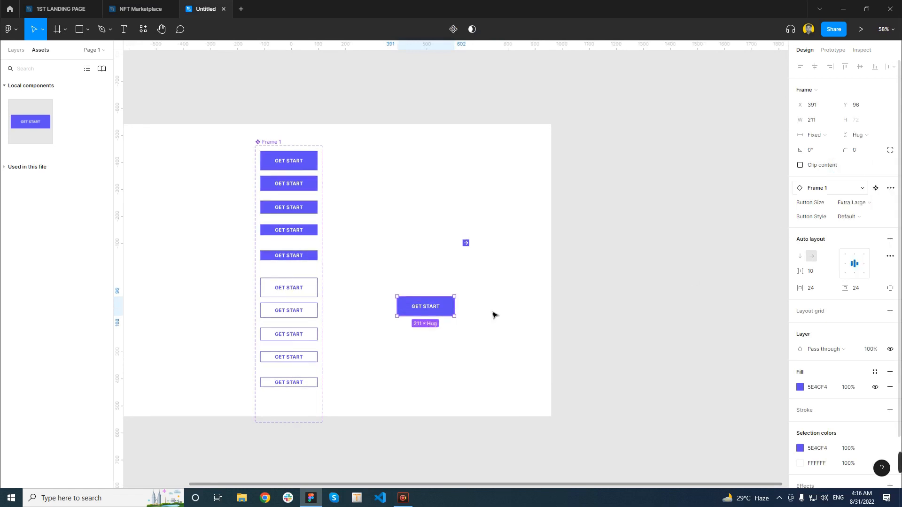
Switch the instance's Button Style from Default to the outlined Extra Large stock button
{"action": "left_click", "coordinate": [867, 215]}
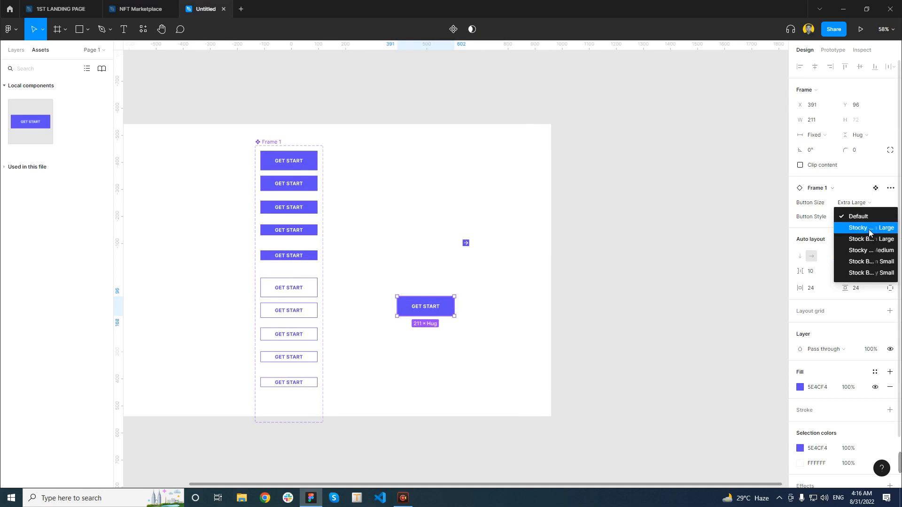
{"action": "left_click", "coordinate": [865, 231]}
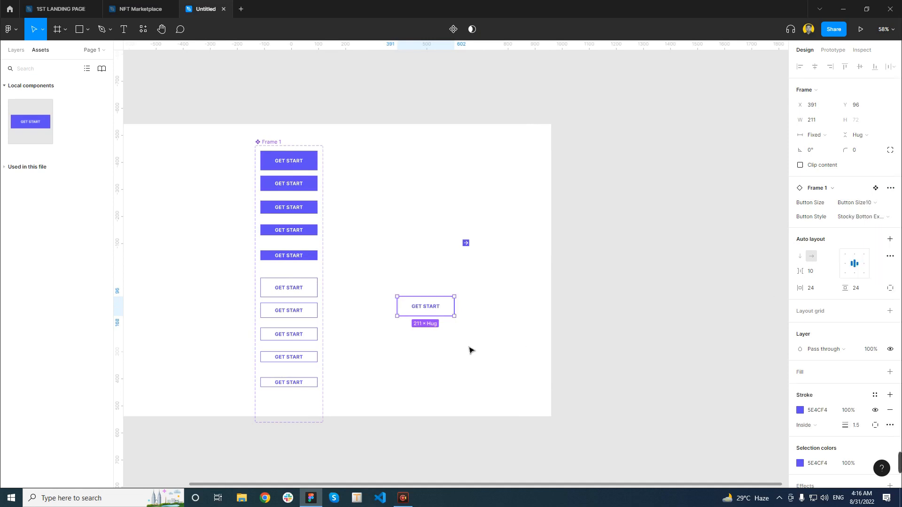
{"action": "scroll", "coordinate": [423, 312], "scroll_direction": "up", "scroll_amount": 5}
{"action": "scroll", "coordinate": [467, 311], "scroll_direction": "down", "scroll_amount": 4}
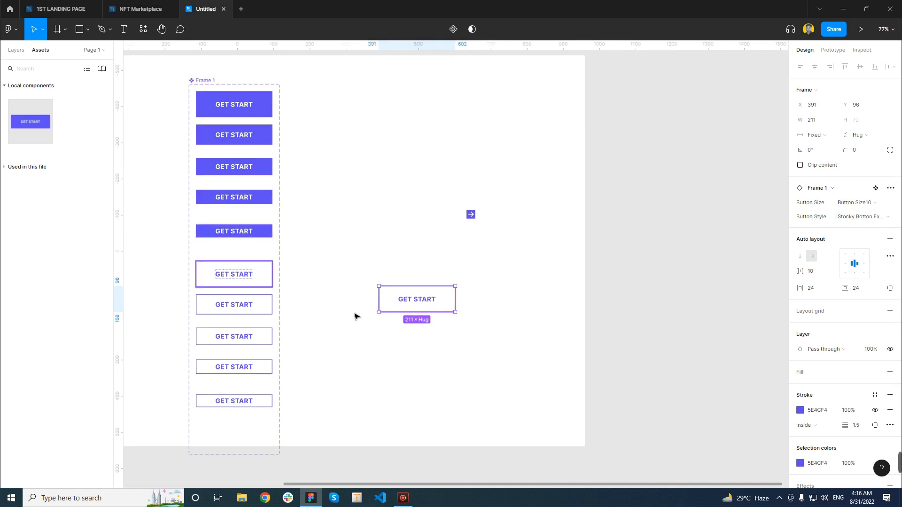
Set the Button Size of the GET START instance to Very Small
{"action": "left_click", "coordinate": [534, 314]}
{"action": "left_click", "coordinate": [436, 308]}
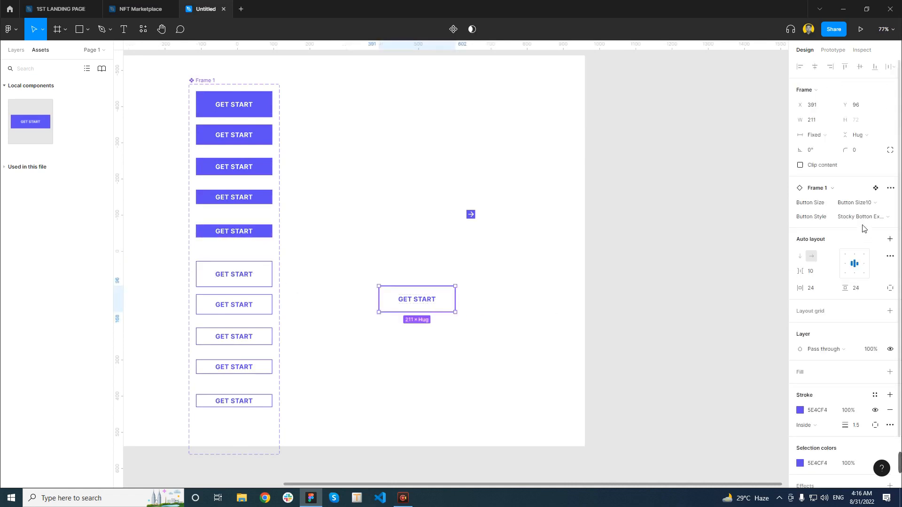
{"action": "left_click", "coordinate": [863, 207]}
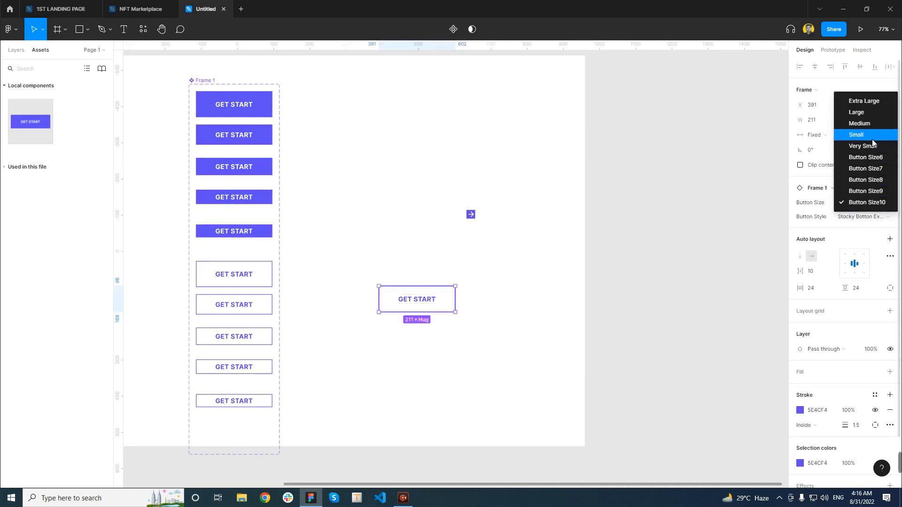
{"action": "left_click", "coordinate": [863, 146]}
Try the Large, Medium and Small stock Button Style values on the GET START instance in turn
{"action": "left_click", "coordinate": [862, 216]}
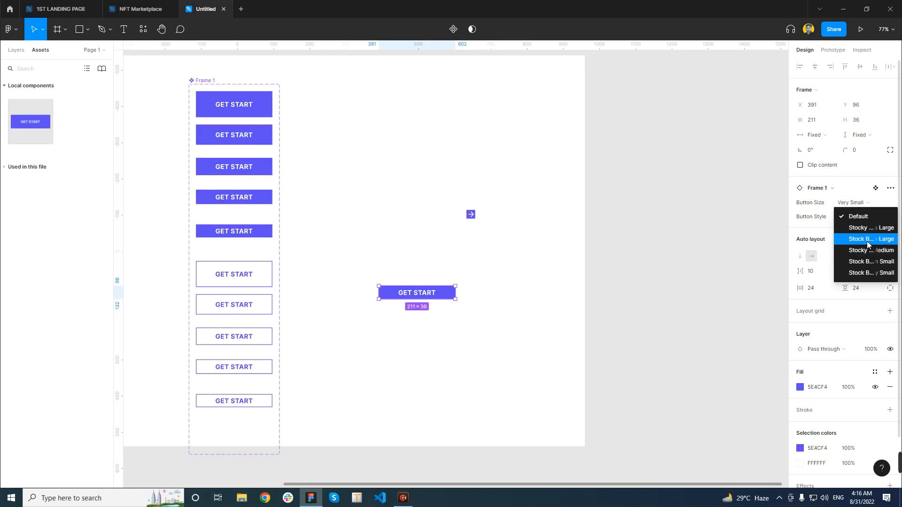
{"action": "left_click", "coordinate": [866, 241]}
{"action": "left_click", "coordinate": [864, 217]}
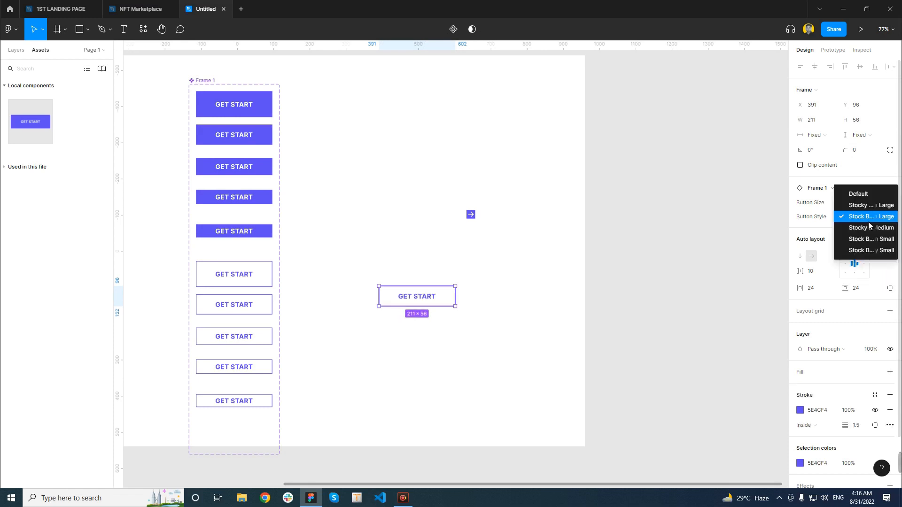
{"action": "left_click", "coordinate": [869, 228]}
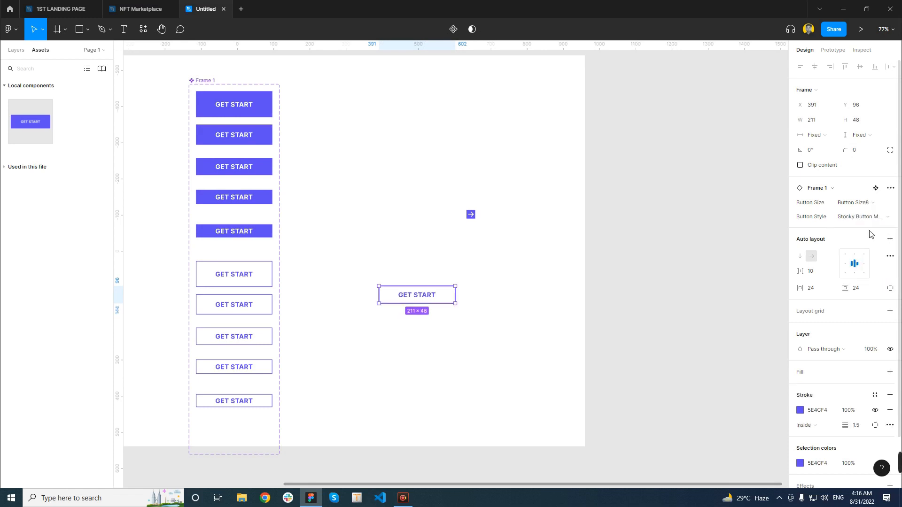
{"action": "left_click", "coordinate": [868, 220]}
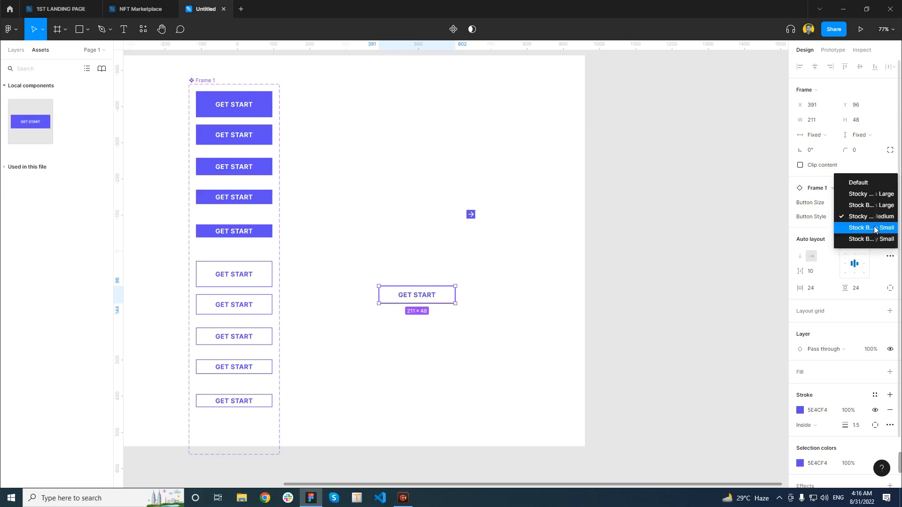
{"action": "left_click", "coordinate": [873, 233]}
Set the Button Style of the GET START instance to Stock Button Very Small and deselect it
{"action": "left_click", "coordinate": [867, 219]}
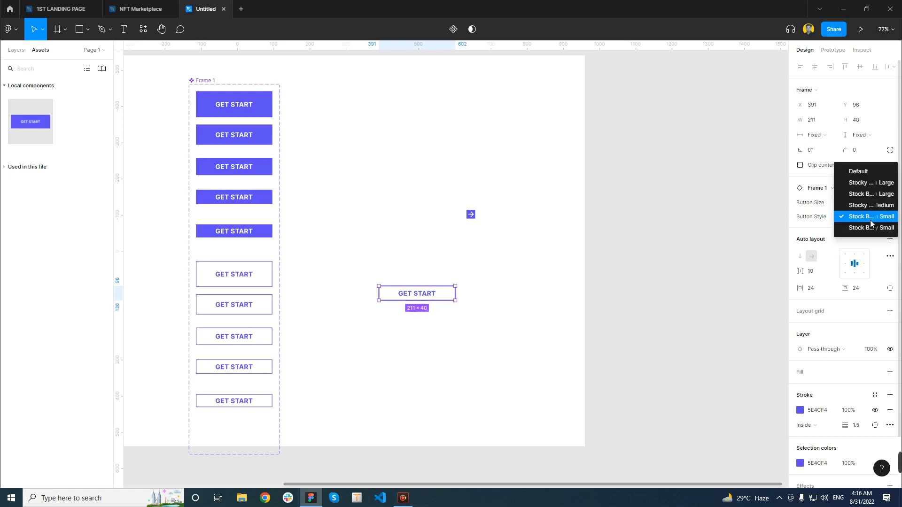
{"action": "left_click", "coordinate": [873, 233]}
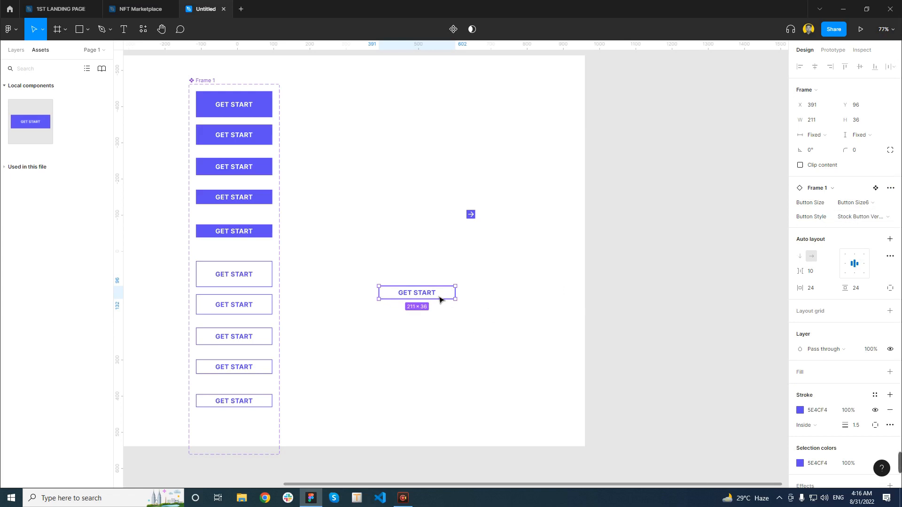
{"action": "left_click", "coordinate": [512, 308]}
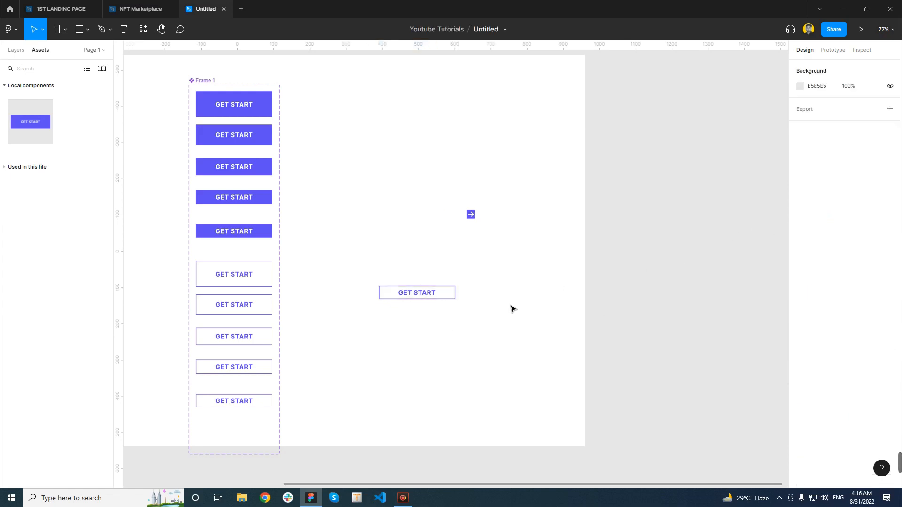
Review the properties of the Frame 1 component set
{"action": "scroll", "coordinate": [430, 300], "scroll_direction": "down", "scroll_amount": 5}
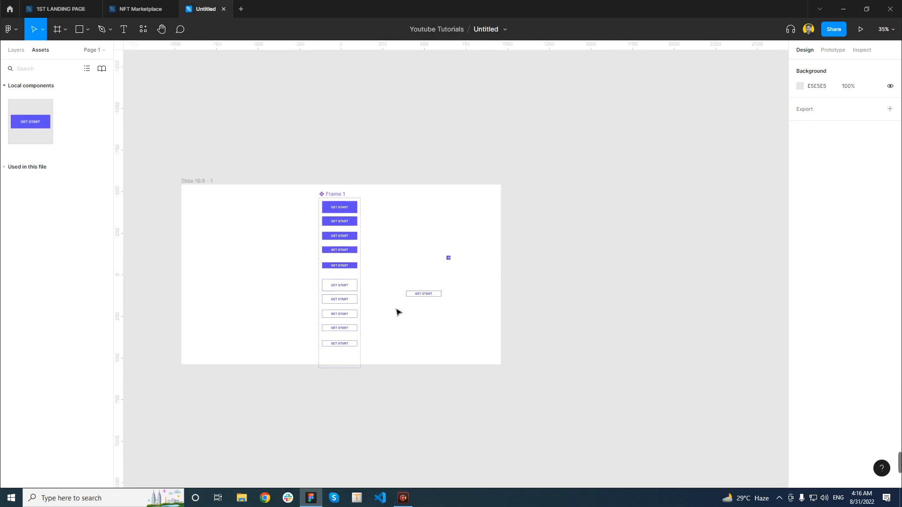
{"action": "scroll", "coordinate": [399, 312], "scroll_direction": "up", "scroll_amount": 3}
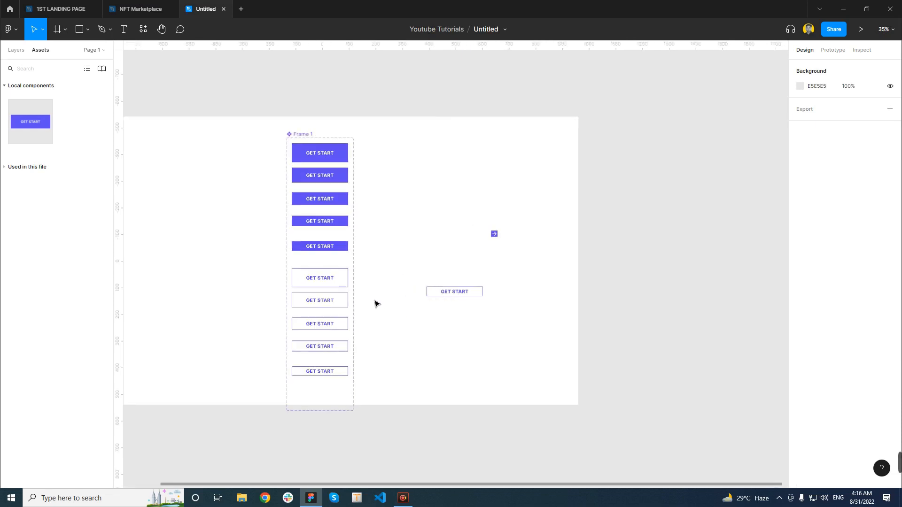
{"action": "left_click", "coordinate": [304, 135]}
{"action": "scroll", "coordinate": [893, 368], "scroll_direction": "down", "scroll_amount": 1}
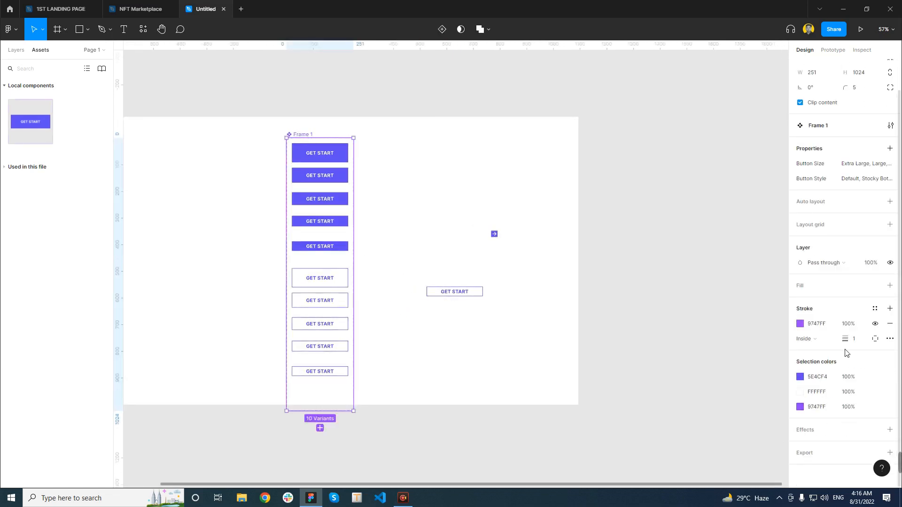
{"action": "scroll", "coordinate": [848, 354], "scroll_direction": "up", "scroll_amount": 1}
{"action": "scroll", "coordinate": [394, 219], "scroll_direction": "up", "scroll_amount": 1}
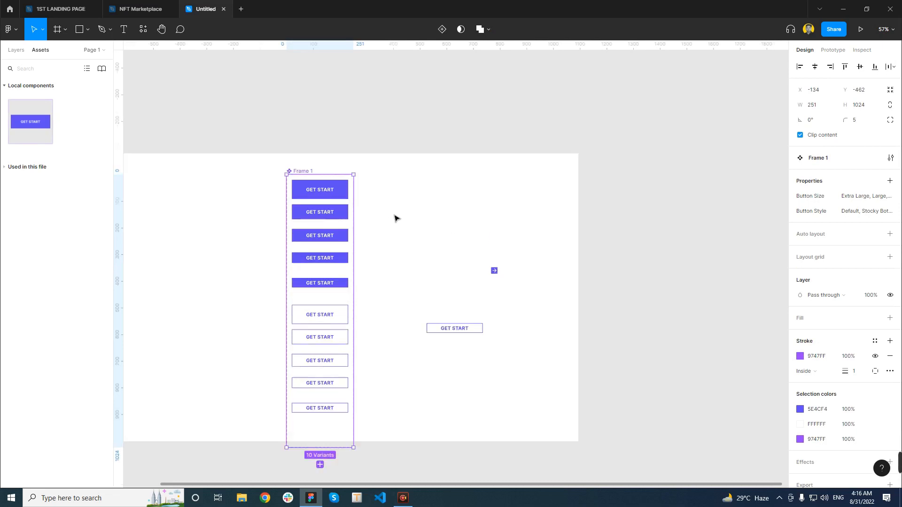
{"action": "left_click", "coordinate": [396, 218]}
{"action": "left_click", "coordinate": [327, 191], "text": "ctrl"}
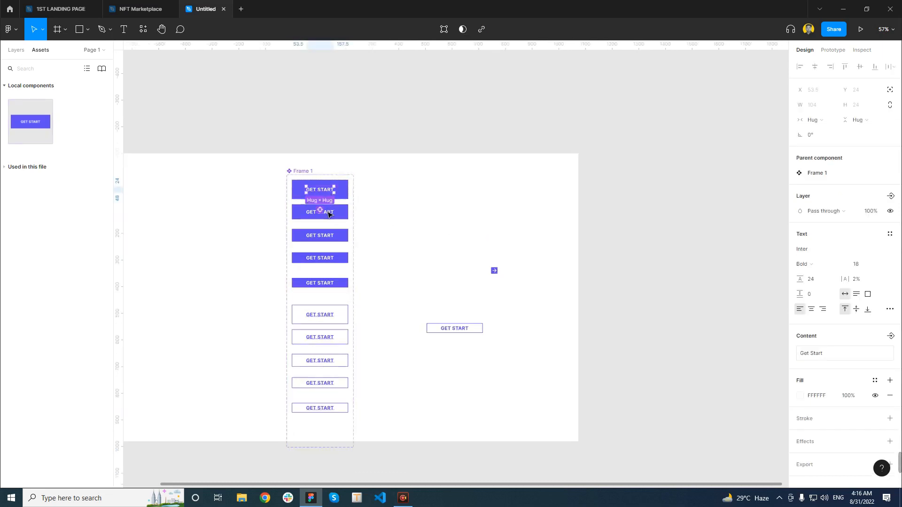
{"action": "key", "text": "ctrl+alt+a"}
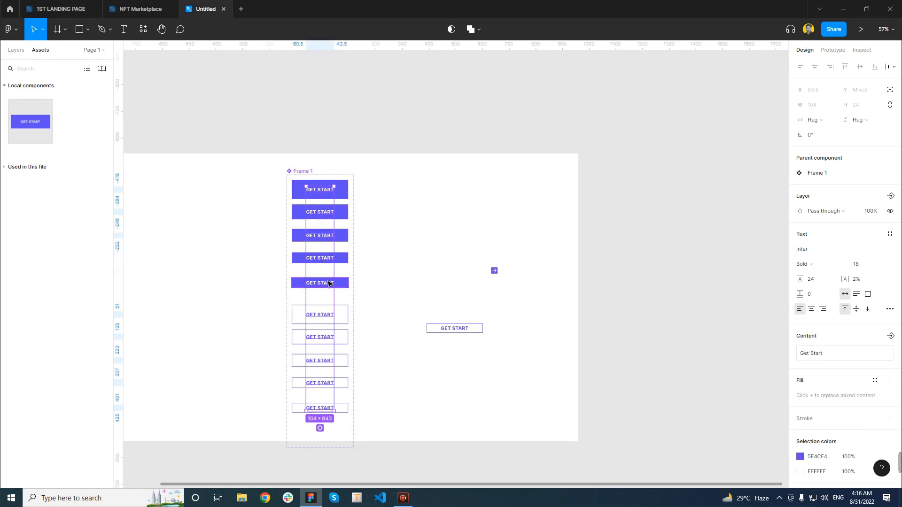
{"action": "left_click", "coordinate": [401, 318]}
Create a text component property named Text with the value Get Start for the labels of all ten button variants
{"action": "left_click", "coordinate": [322, 412]}
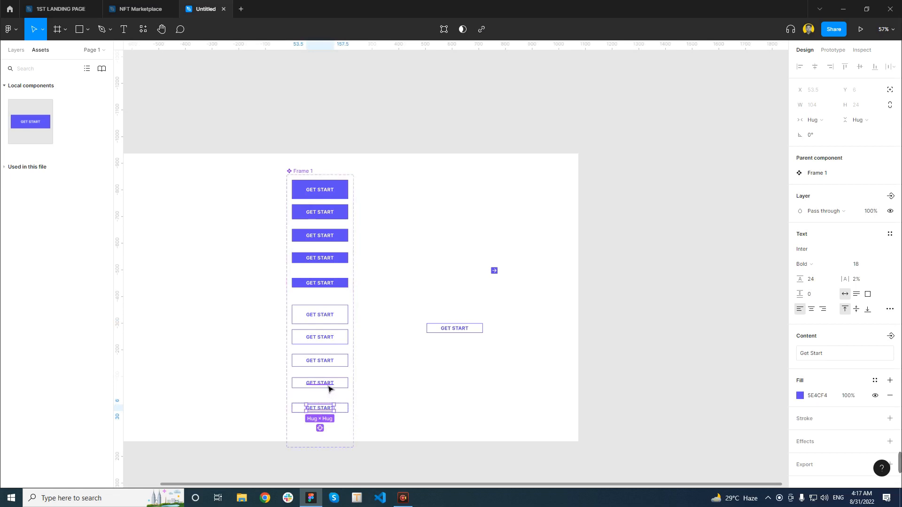
{"action": "left_click", "coordinate": [331, 384], "text": "shift"}
{"action": "left_click", "coordinate": [331, 363], "text": "shift"}
{"action": "left_click", "coordinate": [331, 338], "text": "shift"}
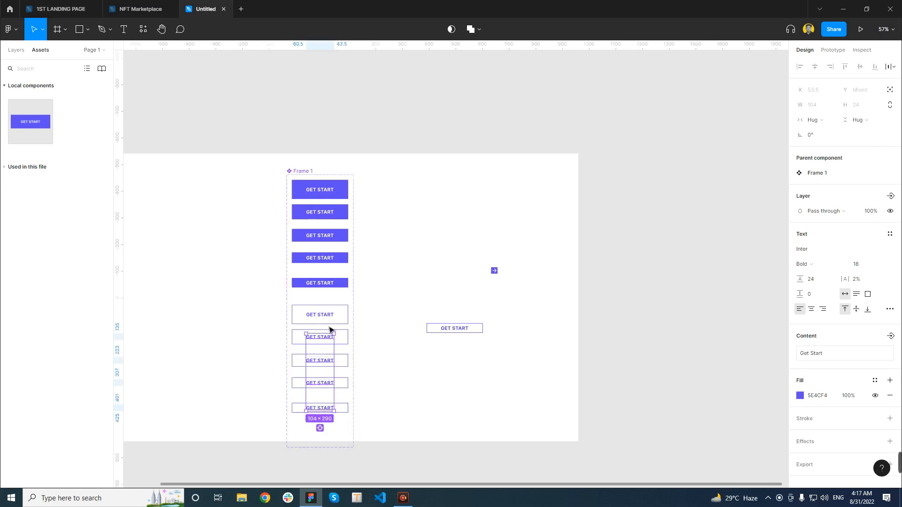
{"action": "left_click", "coordinate": [332, 316], "text": "shift"}
{"action": "left_click", "coordinate": [332, 285], "text": "shift"}
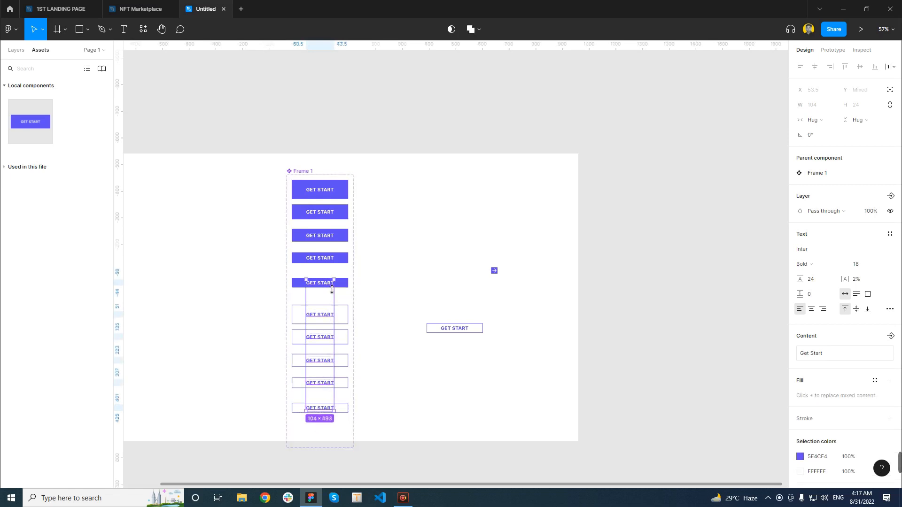
{"action": "left_click", "coordinate": [331, 261], "text": "shift"}
{"action": "left_click", "coordinate": [330, 238], "text": "shift"}
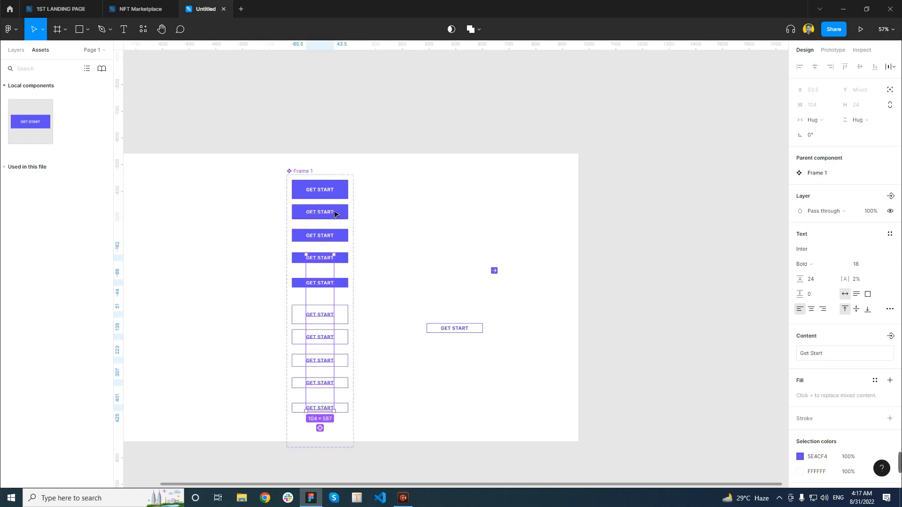
{"action": "left_click", "coordinate": [334, 215], "text": "shift"}
{"action": "left_click", "coordinate": [332, 192], "text": "shift"}
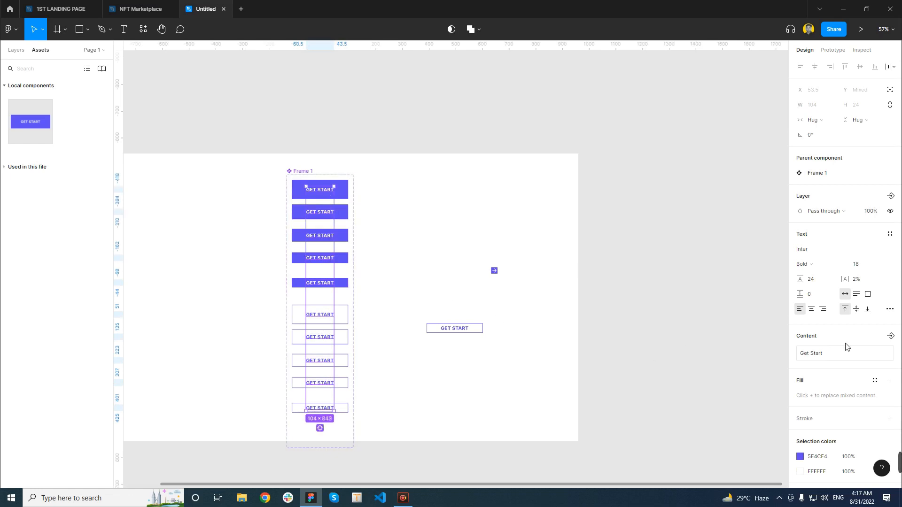
{"action": "scroll", "coordinate": [845, 348], "scroll_direction": "down", "scroll_amount": 2}
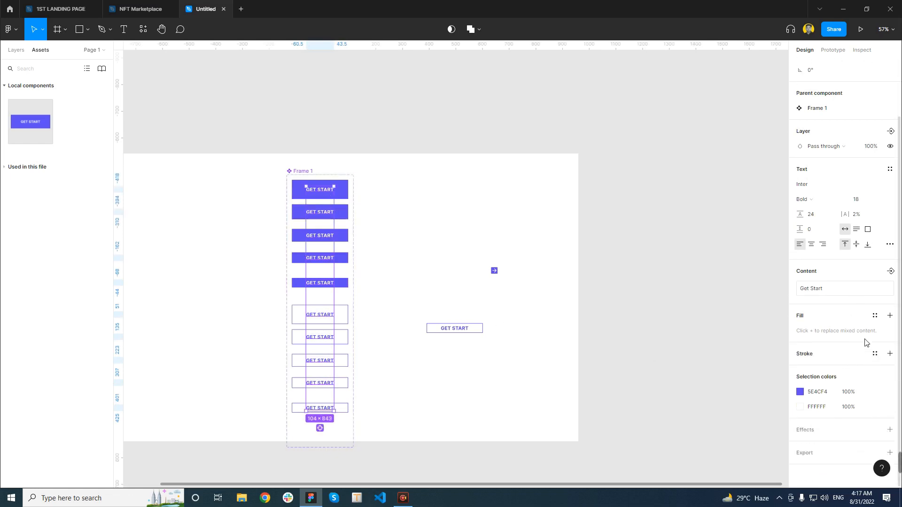
{"action": "left_click", "coordinate": [891, 273]}
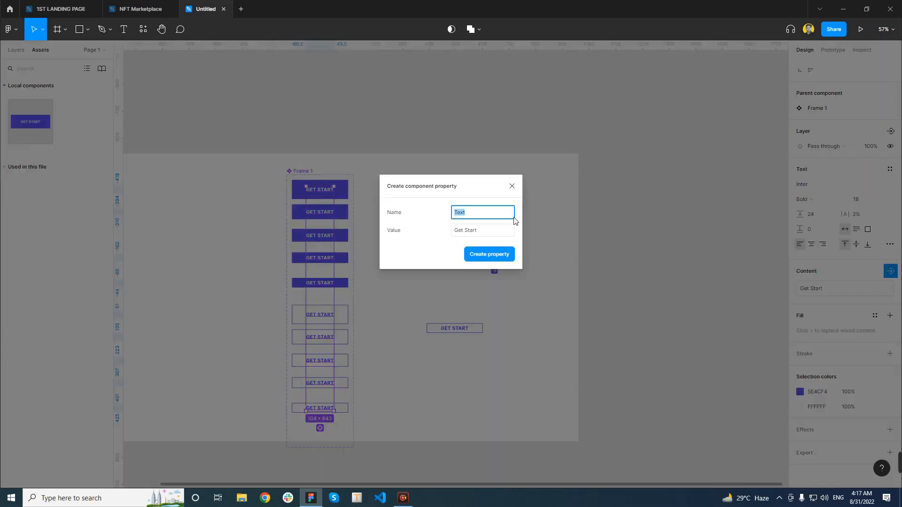
{"action": "left_click", "coordinate": [490, 254]}
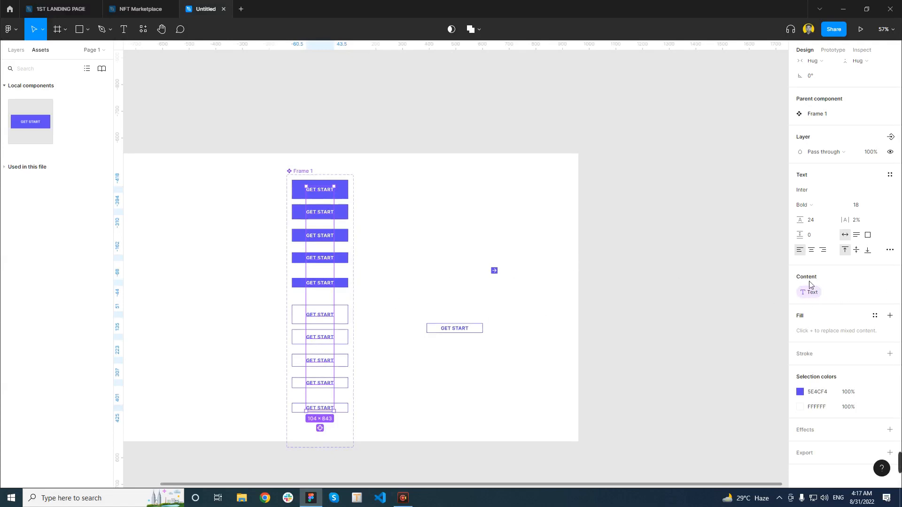
Create a layer visibility property named Show layers with the value True for the selected button labels
{"action": "scroll", "coordinate": [848, 291], "scroll_direction": "up", "scroll_amount": 1}
{"action": "scroll", "coordinate": [849, 291], "scroll_direction": "up", "scroll_amount": 2}
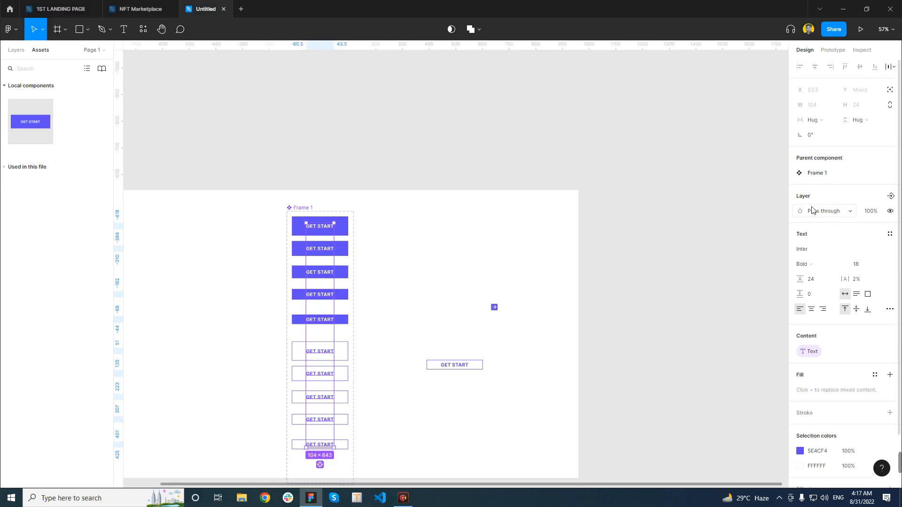
{"action": "left_click", "coordinate": [891, 196]}
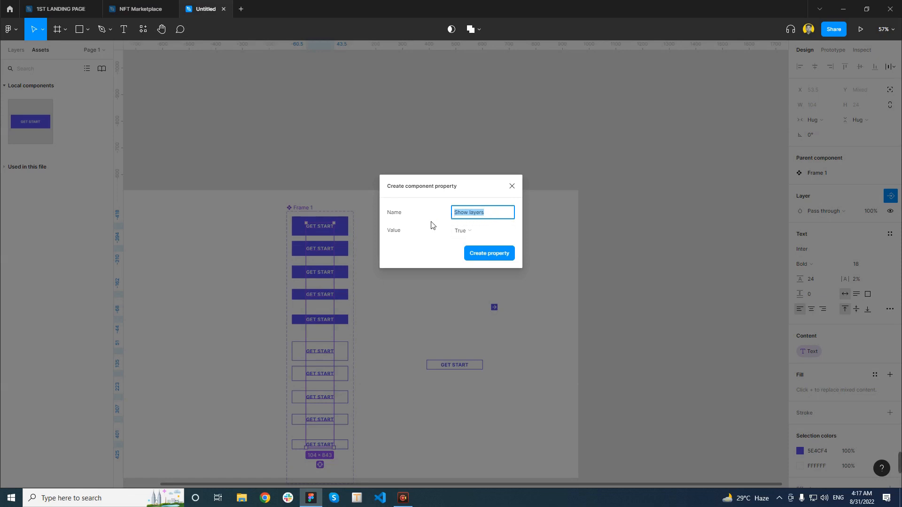
{"action": "left_click", "coordinate": [499, 261]}
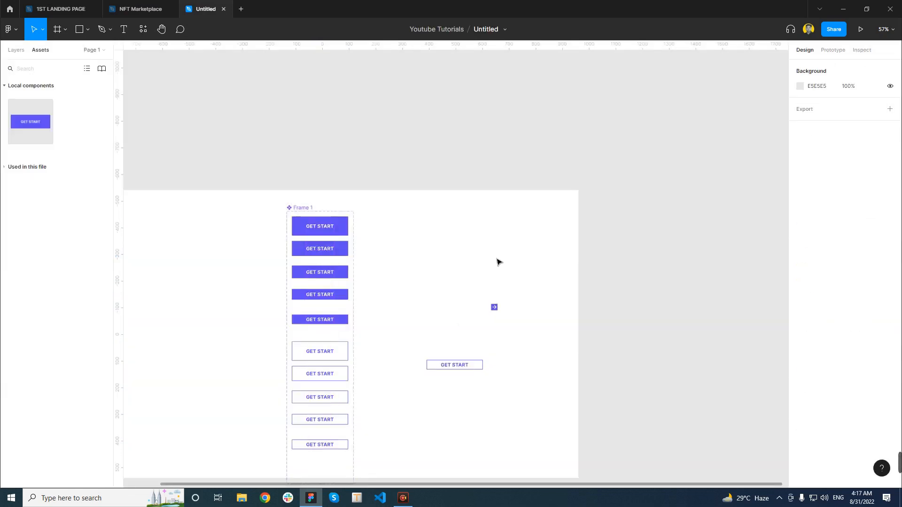
Set the Text property of the separate GET START instance to Buy Now and deselect it
{"action": "scroll", "coordinate": [425, 281], "scroll_direction": "down", "scroll_amount": 1}
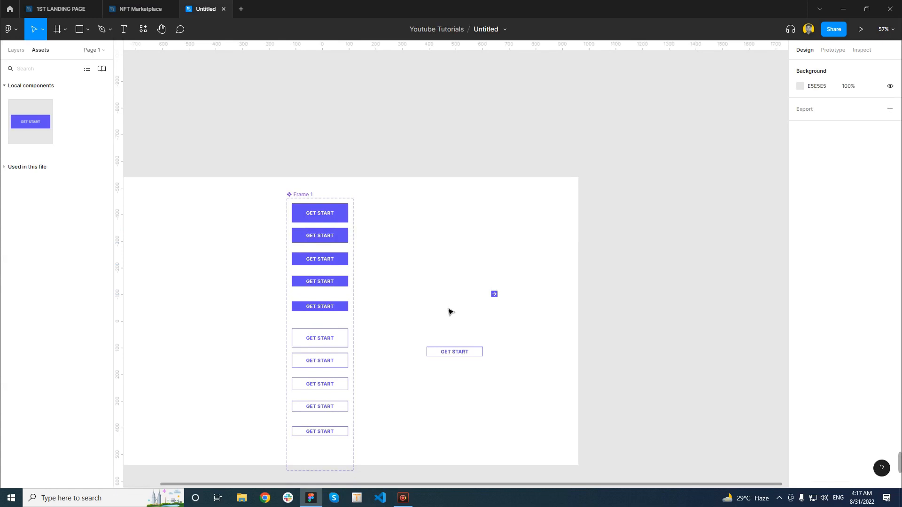
{"action": "left_click", "coordinate": [457, 359]}
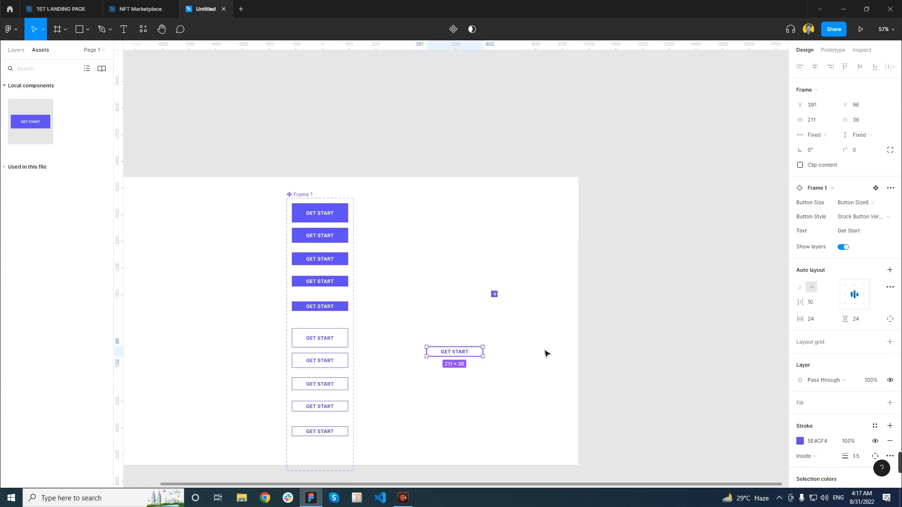
{"action": "left_click", "coordinate": [866, 234]}
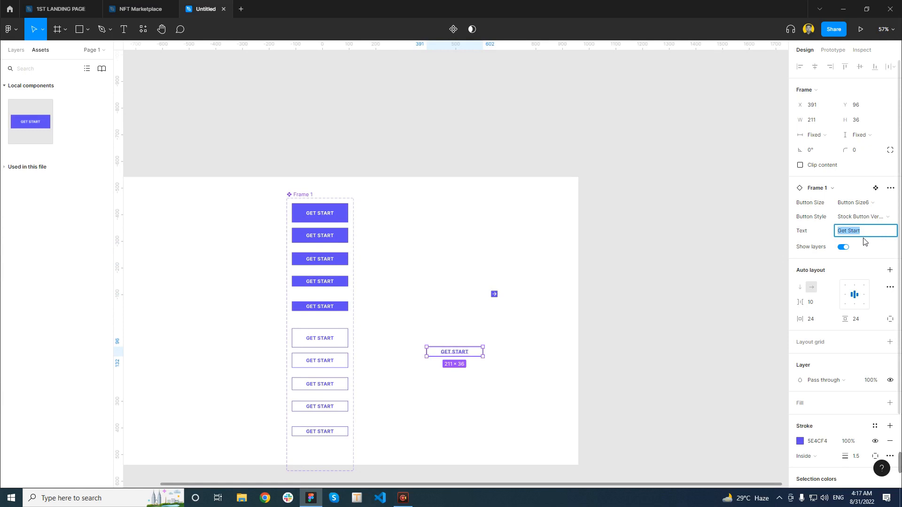
{"action": "type", "text": "Buy Now"}
{"action": "key", "text": "Return"}
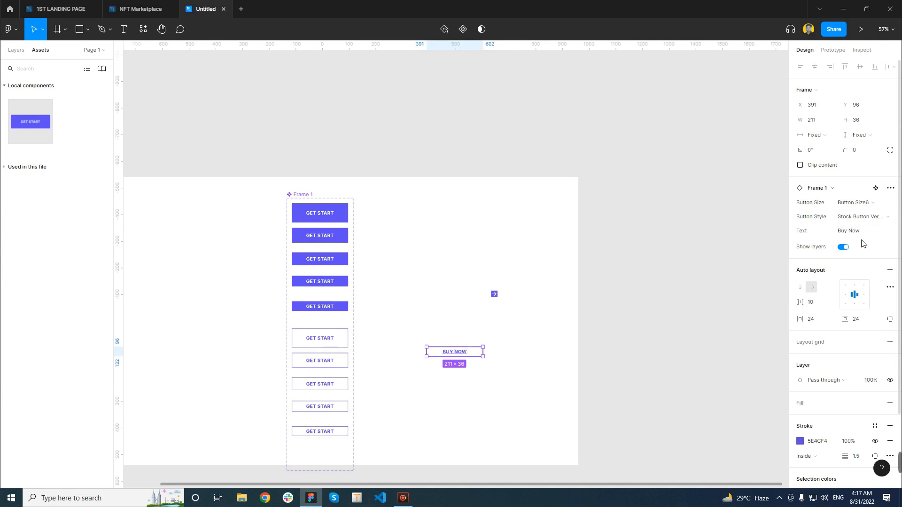
{"action": "left_click", "coordinate": [489, 354]}
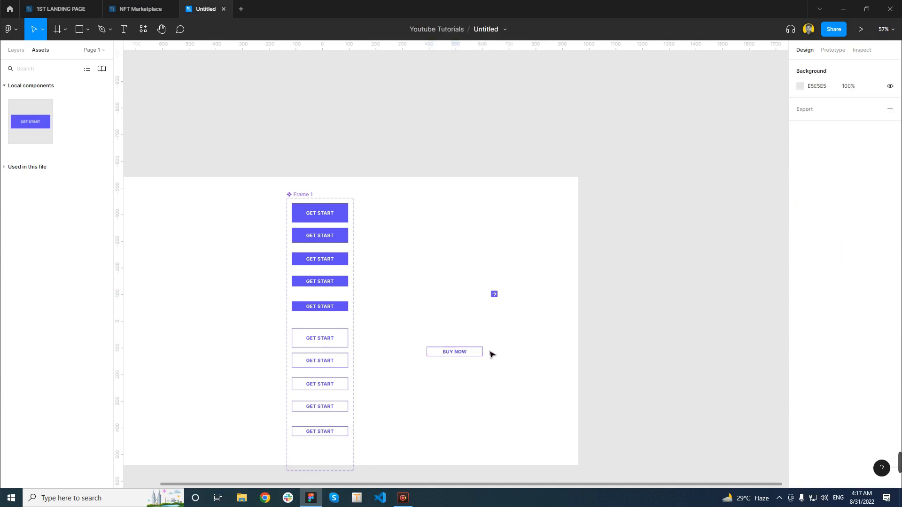
Try turning the Show layers property of the BUY NOW instance off and back on
{"action": "left_click", "coordinate": [470, 356]}
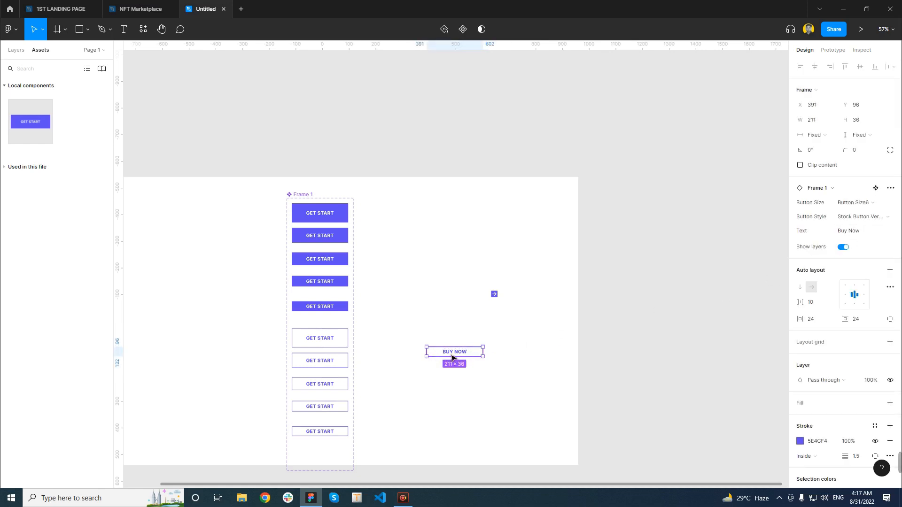
{"action": "left_click", "coordinate": [843, 247]}
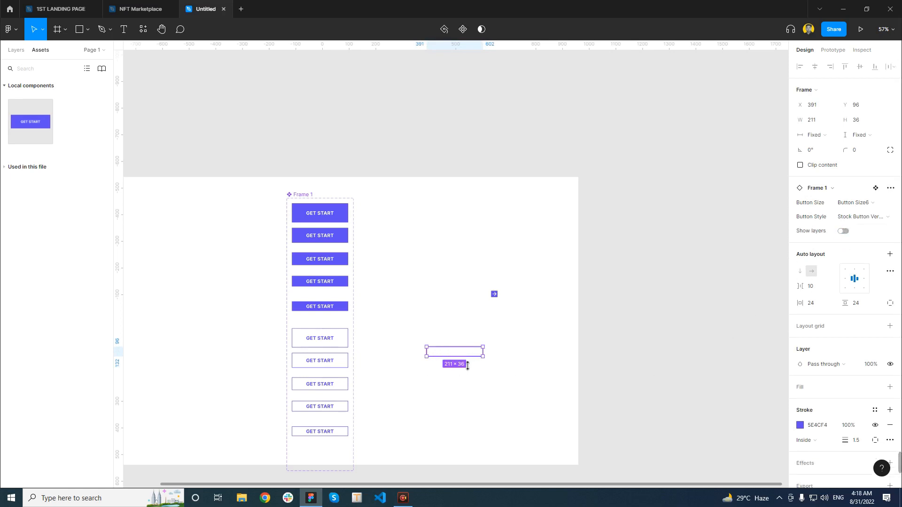
{"action": "left_click", "coordinate": [843, 231]}
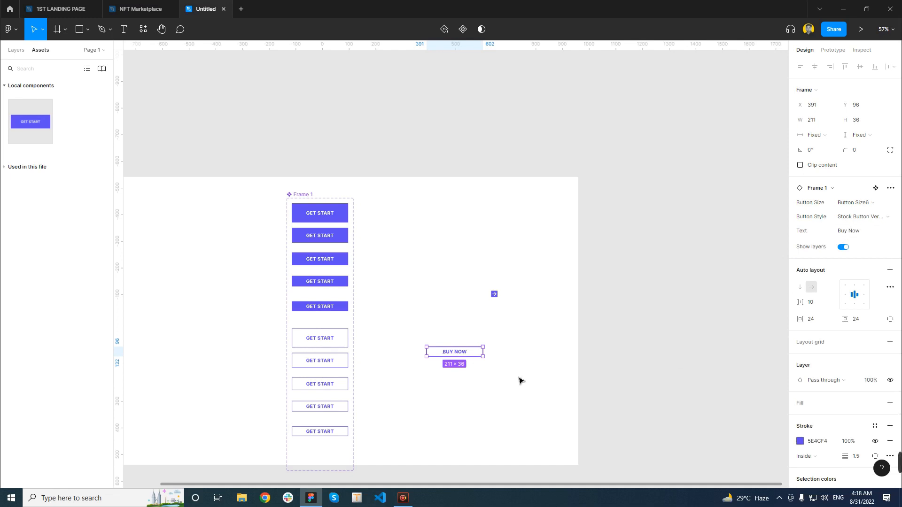
{"action": "scroll", "coordinate": [470, 347], "scroll_direction": "down", "scroll_amount": 5}
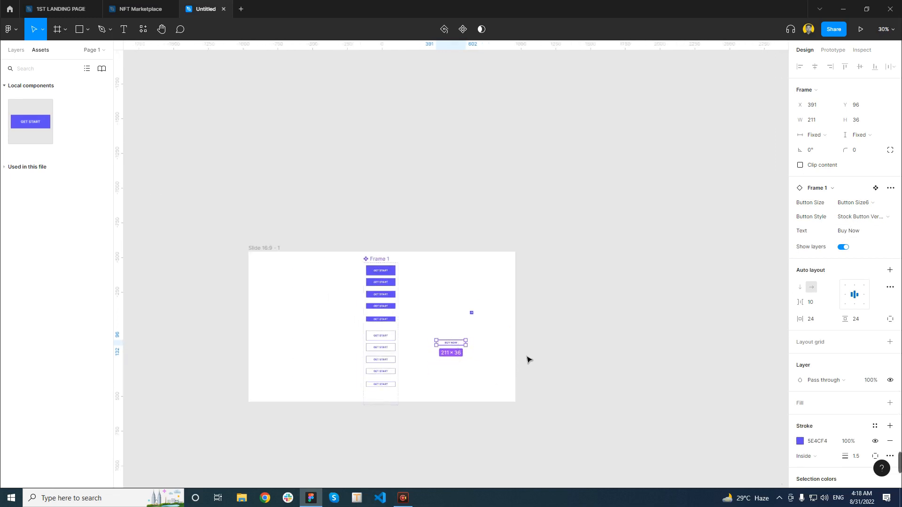
{"action": "scroll", "coordinate": [459, 345], "scroll_direction": "up", "scroll_amount": 10}
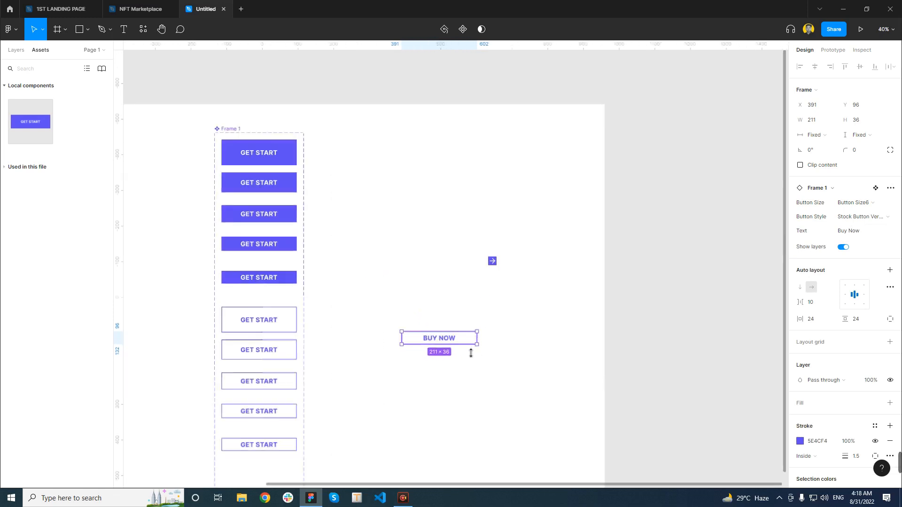
{"action": "scroll", "coordinate": [408, 342], "scroll_direction": "down", "scroll_amount": 5}
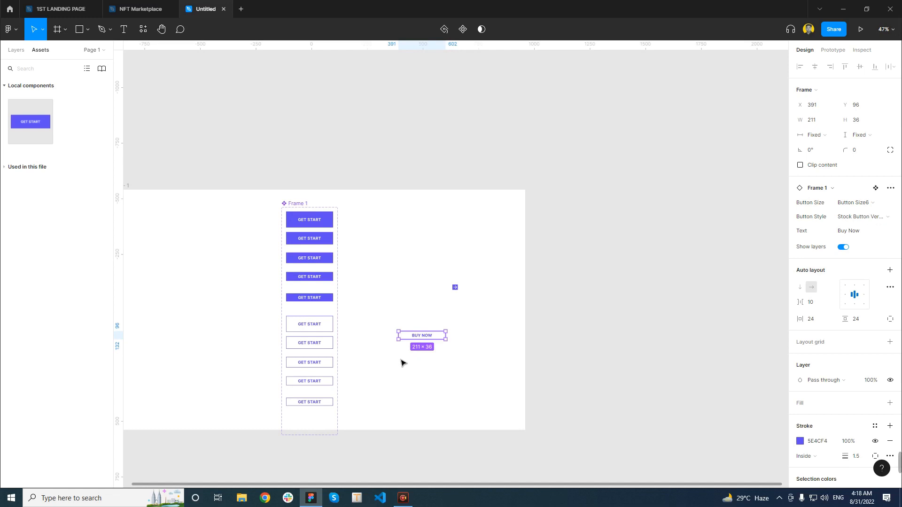
{"action": "scroll", "coordinate": [434, 345], "scroll_direction": "up", "scroll_amount": 10}
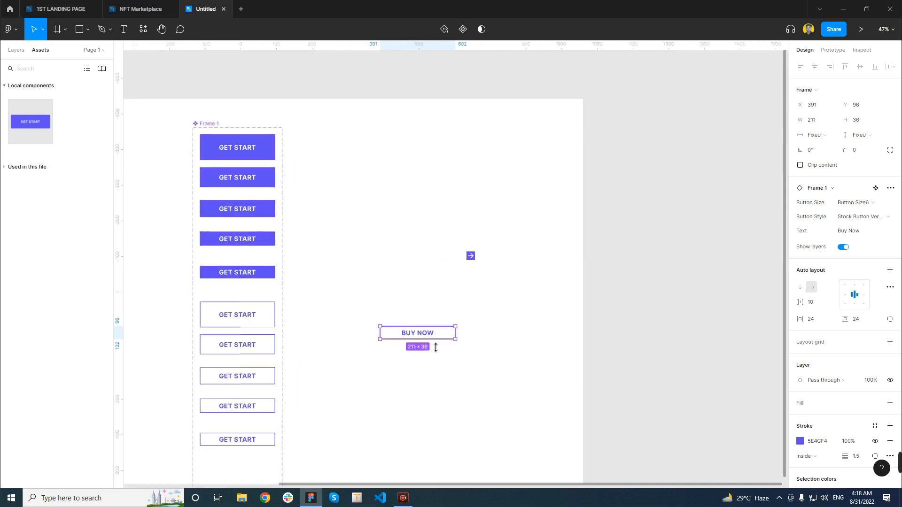
{"action": "scroll", "coordinate": [396, 315], "scroll_direction": "down", "scroll_amount": 10}
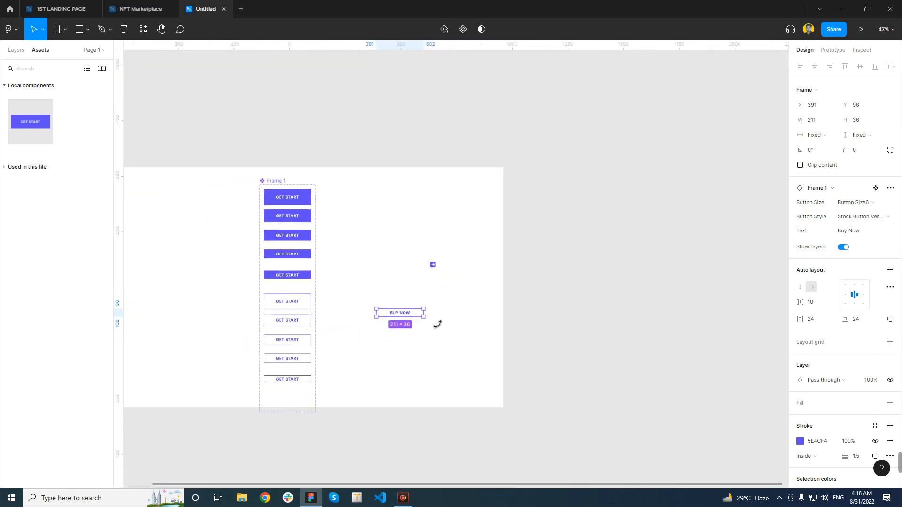